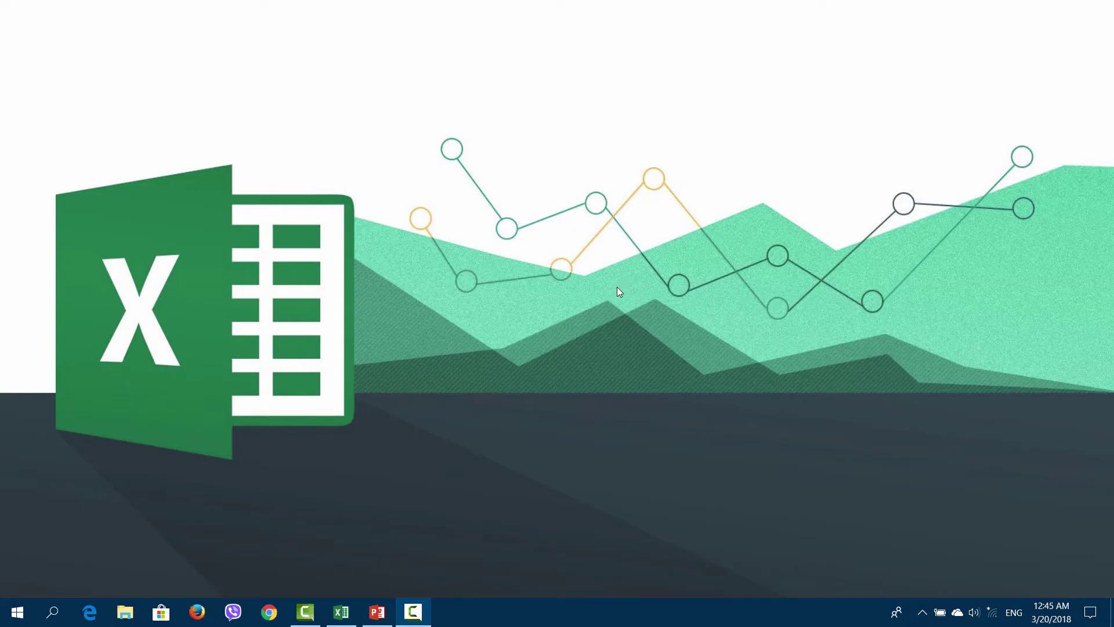
- Show the PowerPoint Contents slide, then switch to Excel's Book1 employee table
left_click(378, 612)
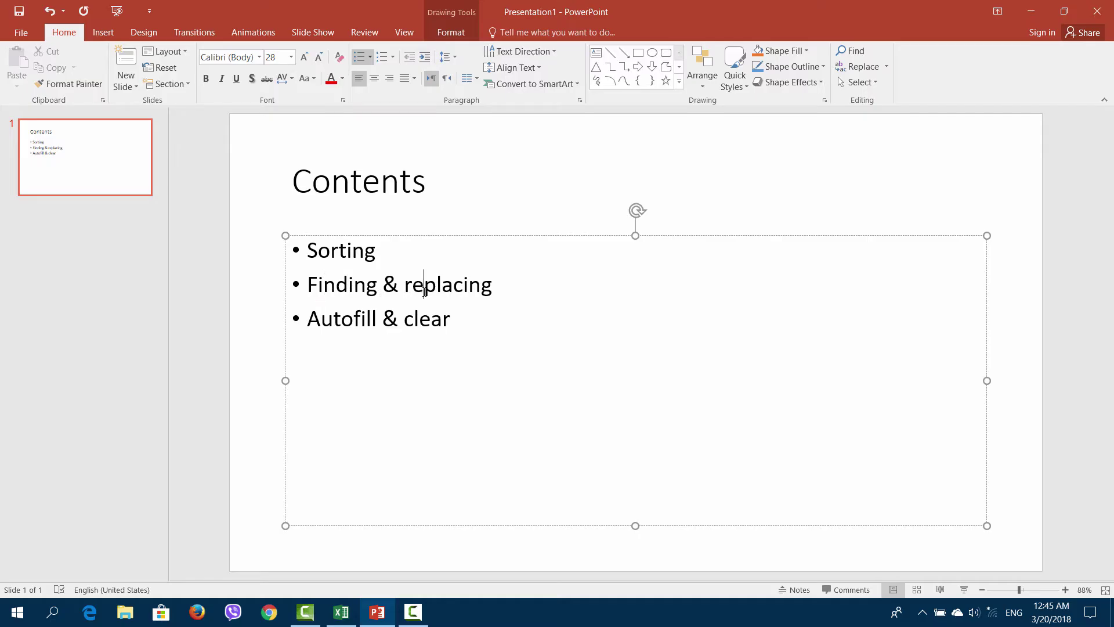
key("alt+Tab")
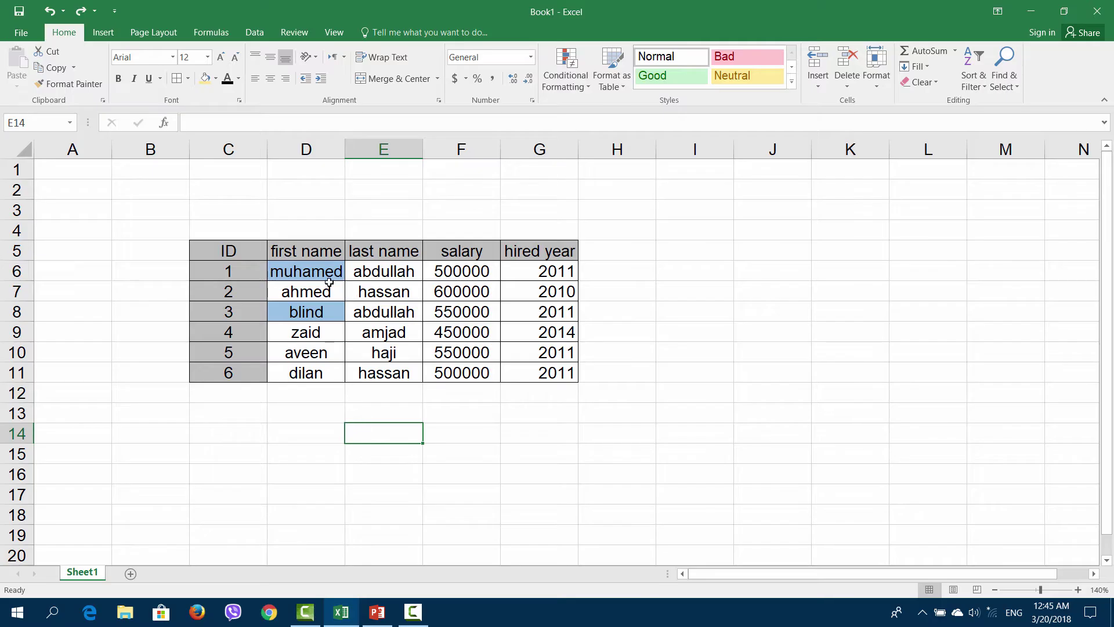
- Sort only the first-name cells D5:D11 A to Z with the current selection, then undo it
left_click_drag(319, 251, 341, 365)
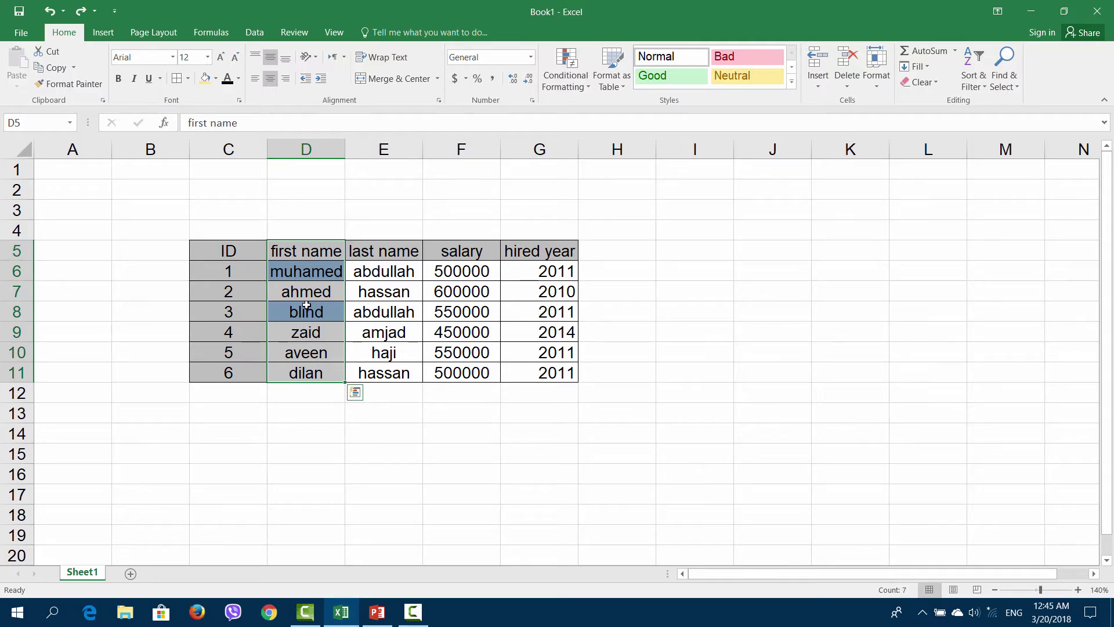
right_click(324, 293)
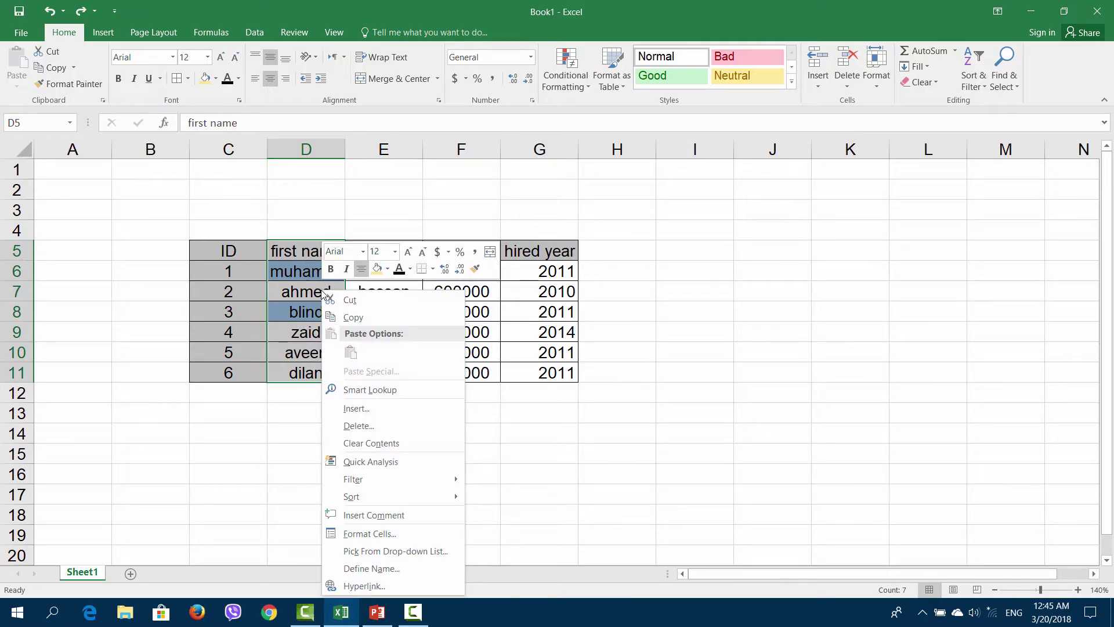
left_click(505, 496)
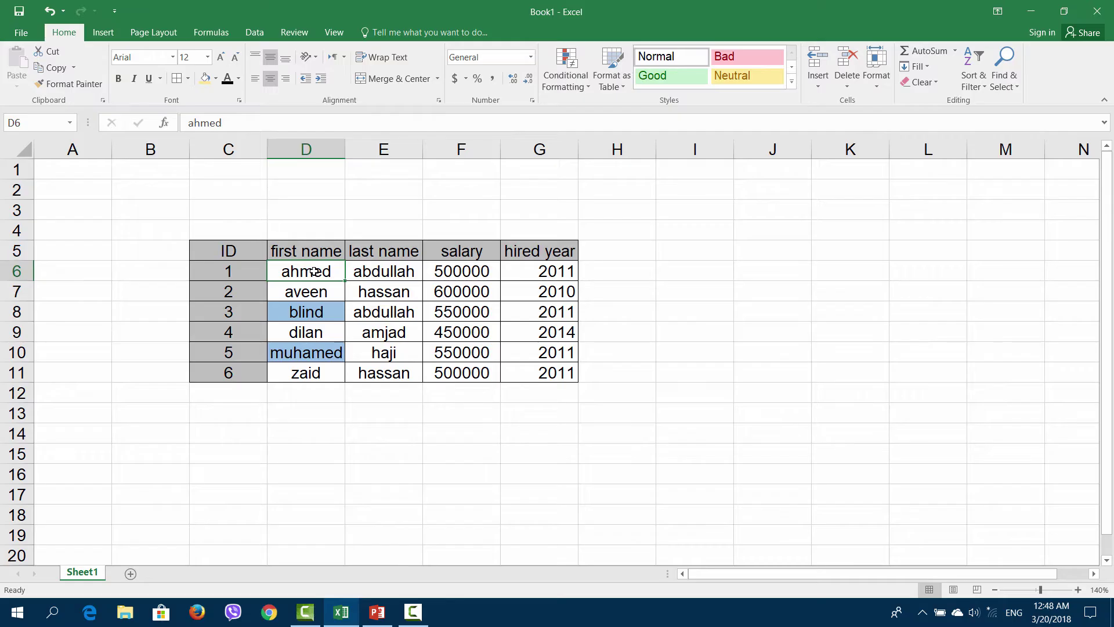
key("ctrl+z")
- Sort the whole table by salary largest to smallest, then undo back to ID order
left_click(372, 306)
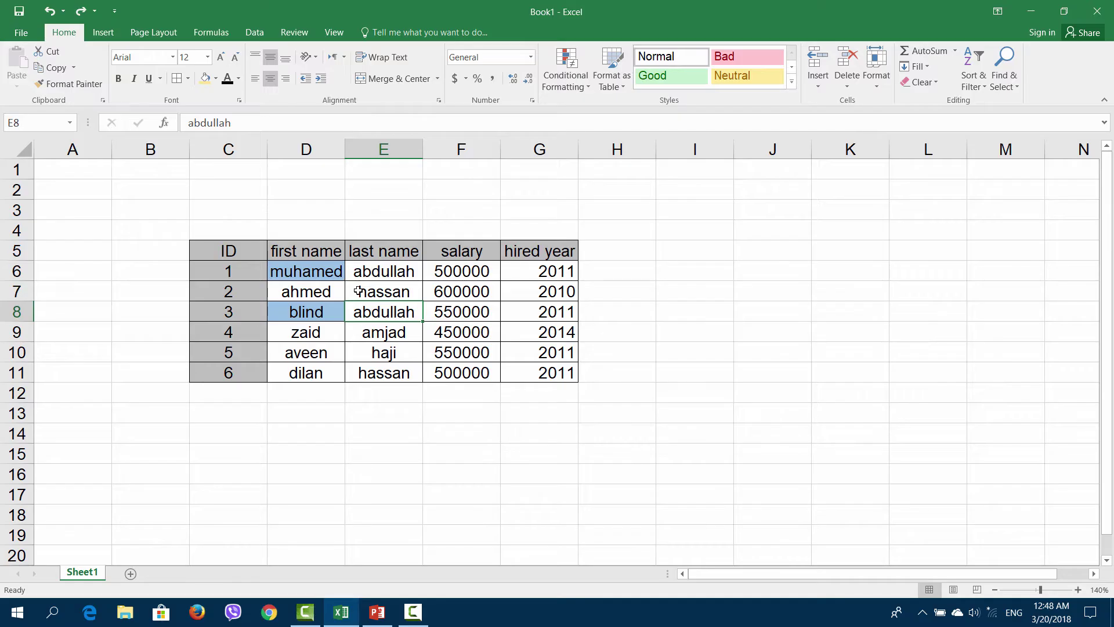
left_click_drag(452, 276, 461, 376)
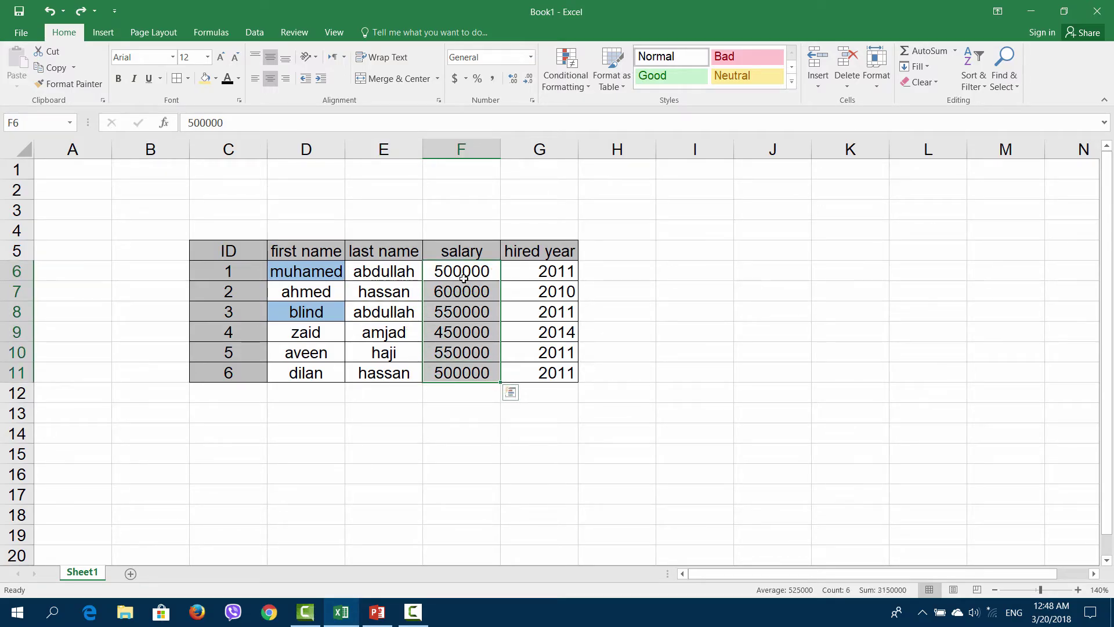
left_click_drag(461, 252, 461, 375)
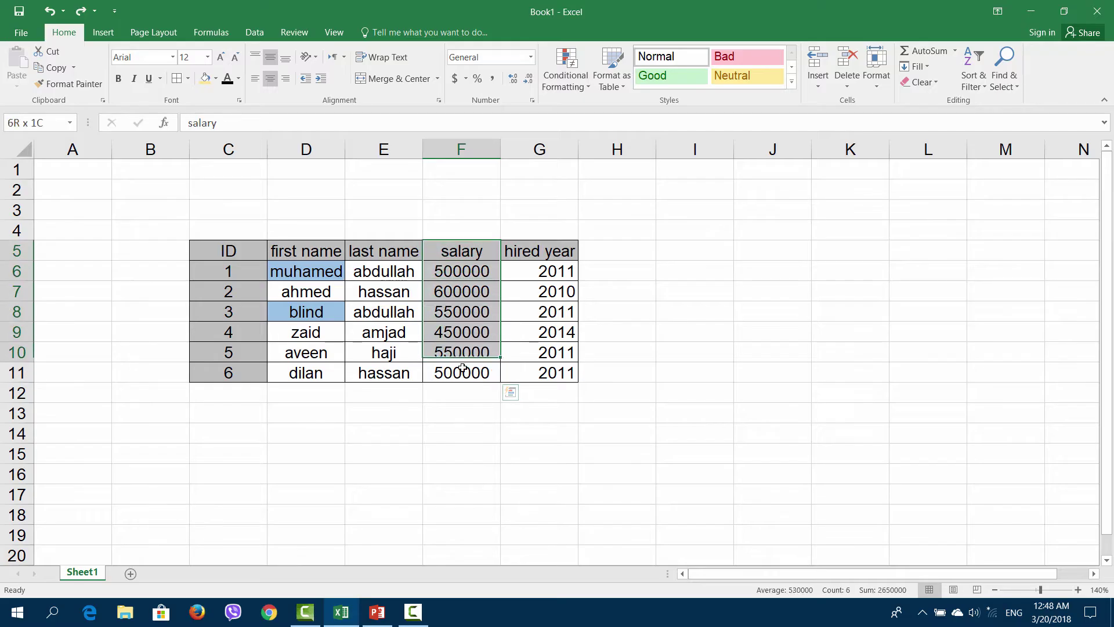
right_click(467, 291)
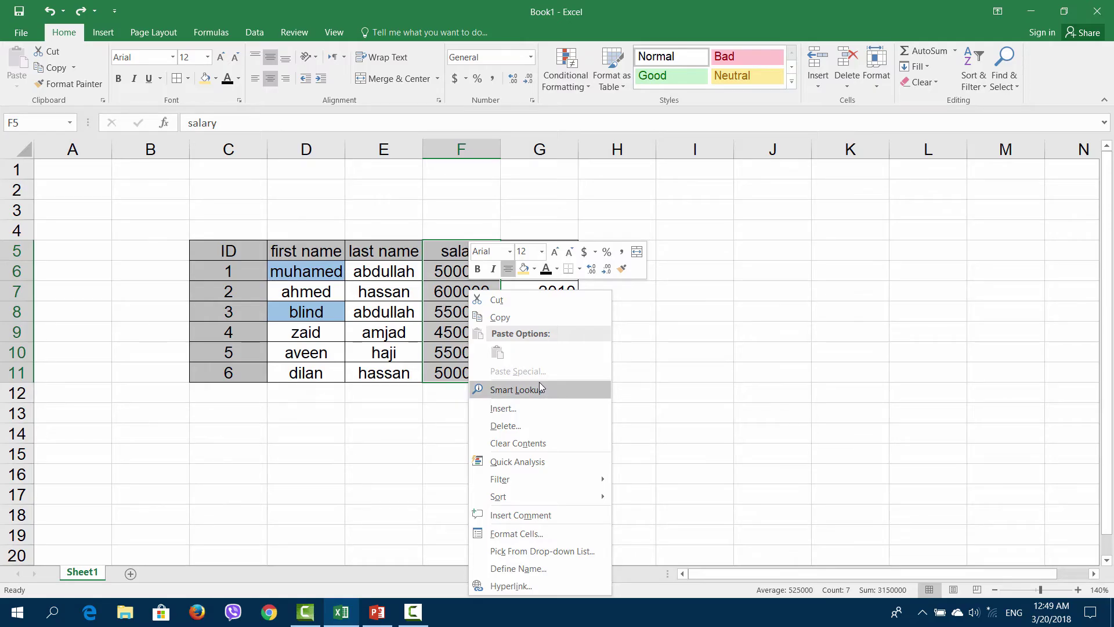
mouse_move(535, 496)
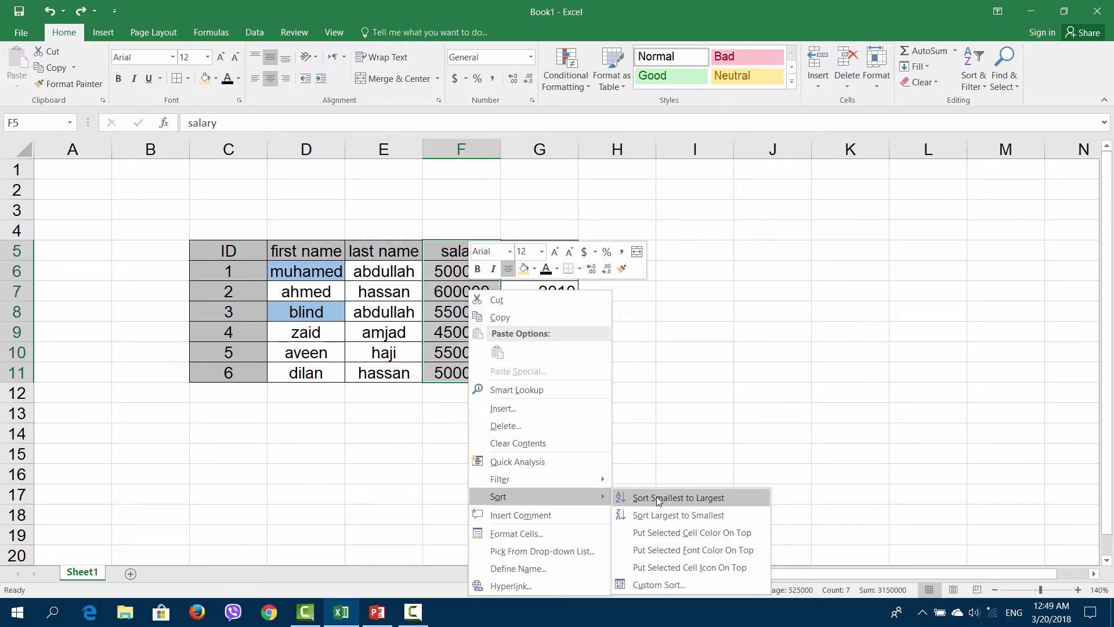
left_click(672, 515)
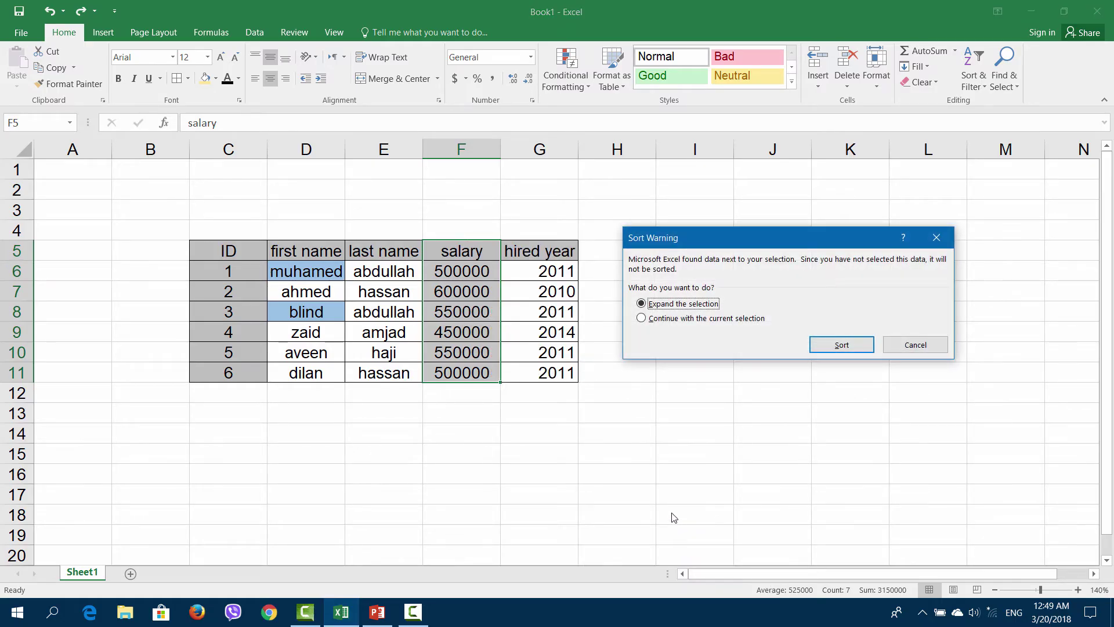
left_click(827, 346)
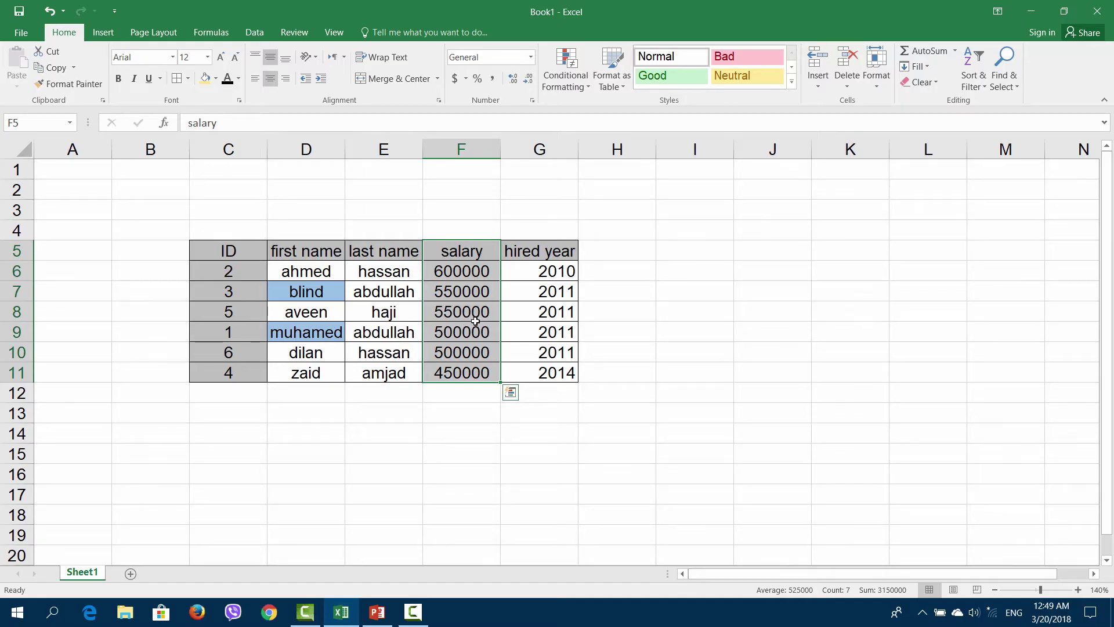
key("ctrl+z")
left_click(656, 349)
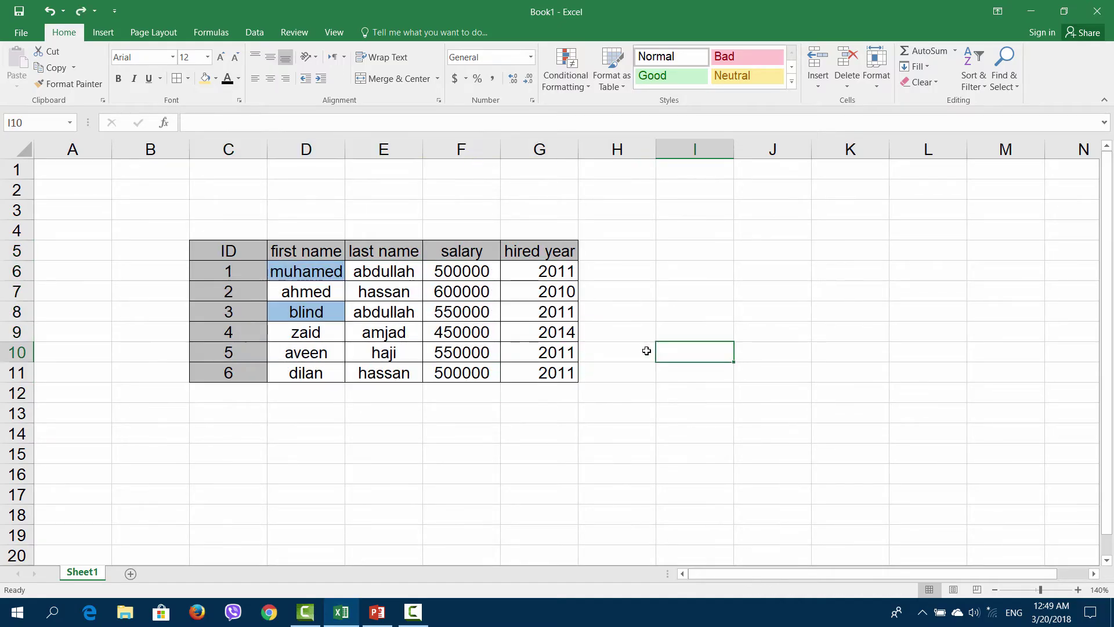
- Select the whole employee table C5:G11 and open Custom Sort
left_click(215, 247)
left_click_drag(216, 247, 542, 374)
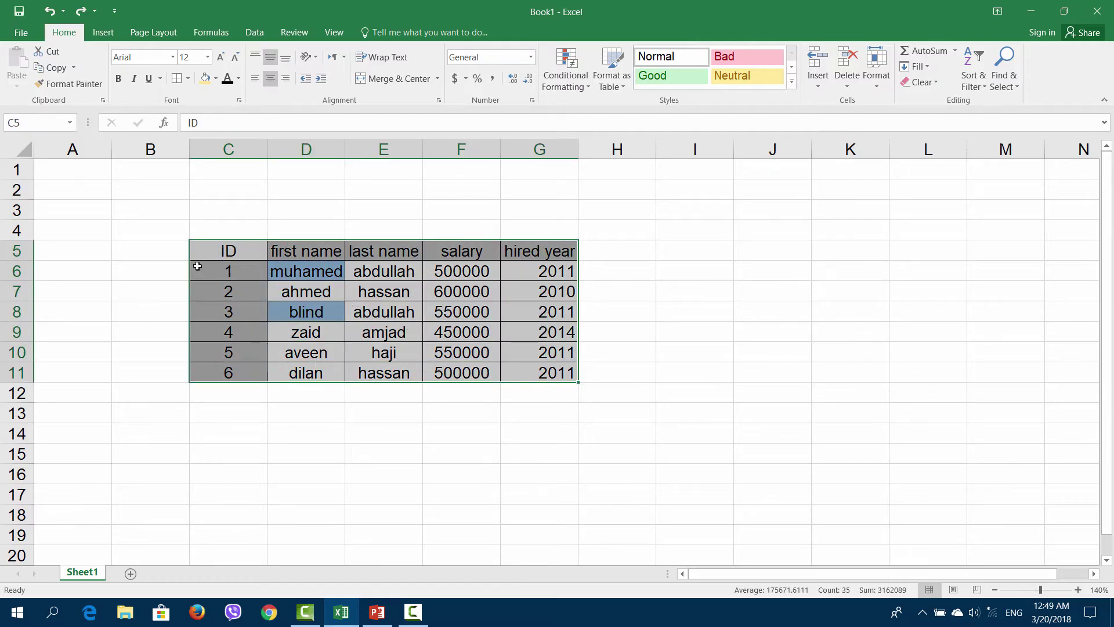
right_click(497, 312)
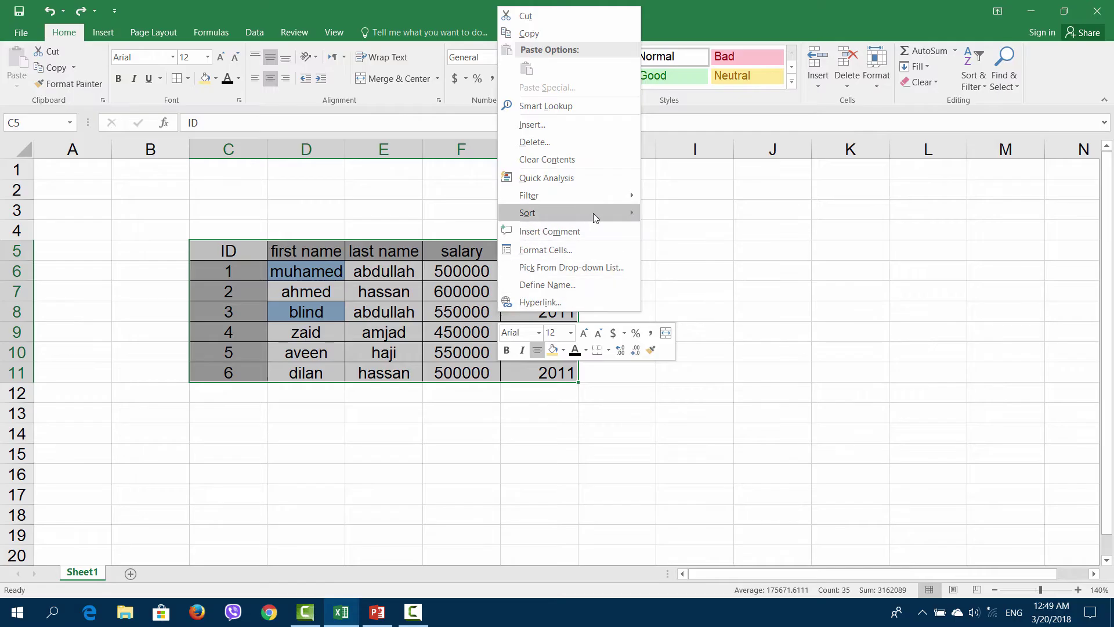
mouse_move(527, 214)
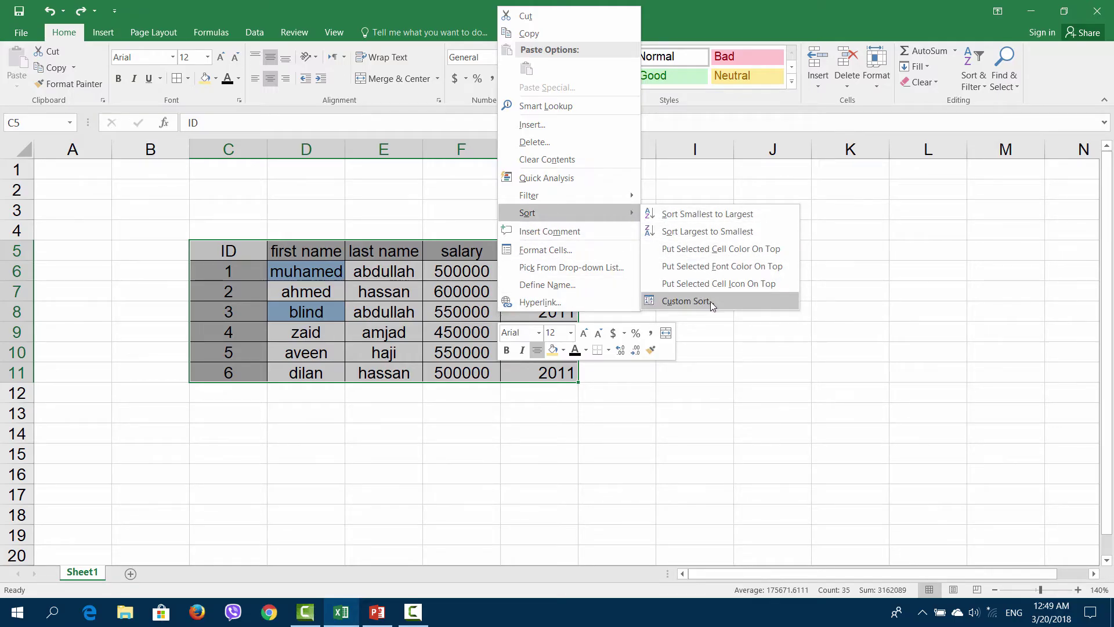
left_click(712, 301)
left_click_drag(672, 224, 691, 225)
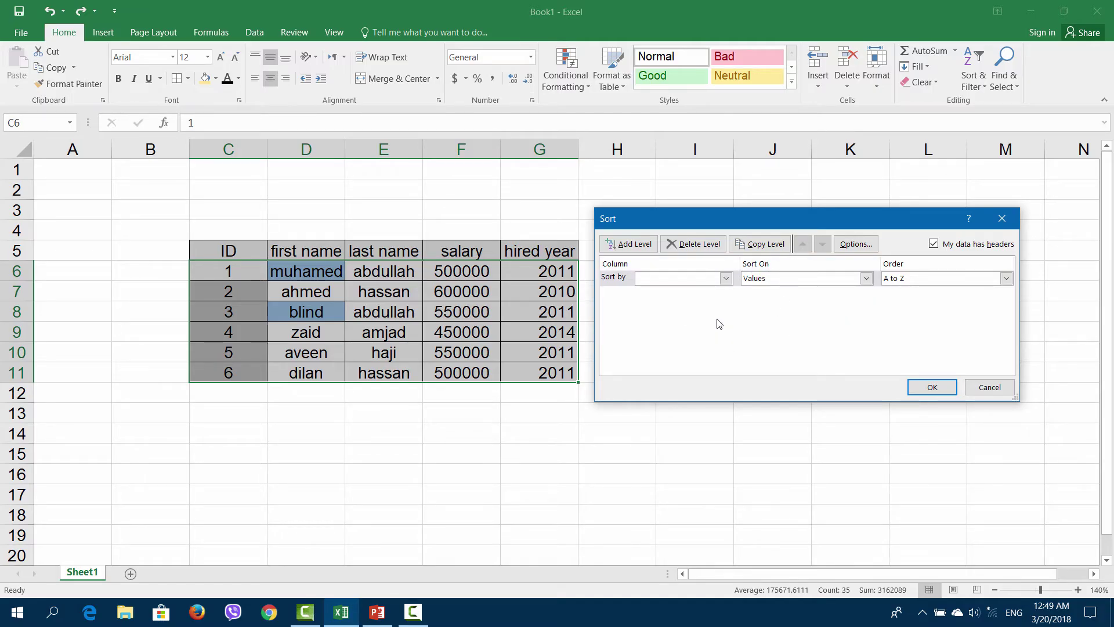
- Set the sort level to last name, cell values, A to Z, then open Custom Lists
left_click(726, 278)
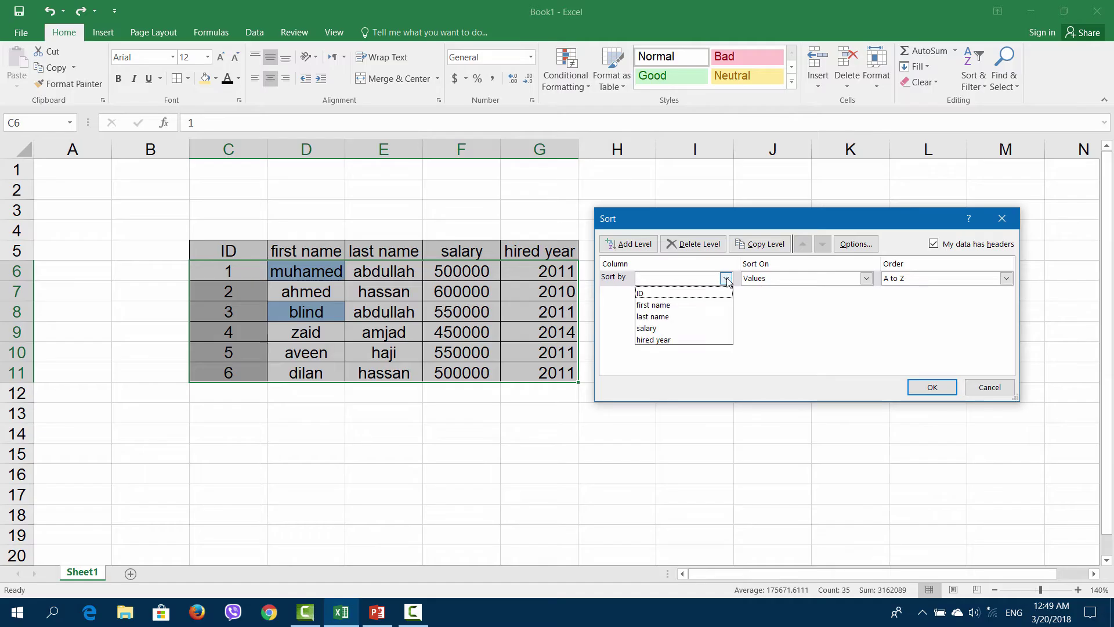
left_click(662, 317)
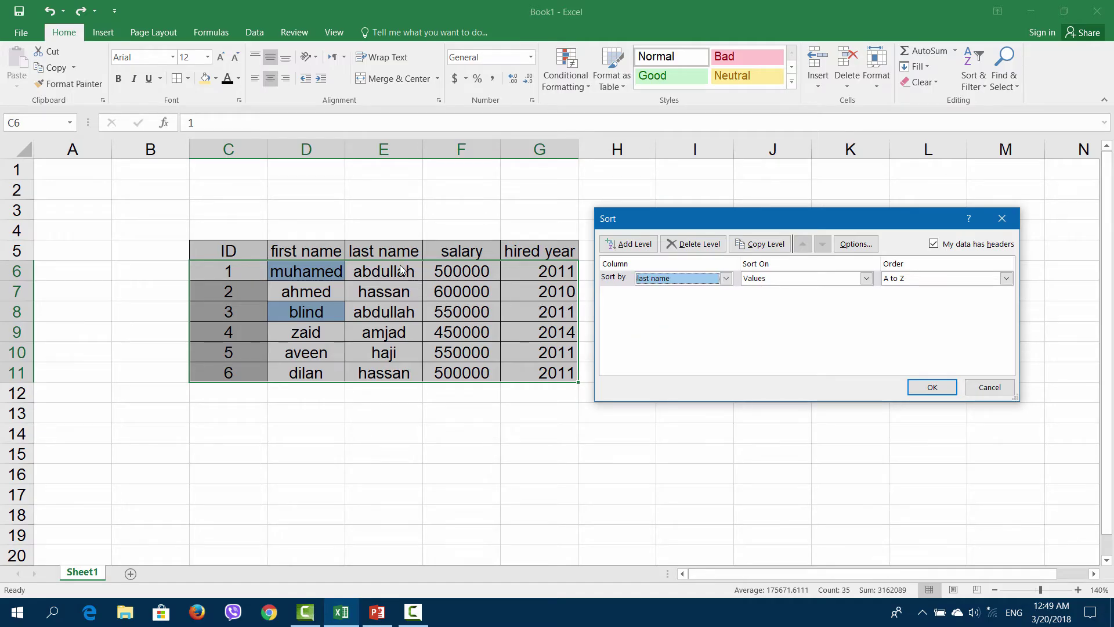
left_click(832, 281)
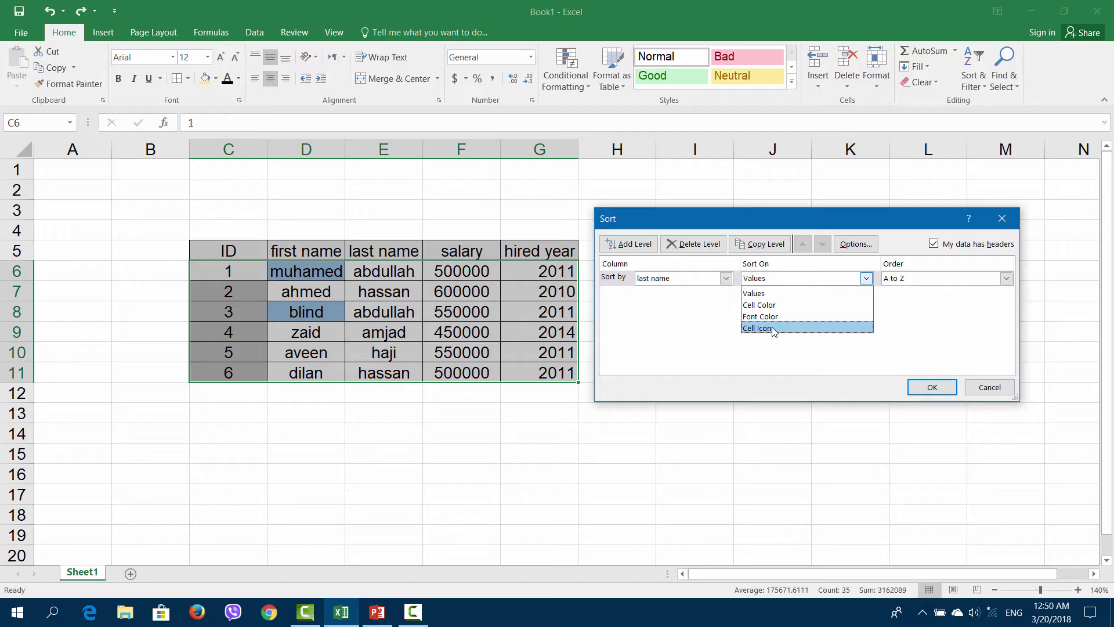
left_click(792, 294)
left_click(941, 280)
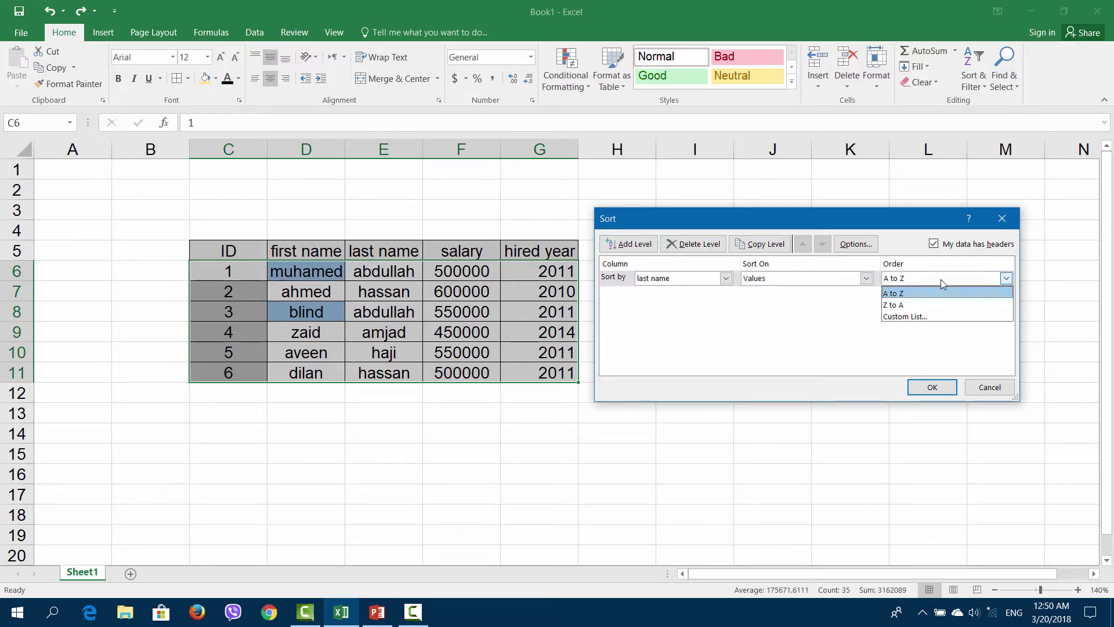
left_click(914, 293)
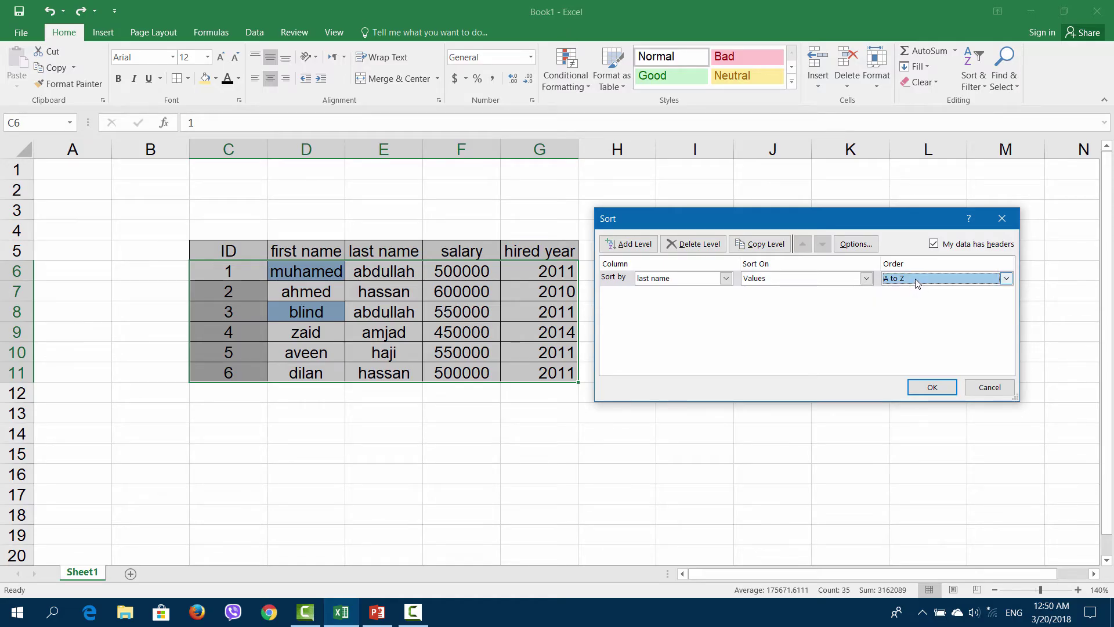
left_click(915, 280)
left_click(916, 317)
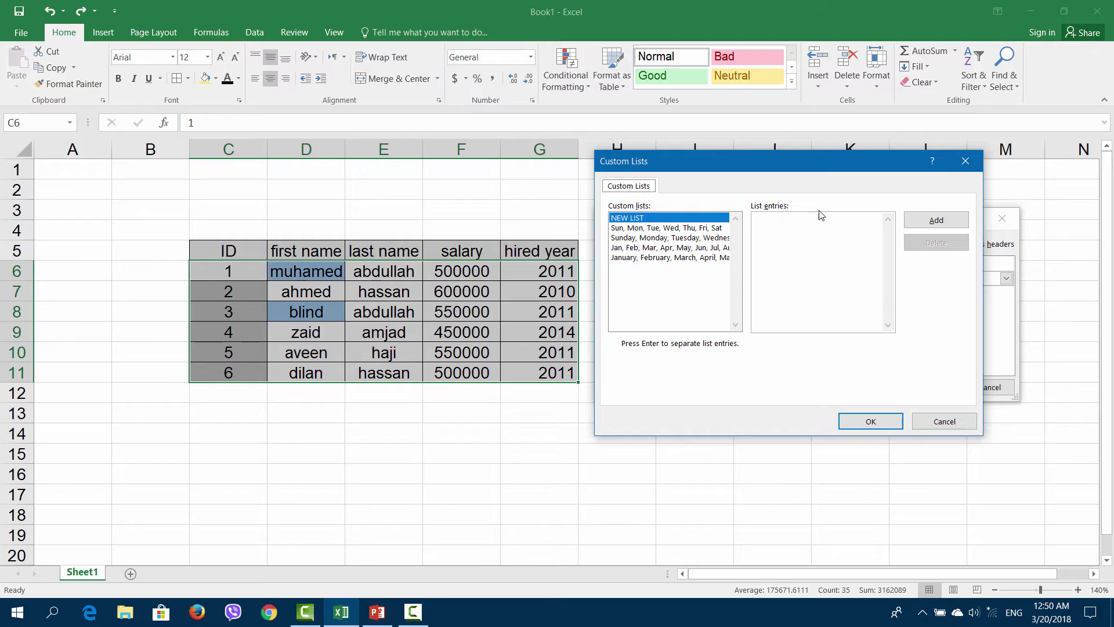
- Close the Custom Lists dialog without changes
left_click(964, 162)
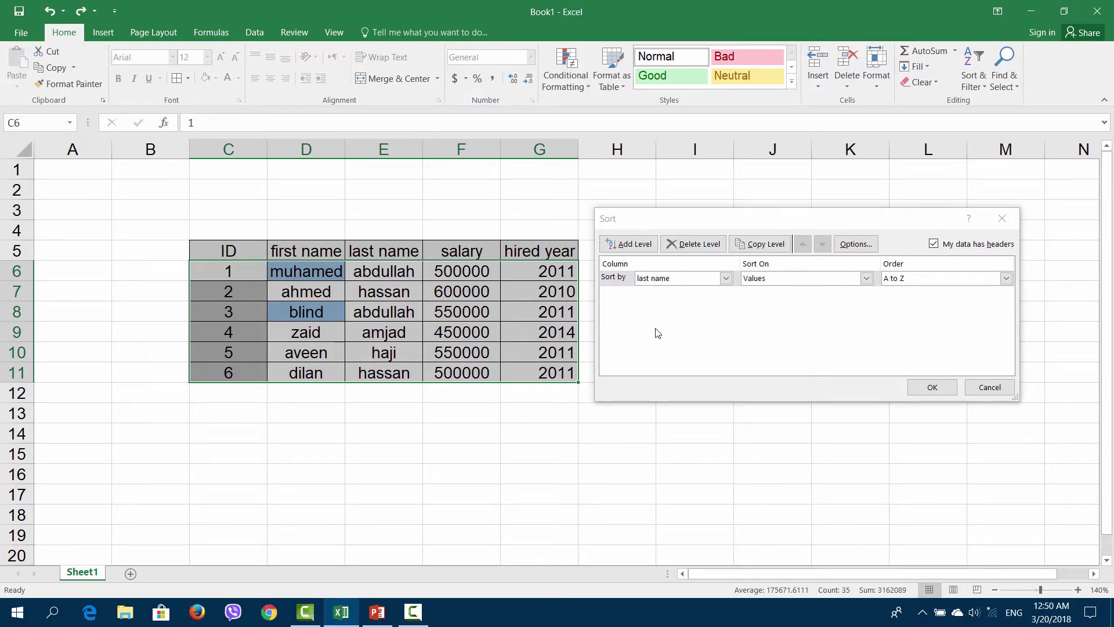
- Add a second level sorting salary by values, largest to smallest, and apply the sort
left_click(628, 244)
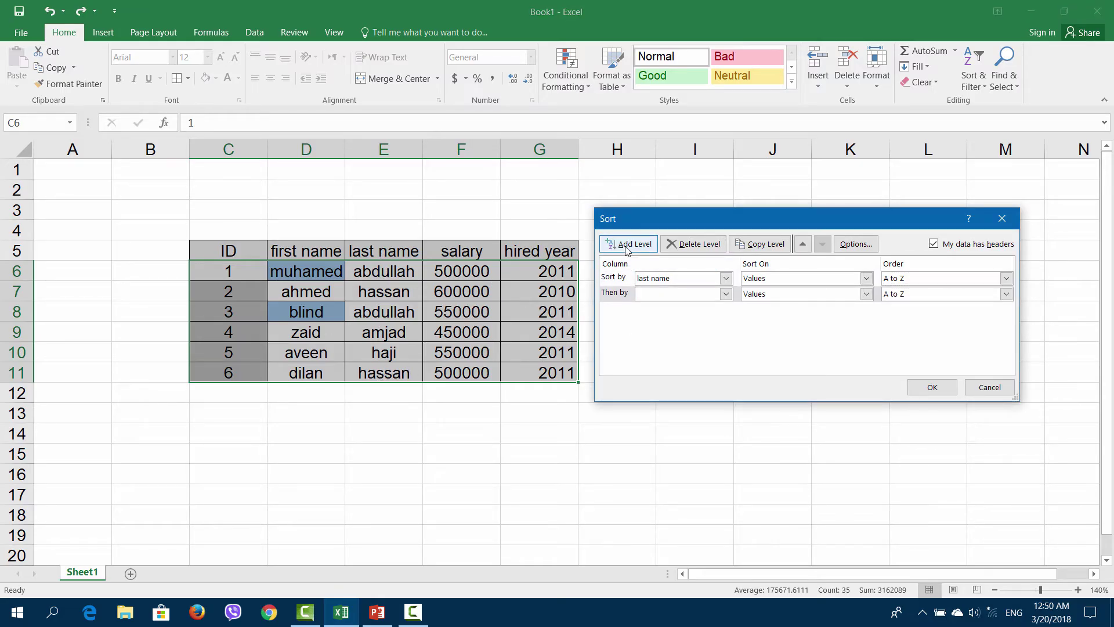
left_click(726, 294)
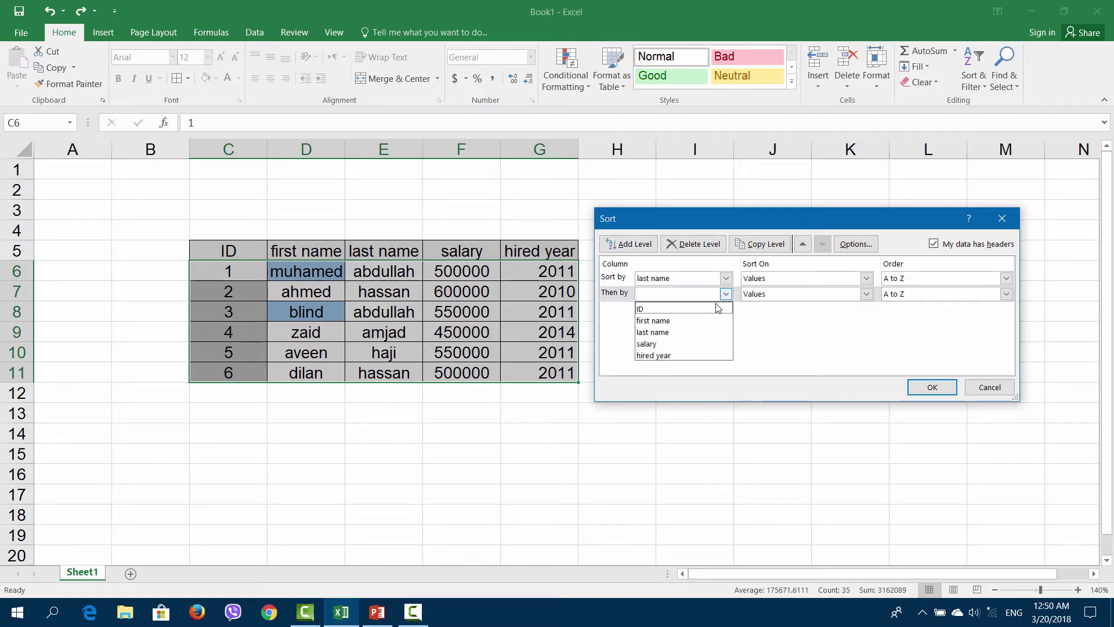
left_click(683, 346)
left_click(772, 294)
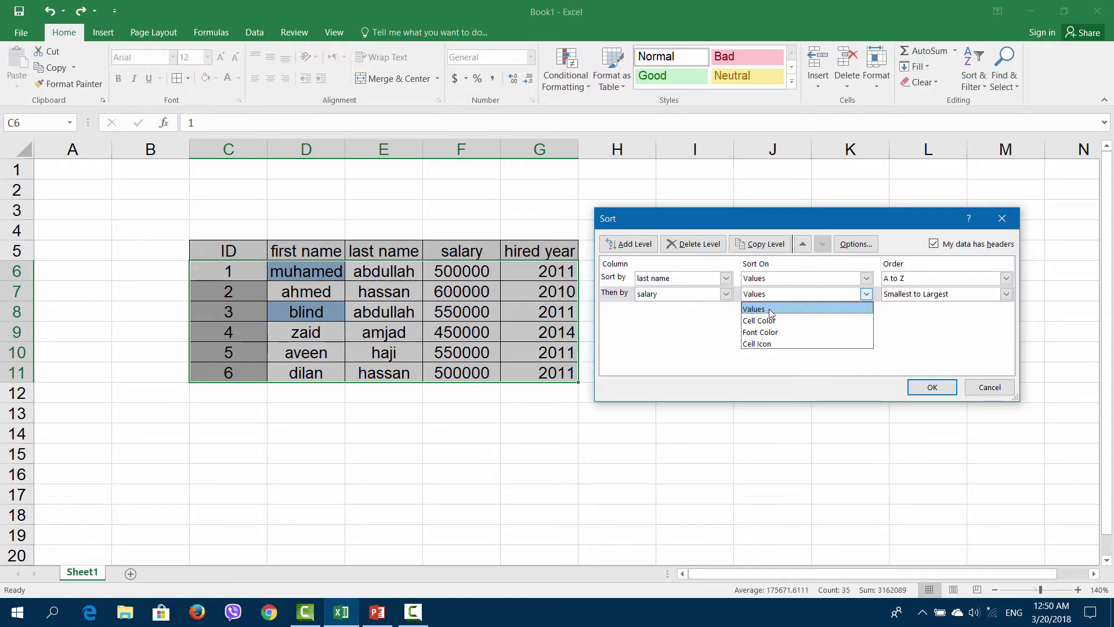
left_click(918, 296)
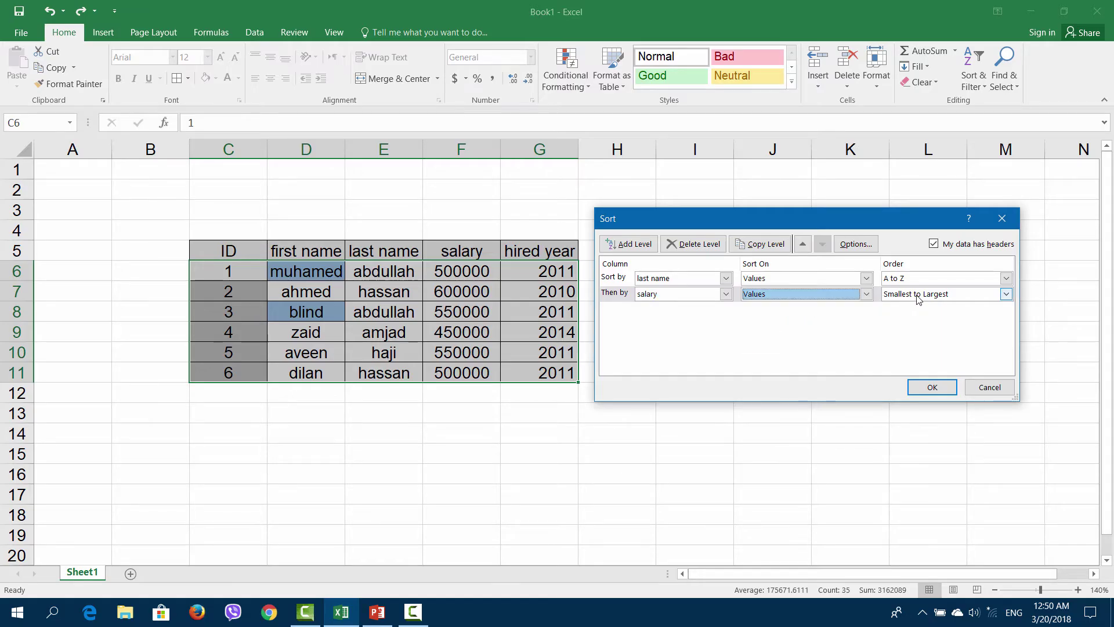
left_click(918, 296)
left_click(917, 320)
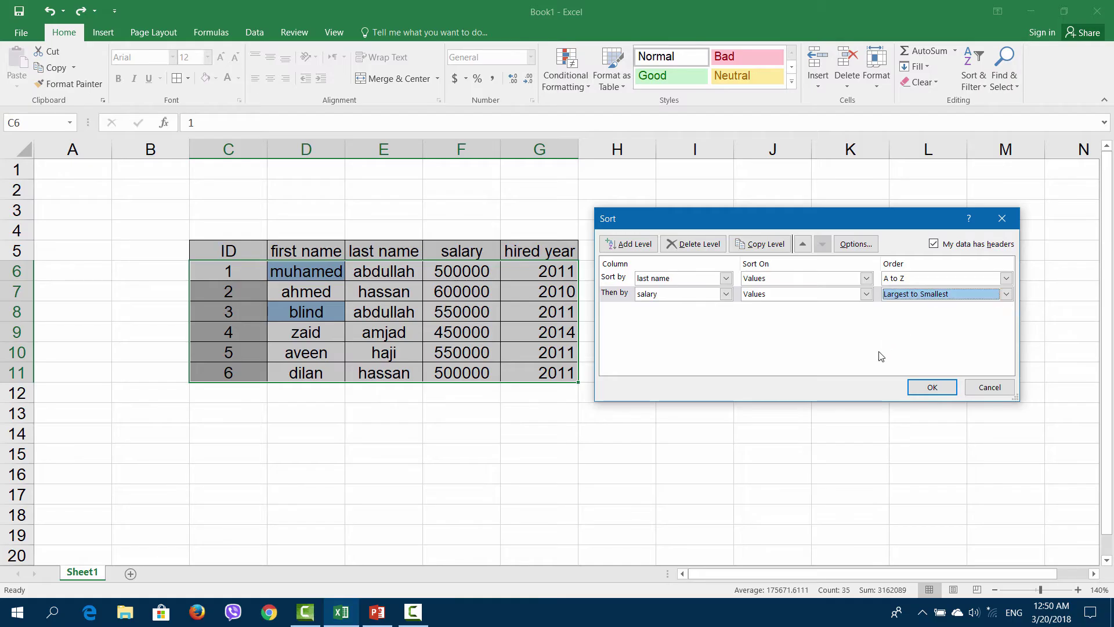
left_click(931, 387)
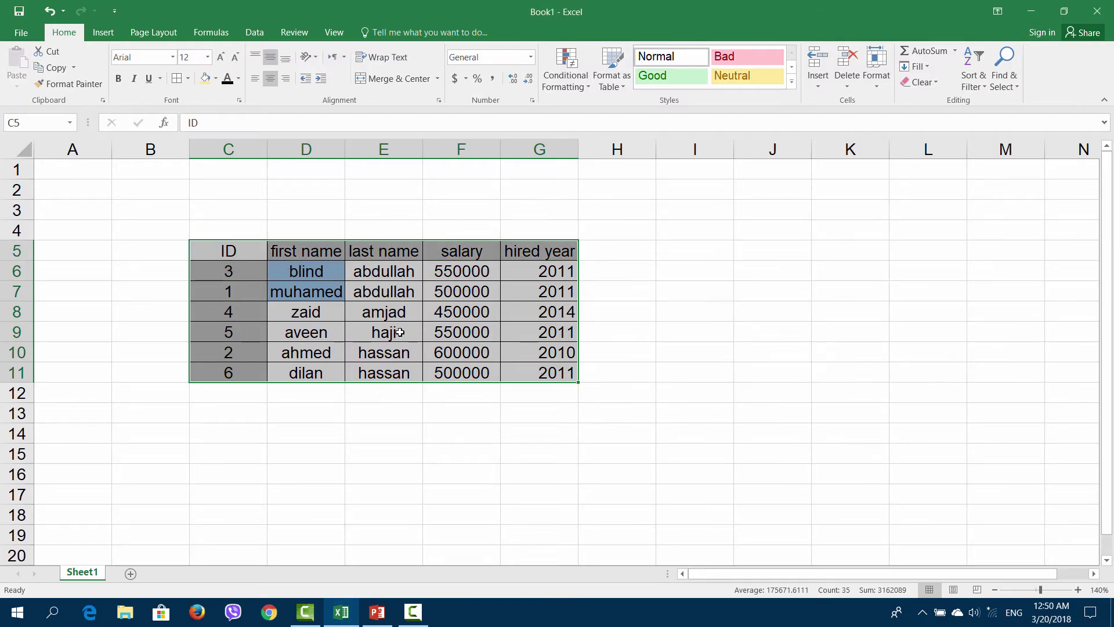
left_click_drag(382, 281, 406, 363)
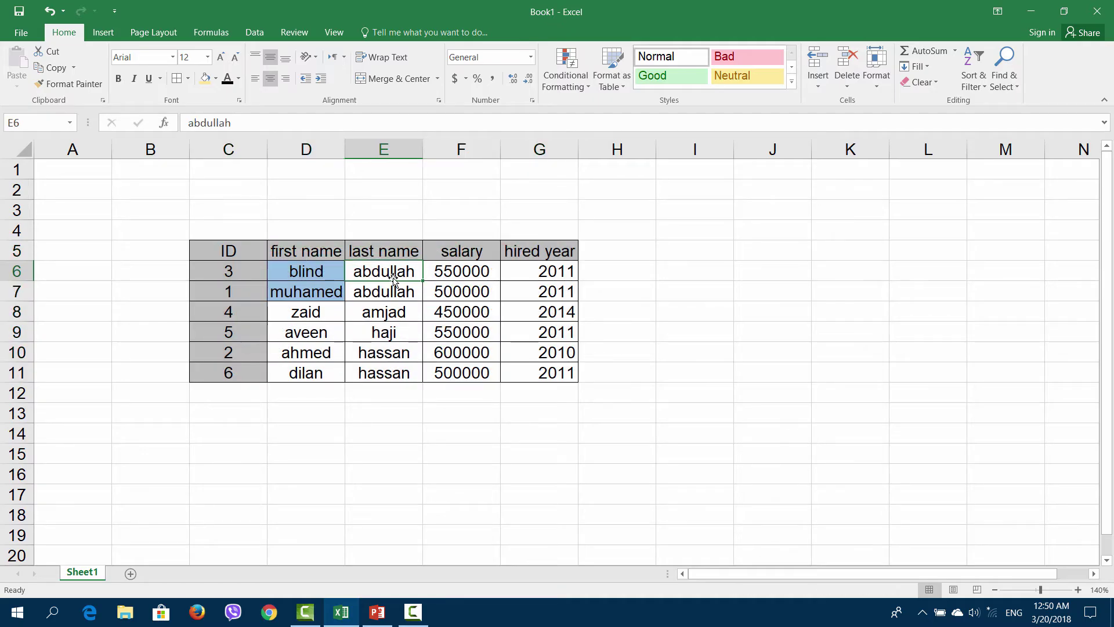
left_click_drag(464, 268, 432, 375)
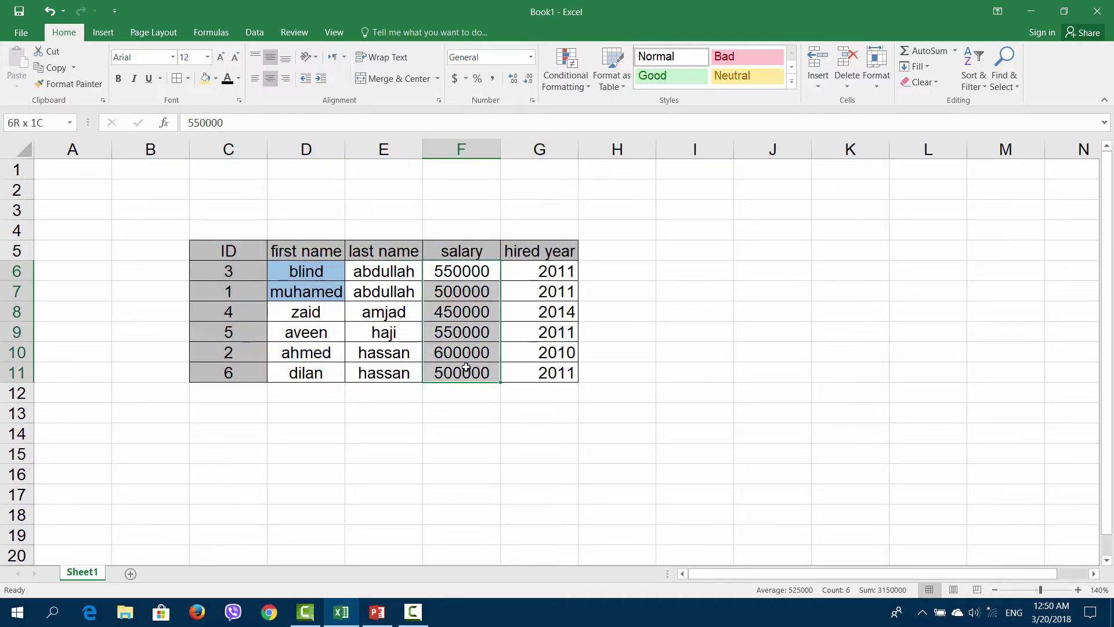
left_click_drag(377, 251, 475, 371)
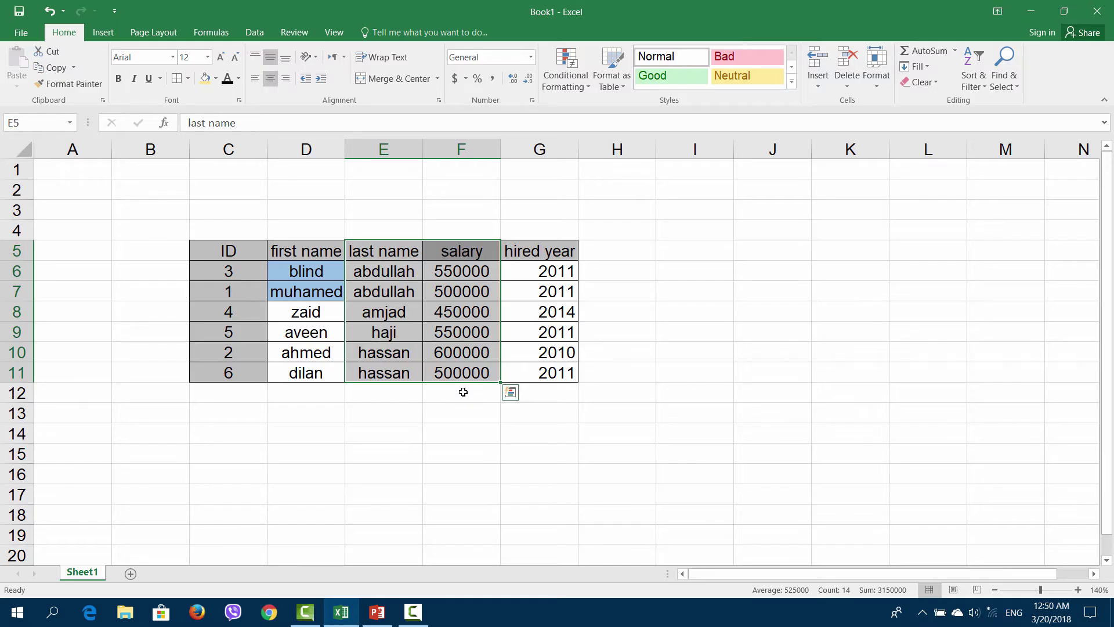
left_click(394, 271)
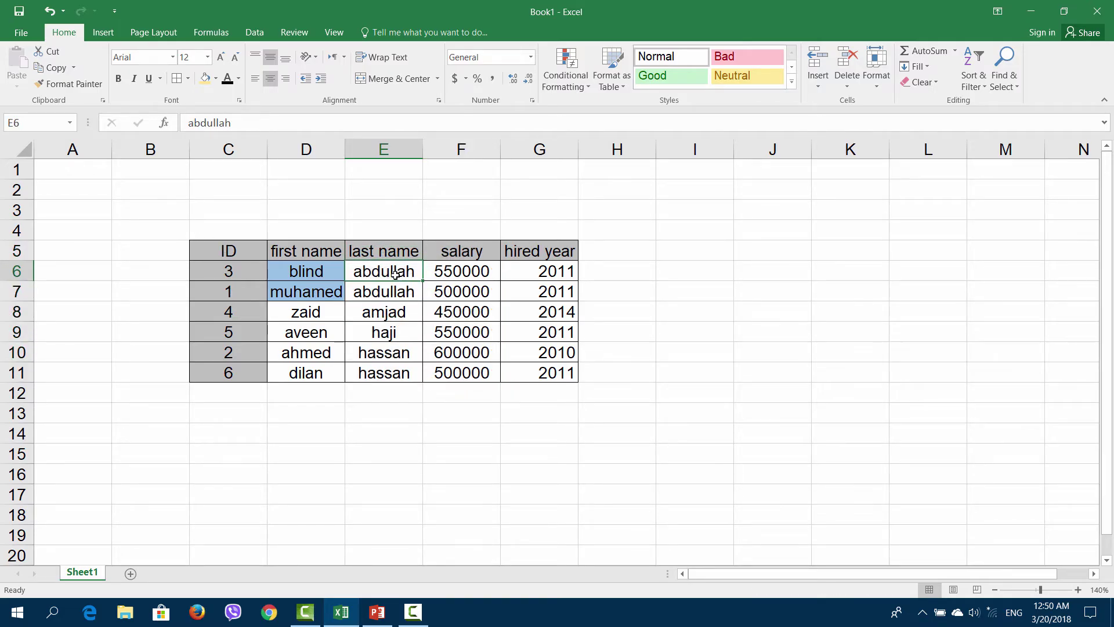
left_click_drag(407, 270, 399, 361)
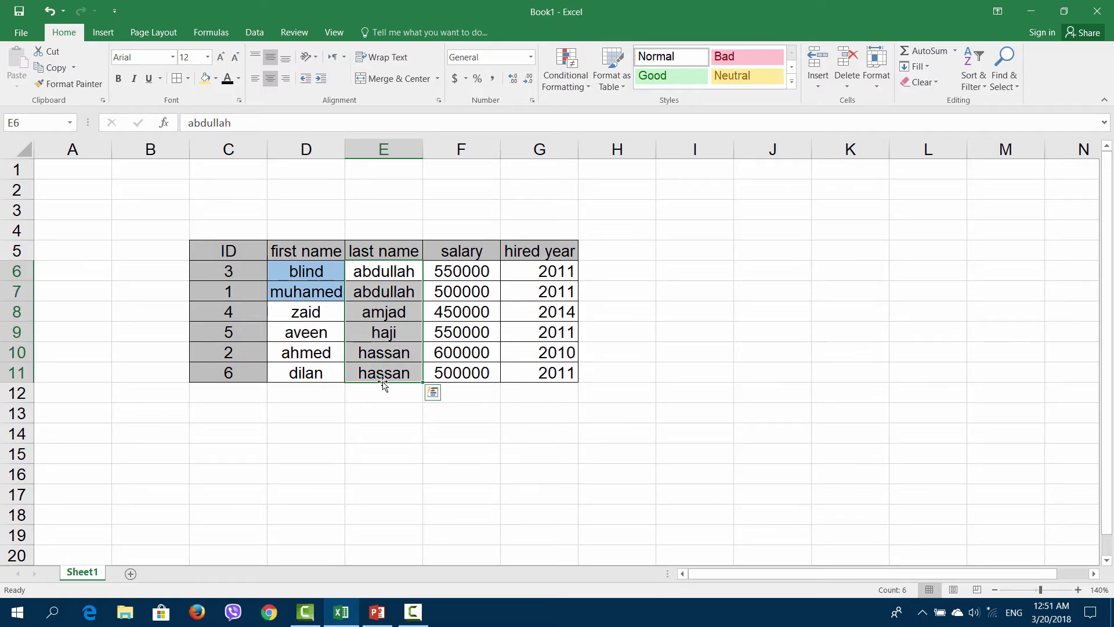
left_click_drag(450, 271, 461, 371)
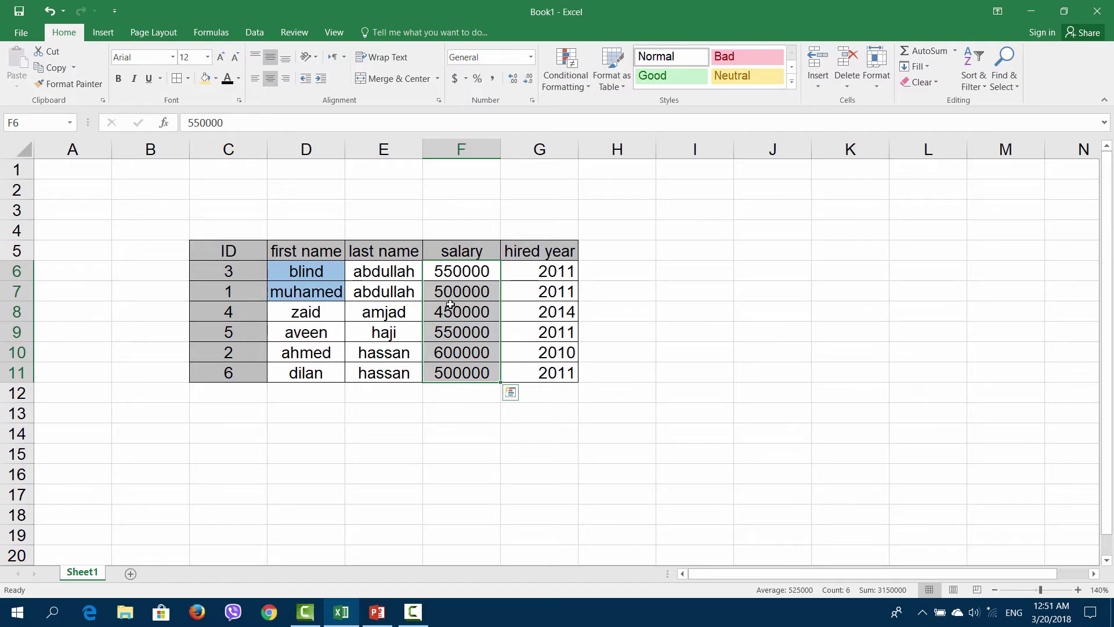
left_click(450, 314)
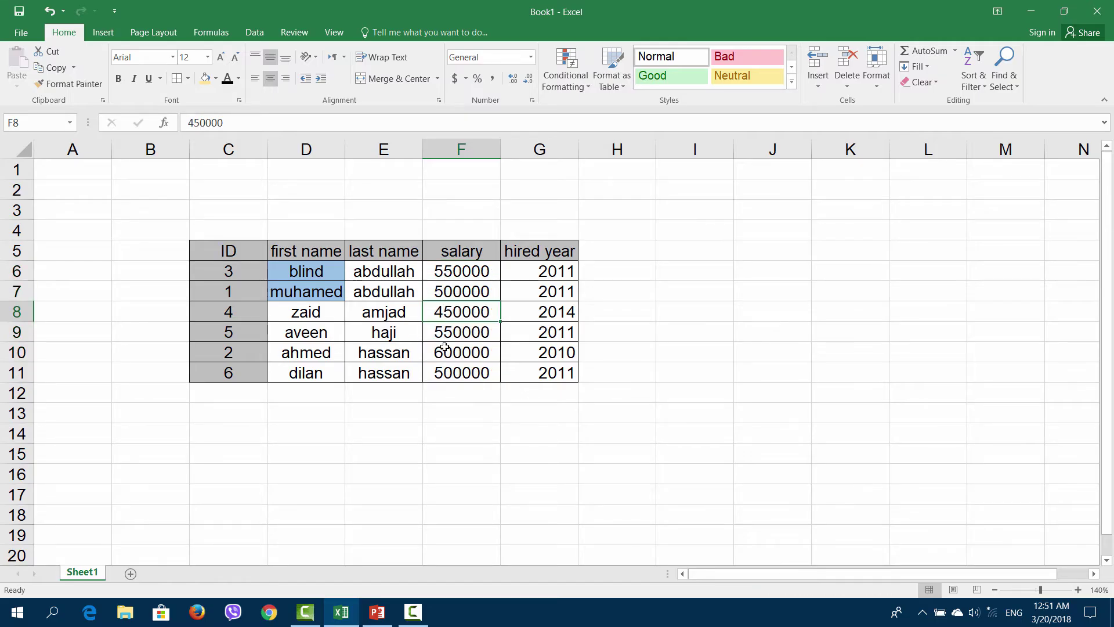
left_click_drag(456, 333, 459, 365)
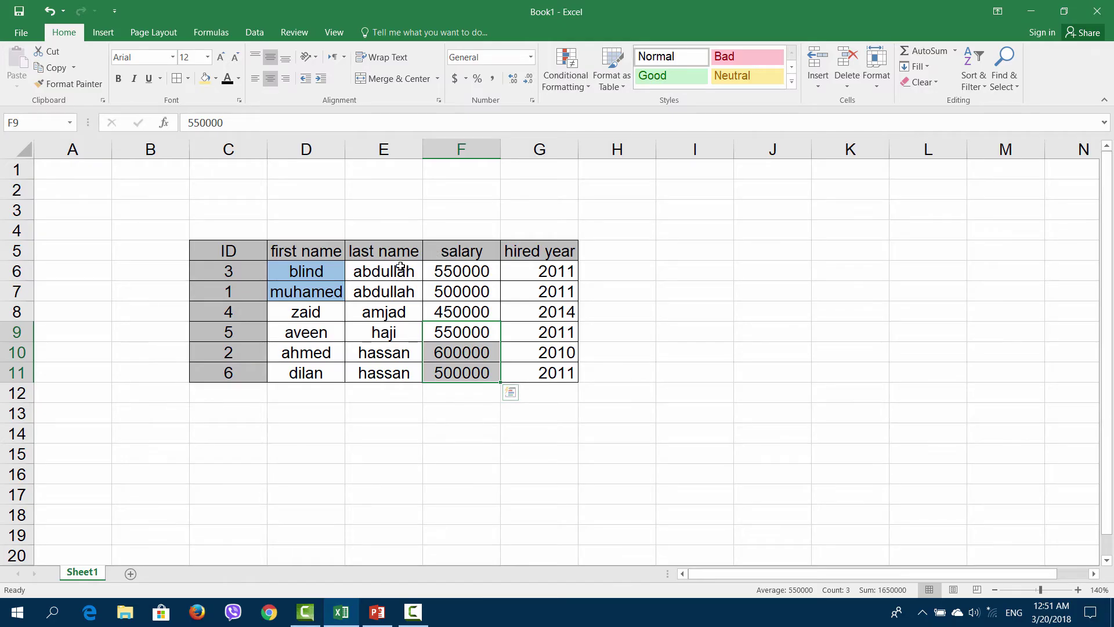
left_click_drag(400, 267, 407, 313)
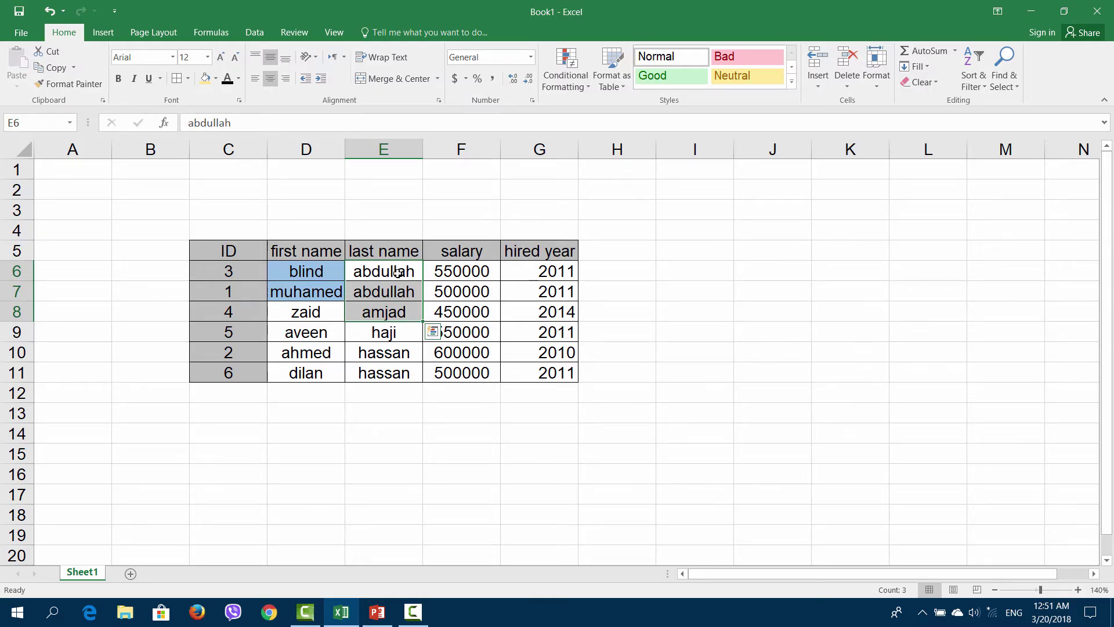
left_click_drag(398, 273, 392, 377)
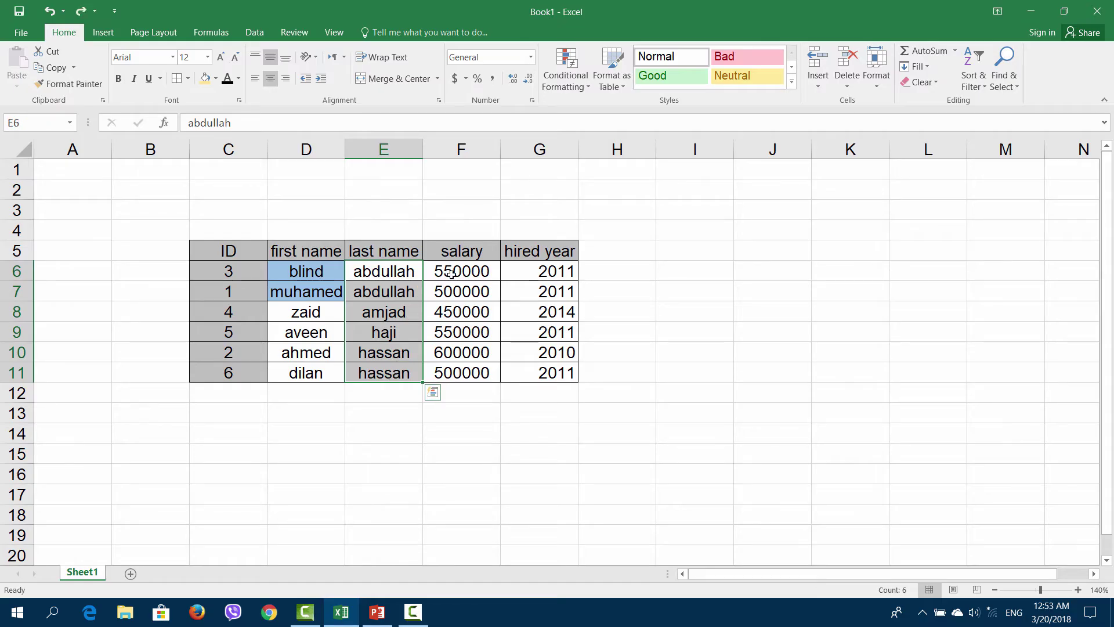
left_click_drag(448, 277, 471, 368)
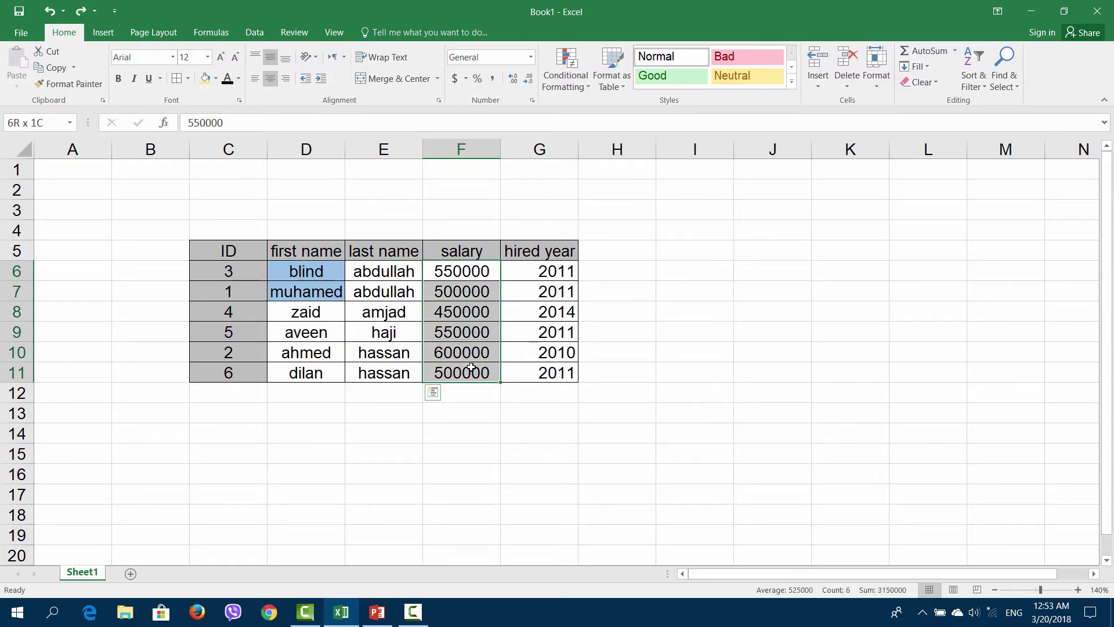
left_click_drag(393, 270, 405, 313)
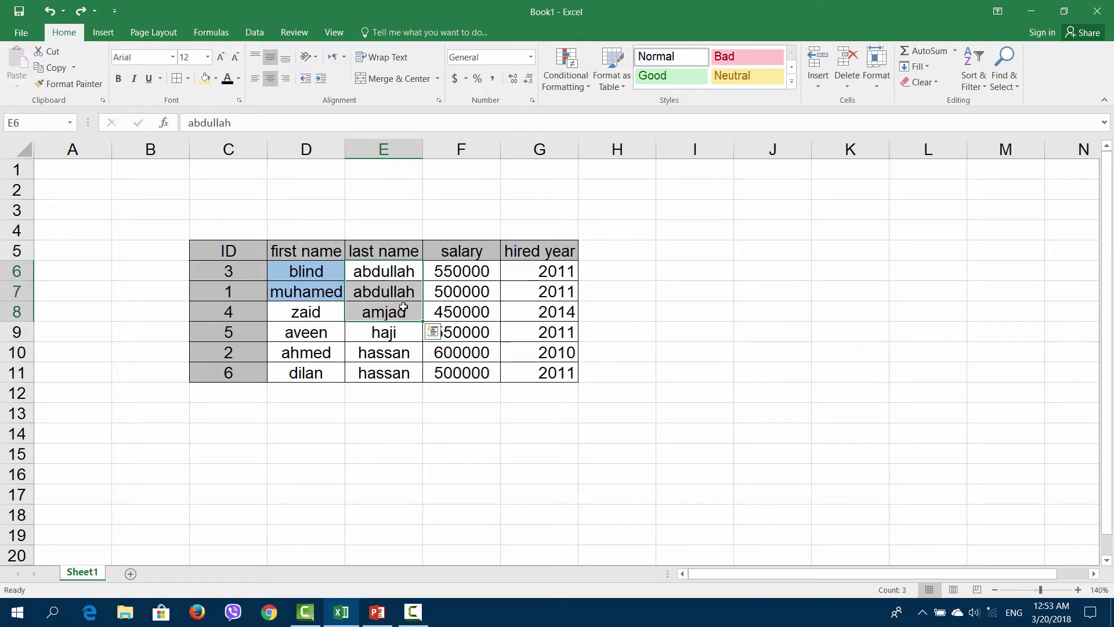
left_click(394, 270)
key("ctrl+shift+Down")
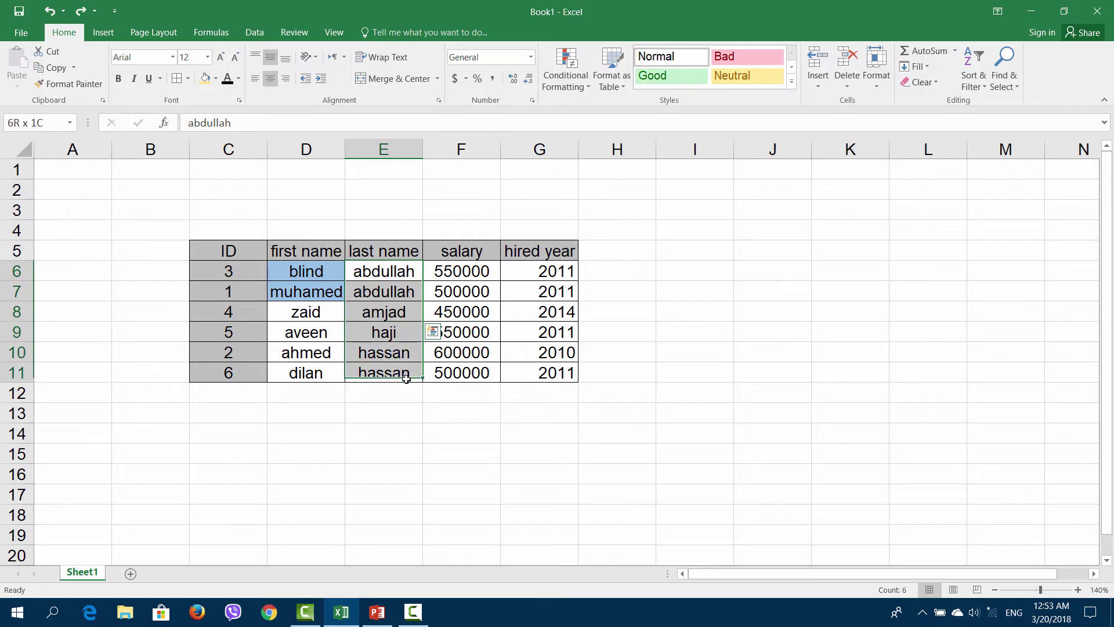
left_click_drag(394, 269, 383, 311)
left_click_drag(464, 271, 470, 311)
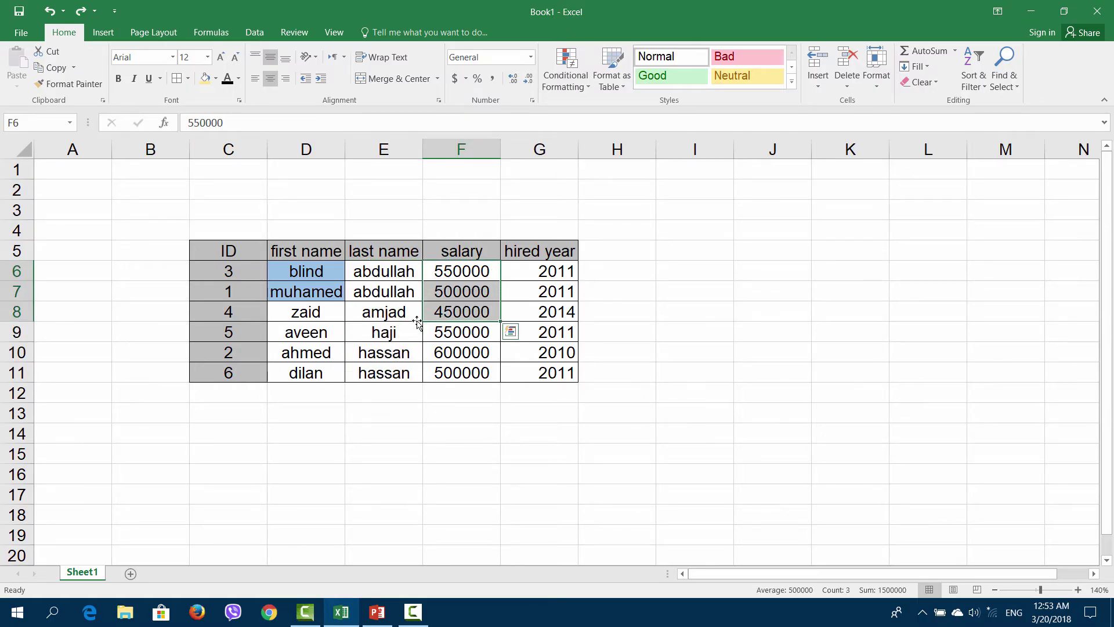
left_click(380, 336)
double_click(374, 336)
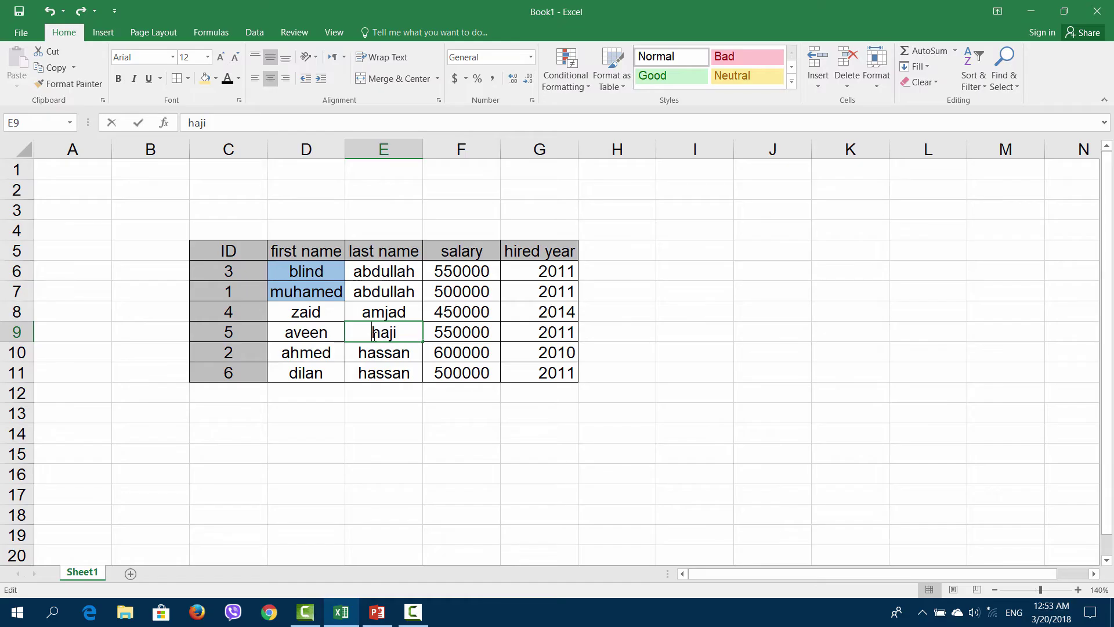
left_click_drag(372, 336, 393, 337)
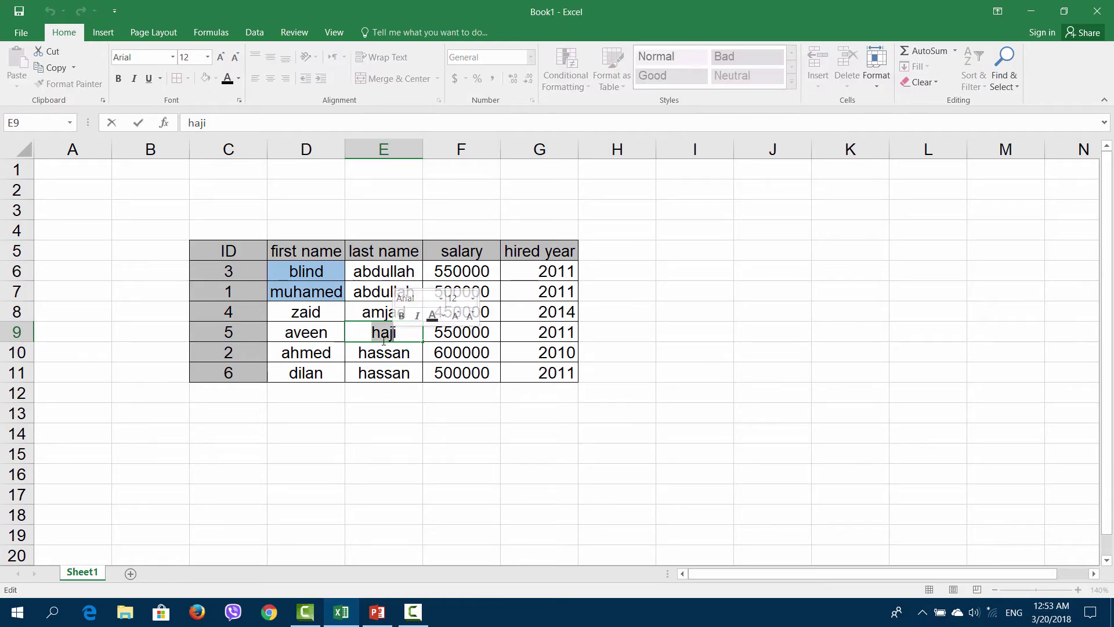
left_click(367, 356)
left_click(374, 335)
left_click(448, 335)
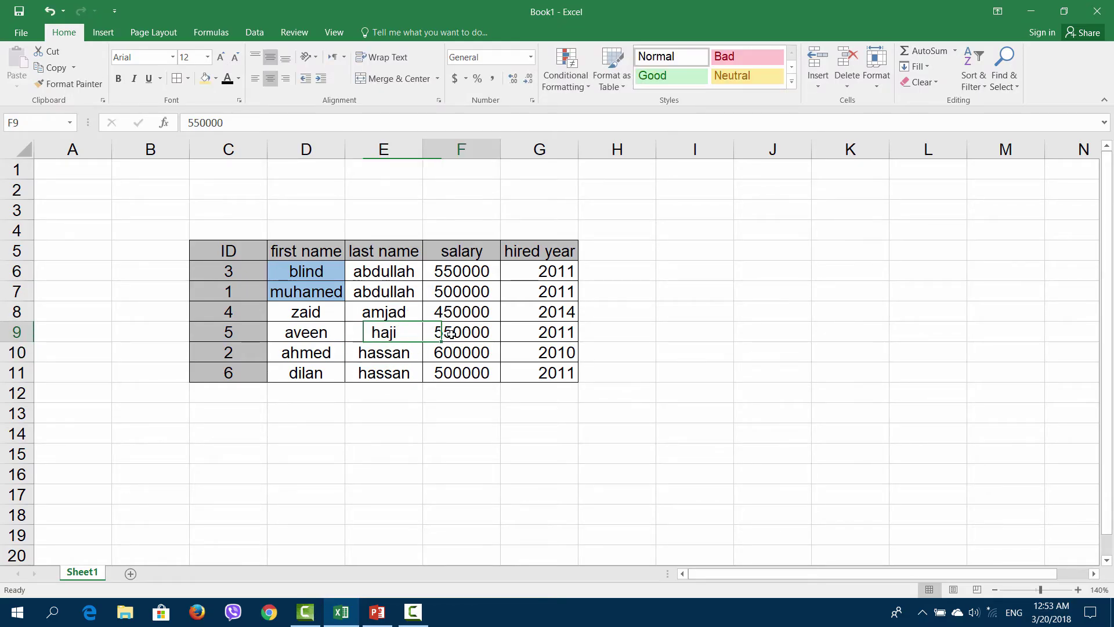
left_click(374, 354)
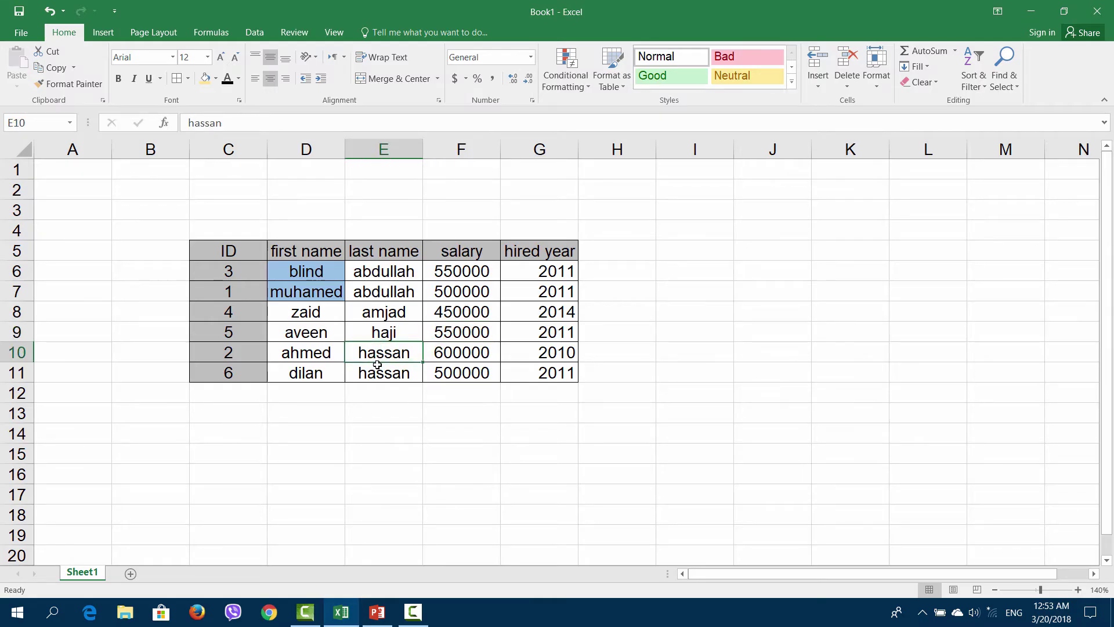
left_click_drag(373, 354, 383, 371)
left_click(467, 355)
left_click_drag(467, 355, 458, 367)
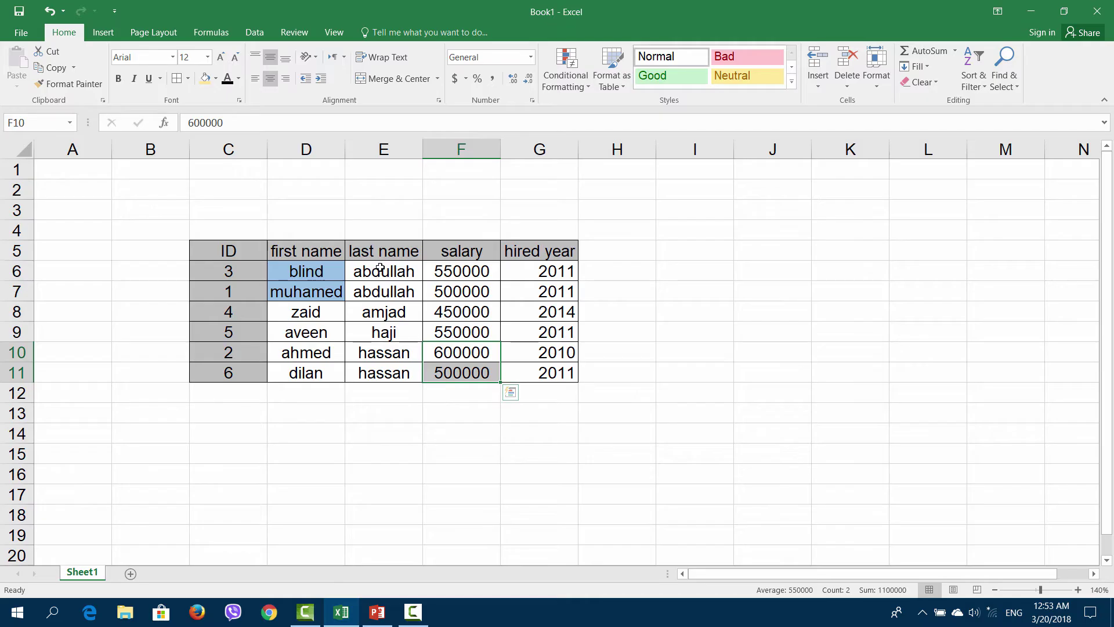
left_click_drag(384, 268, 400, 376)
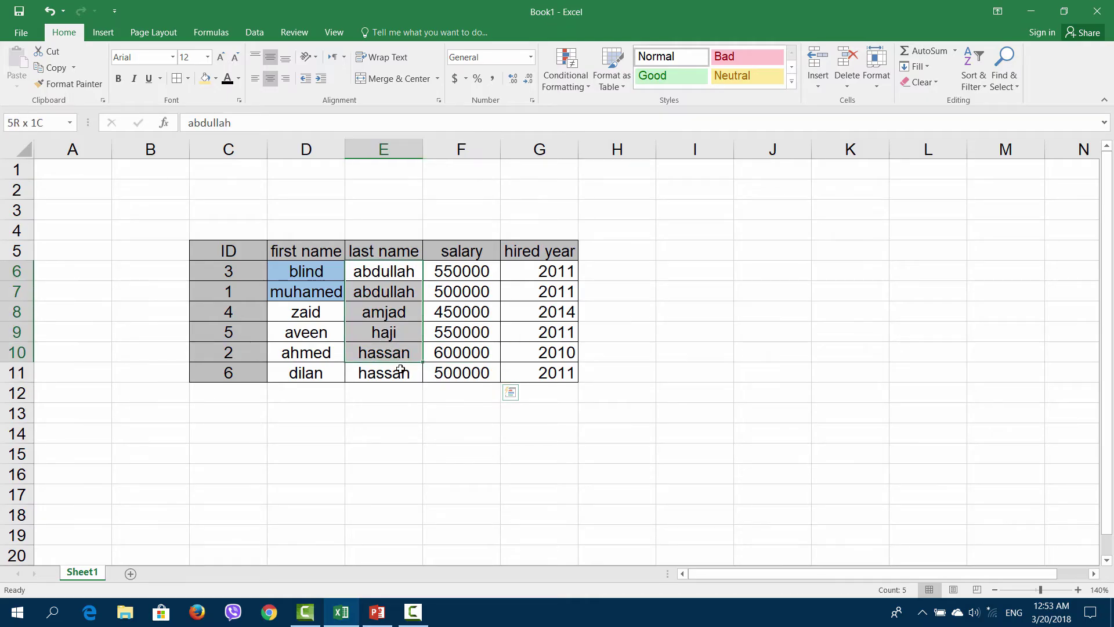
left_click_drag(459, 271, 452, 373)
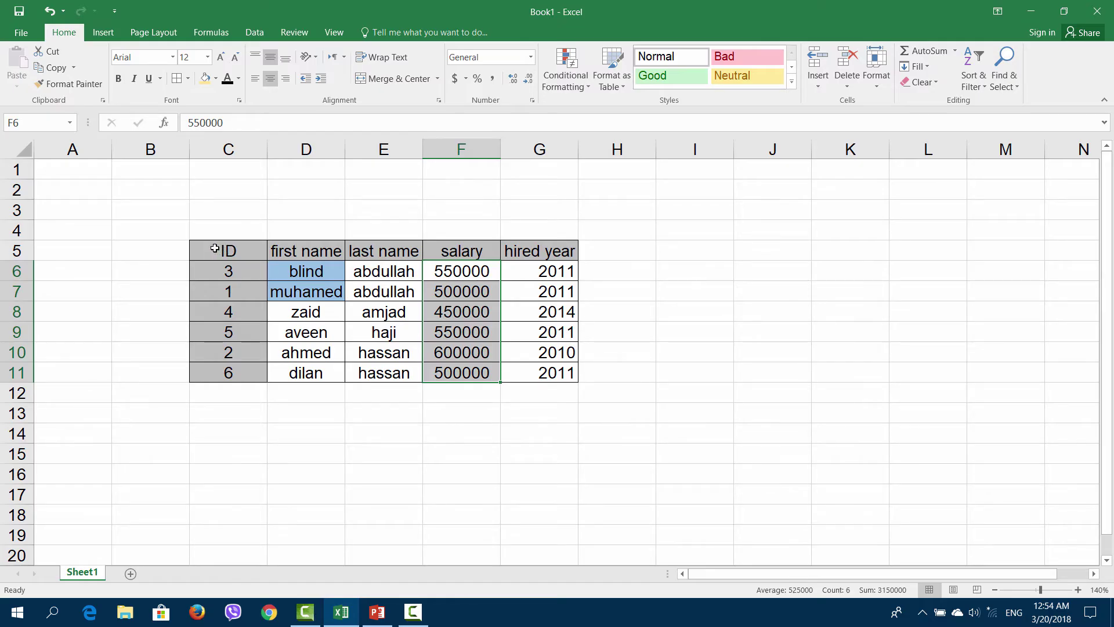
left_click(318, 250)
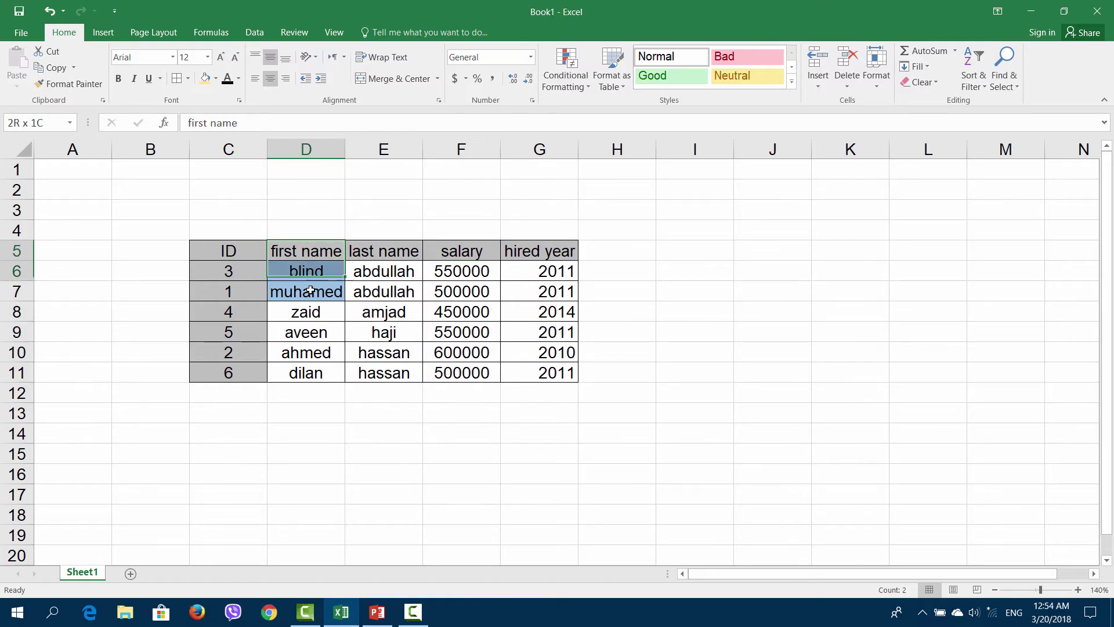
left_click_drag(311, 279, 307, 376)
- Start a whole-table sort and delete the existing salary and last name sort levels
right_click(319, 355)
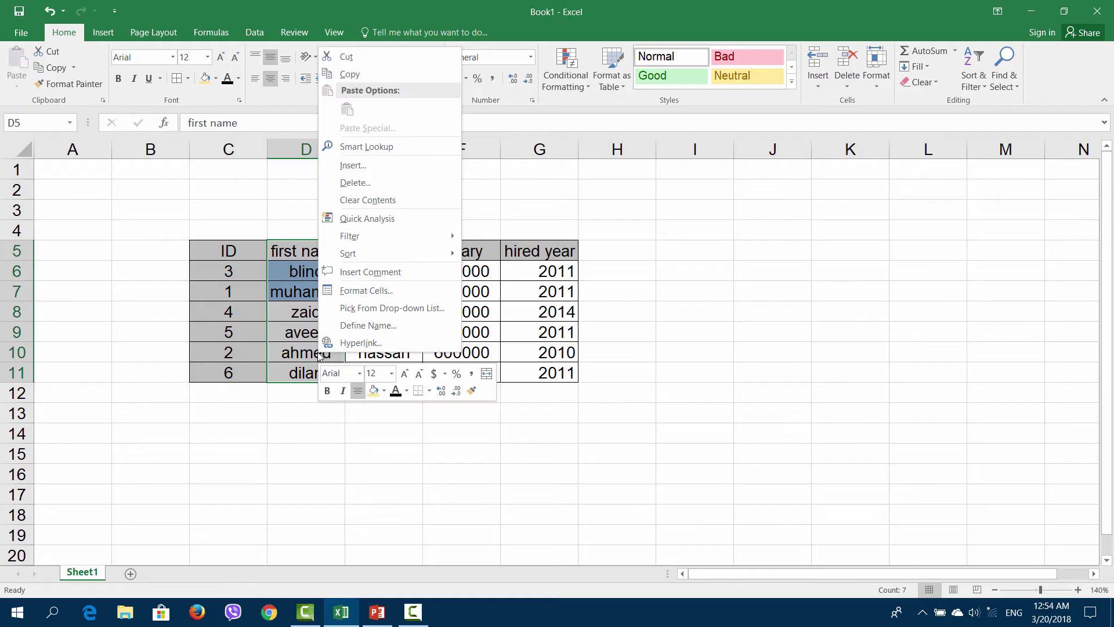
mouse_move(348, 253)
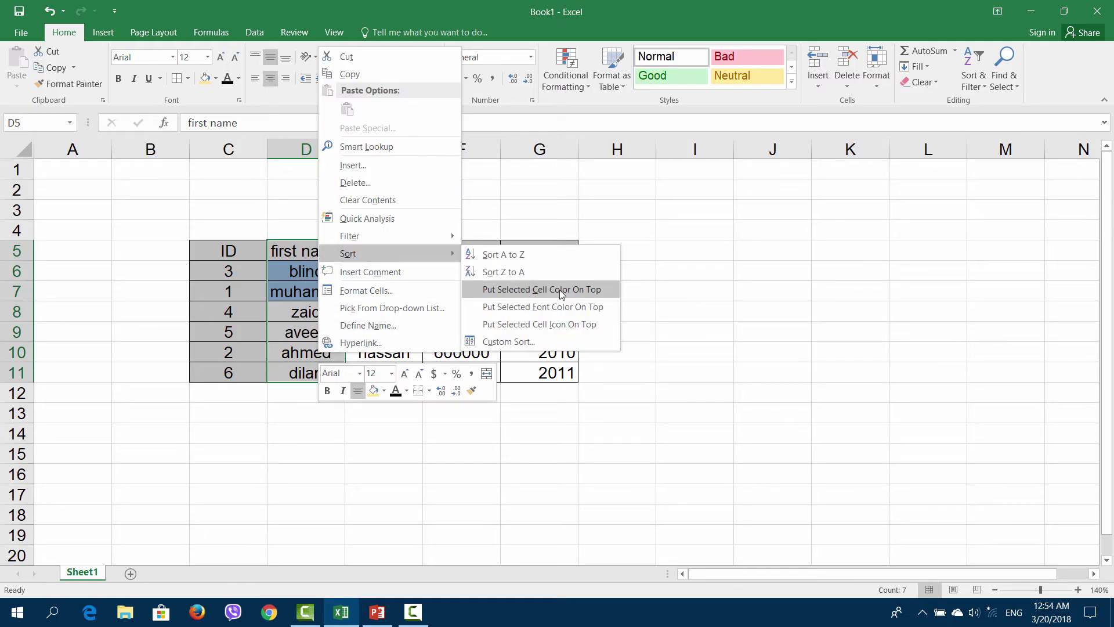
left_click(509, 341)
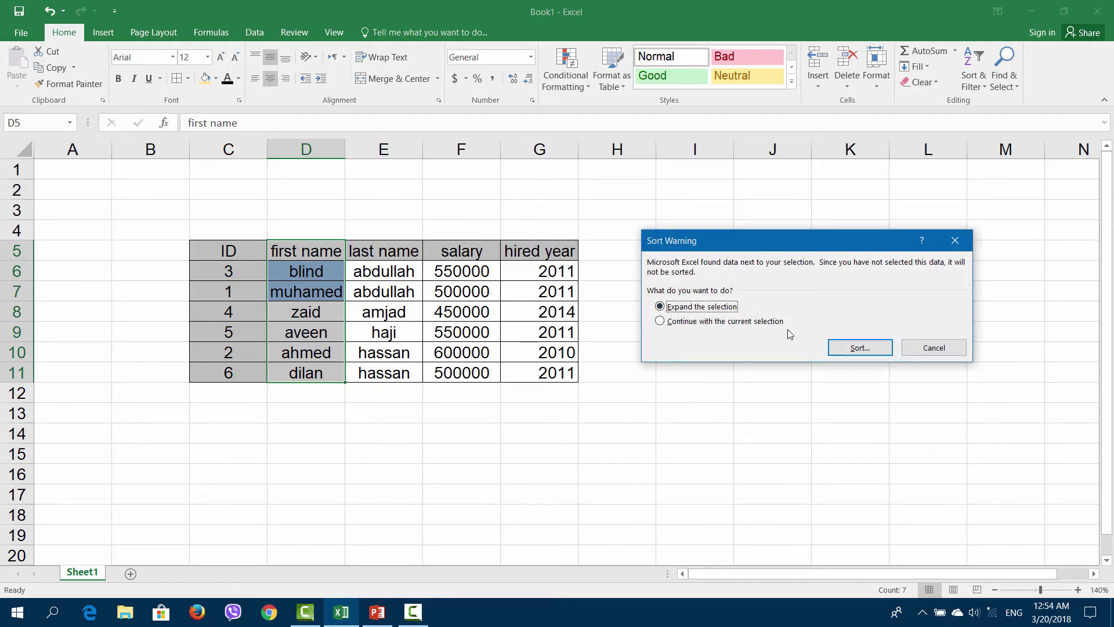
left_click(859, 347)
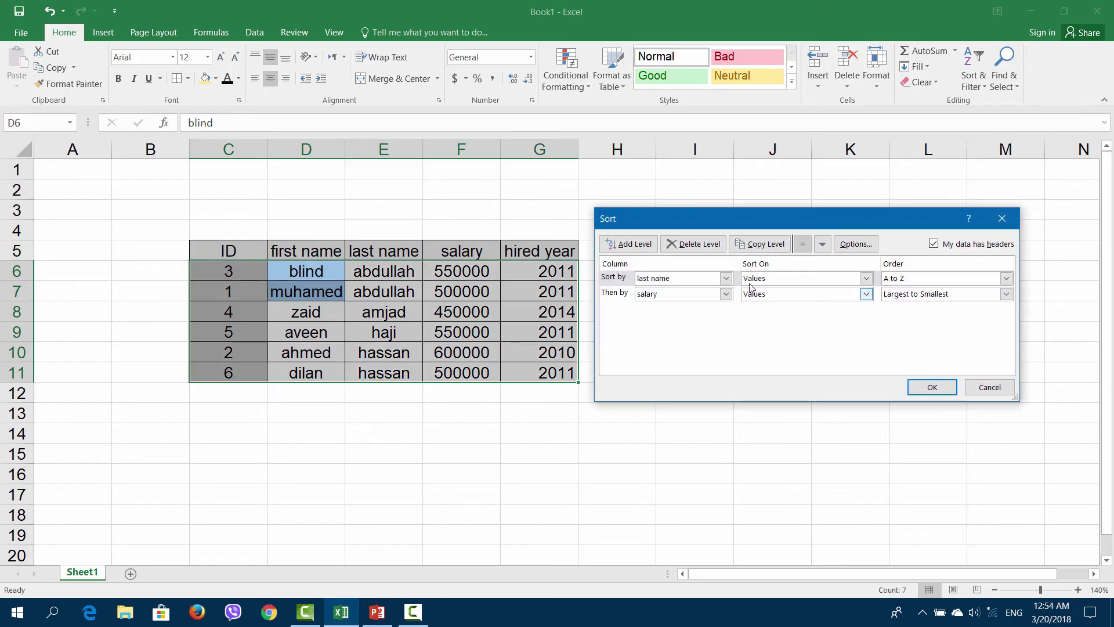
left_click(620, 292)
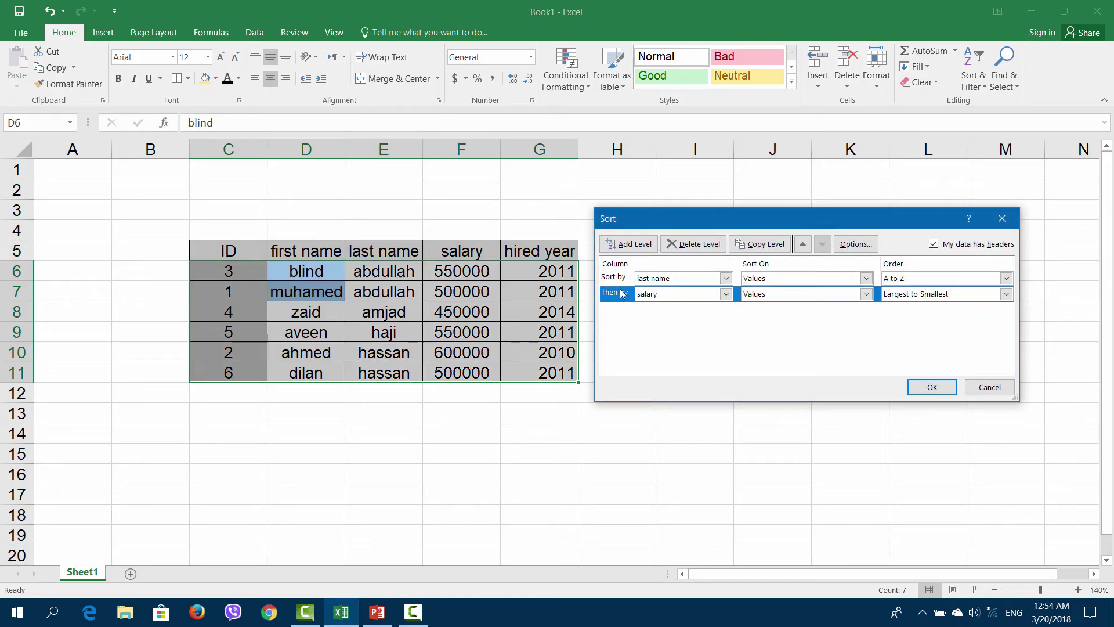
left_click(717, 248)
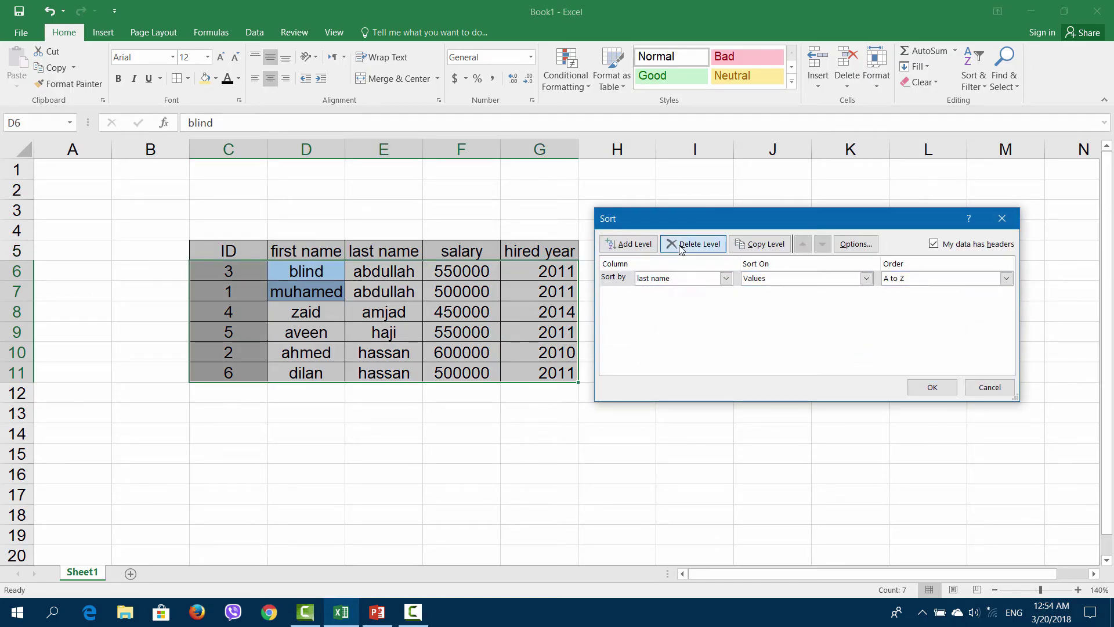
left_click(717, 247)
- Sort by first-name cell colour with the light blue fill on top
left_click(629, 245)
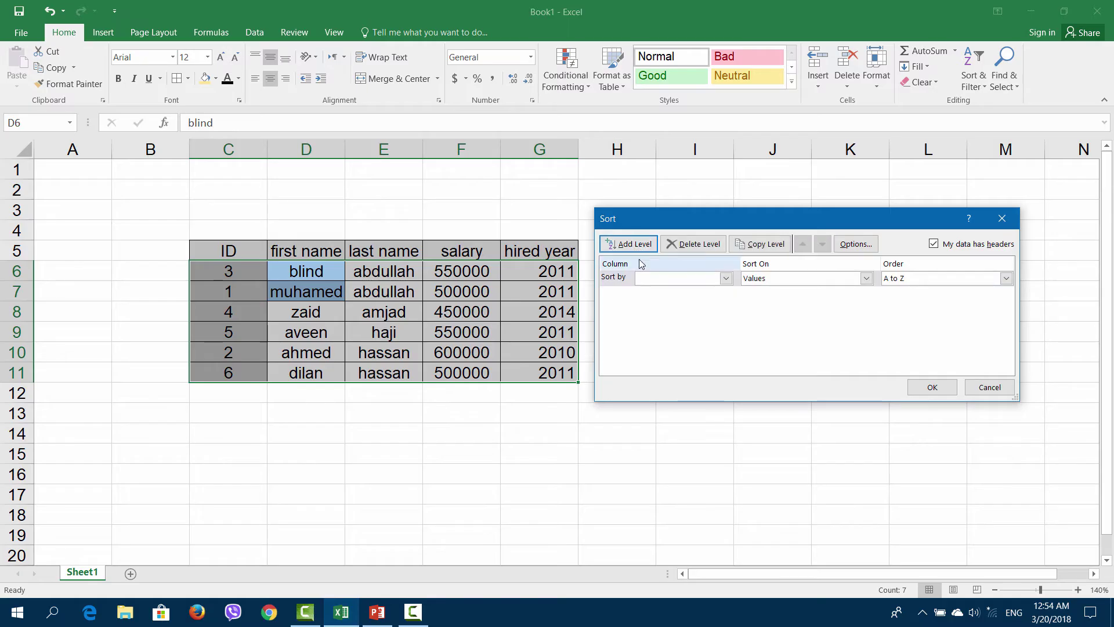
left_click(725, 279)
left_click(691, 306)
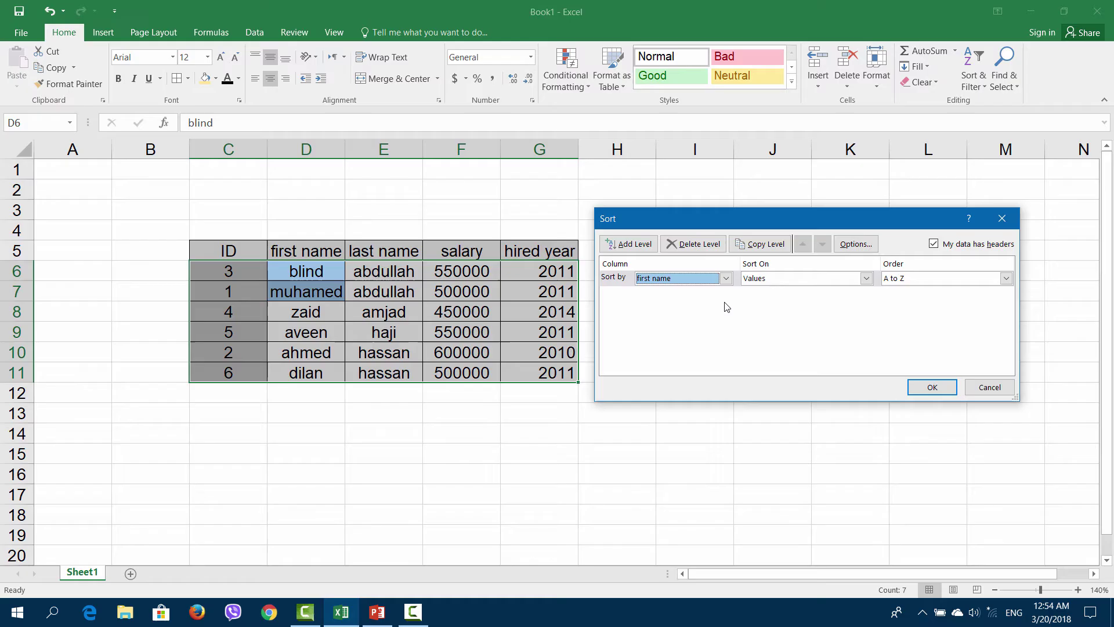
left_click(785, 278)
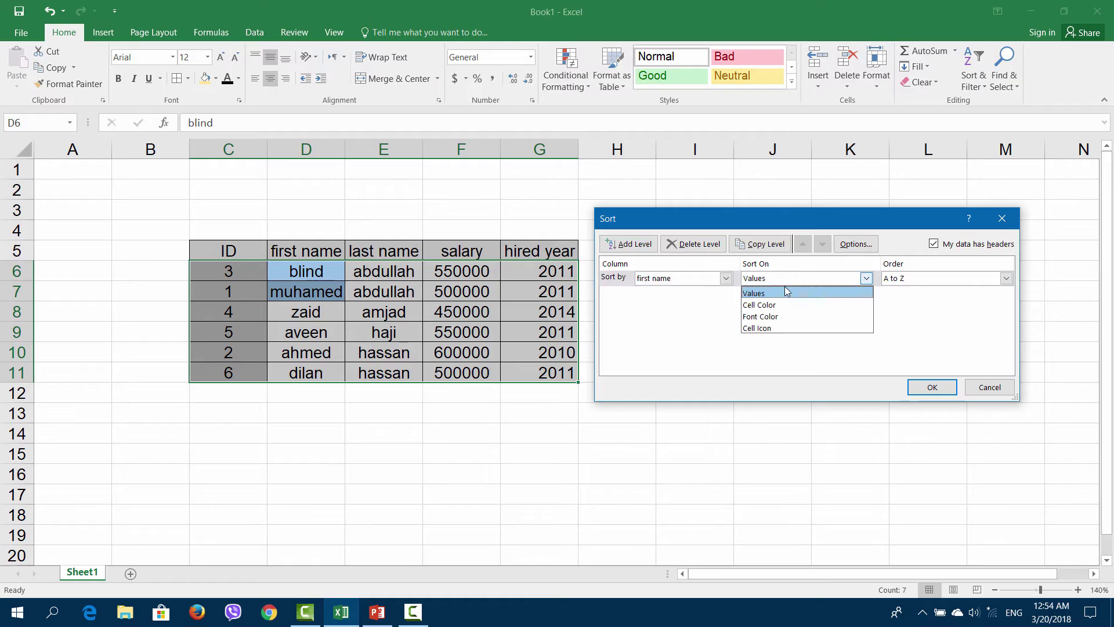
left_click(762, 306)
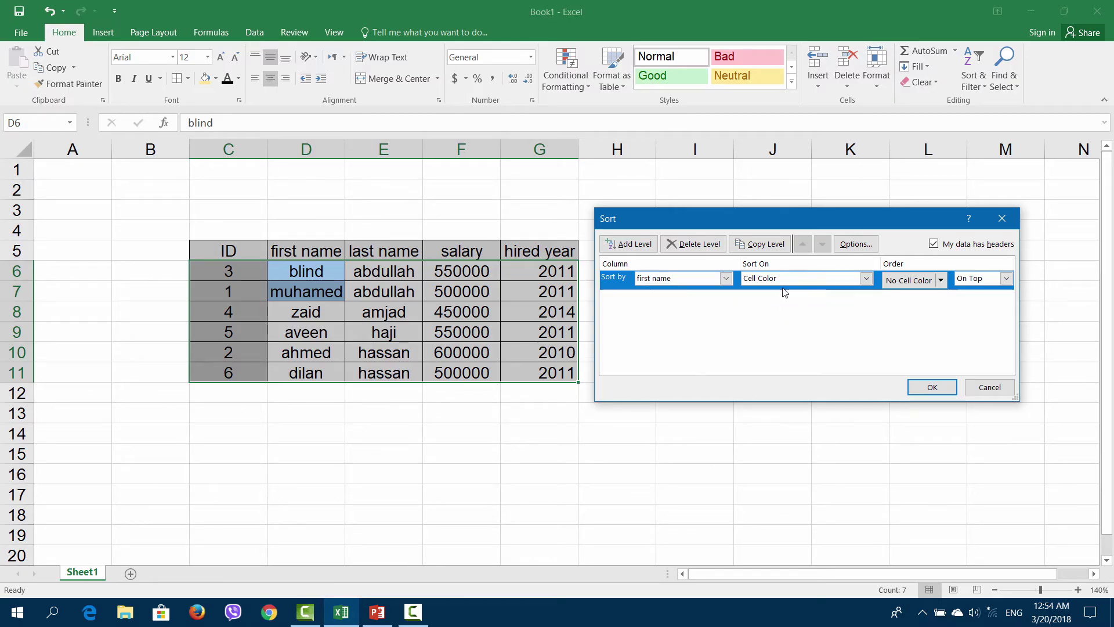
left_click(941, 281)
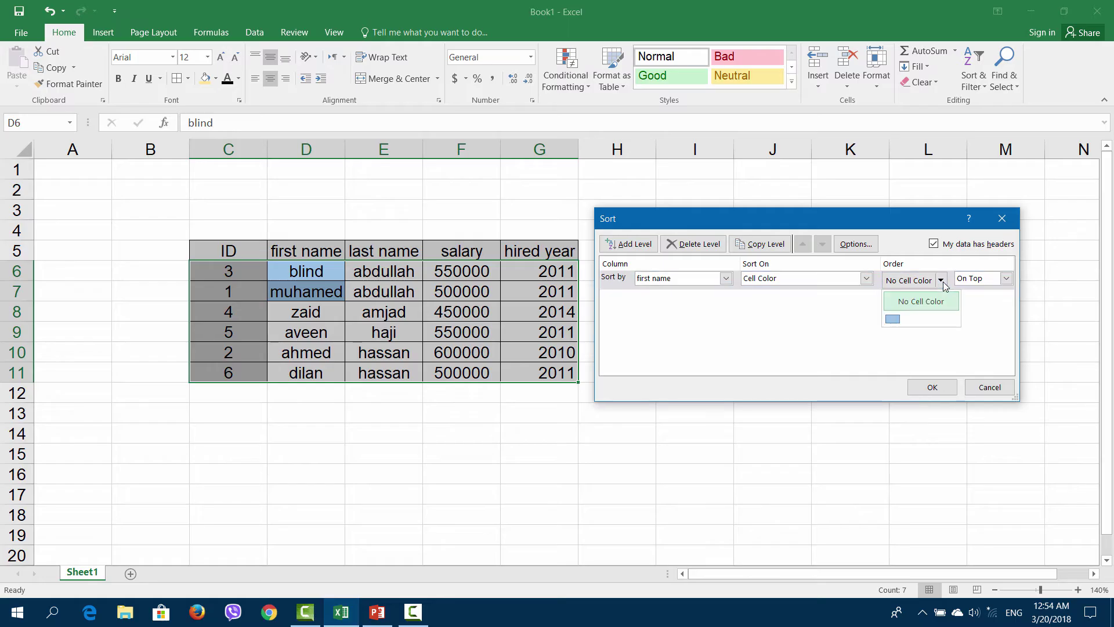
left_click(892, 320)
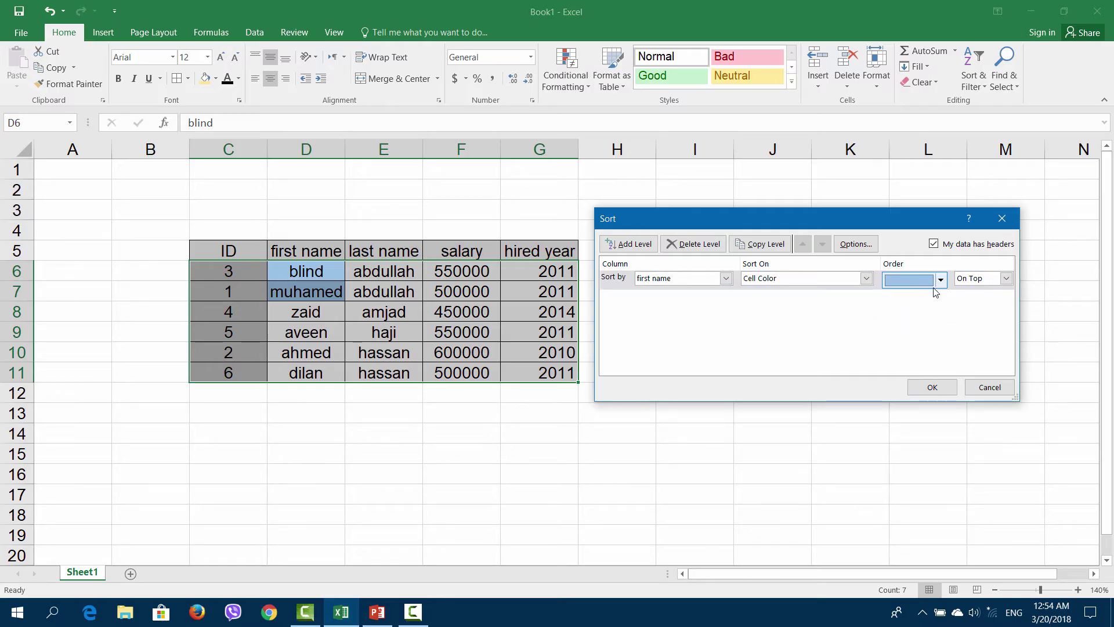
left_click(928, 387)
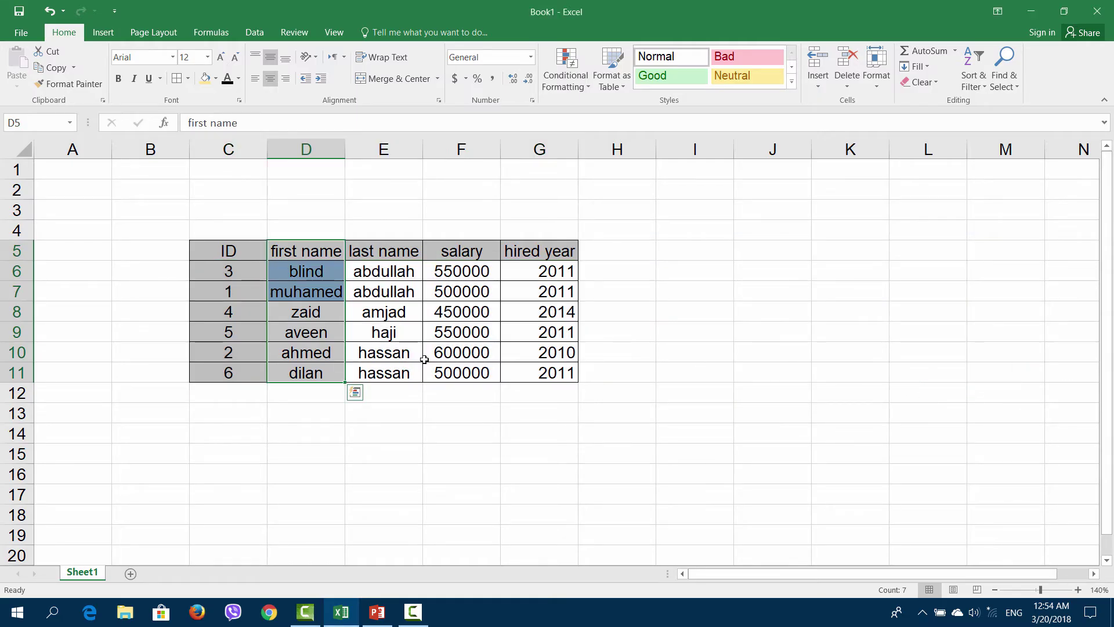
left_click_drag(306, 271, 305, 291)
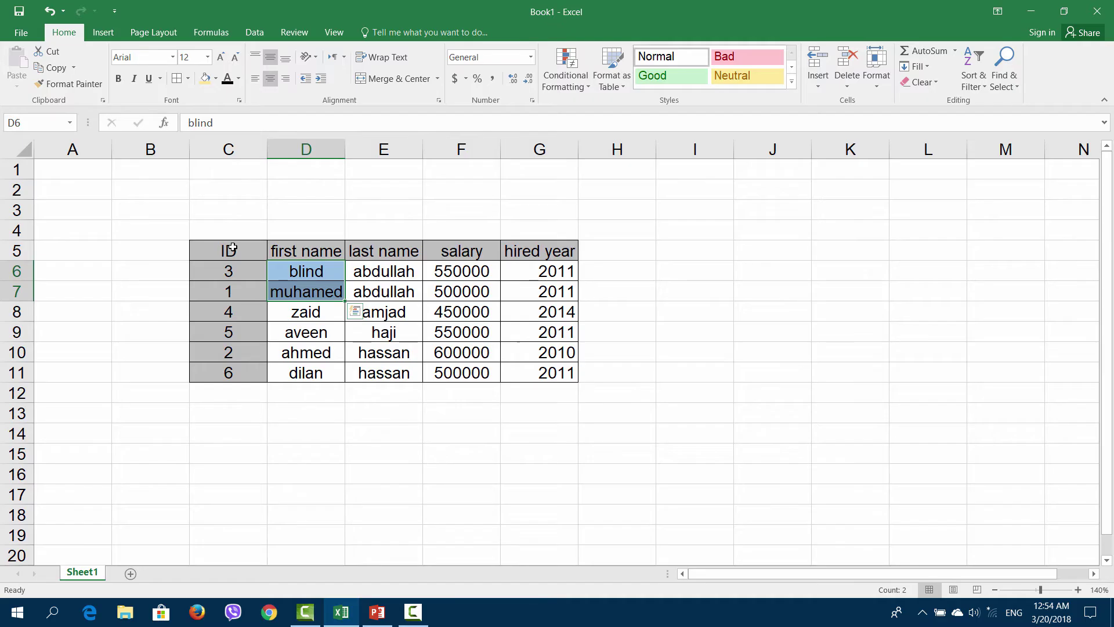
- Re-sort C5:G11 with light blue first names On Bottom, giving ID order 4, 5, 2, 6, 3, 1
left_click_drag(239, 250, 557, 372)
right_click(545, 368)
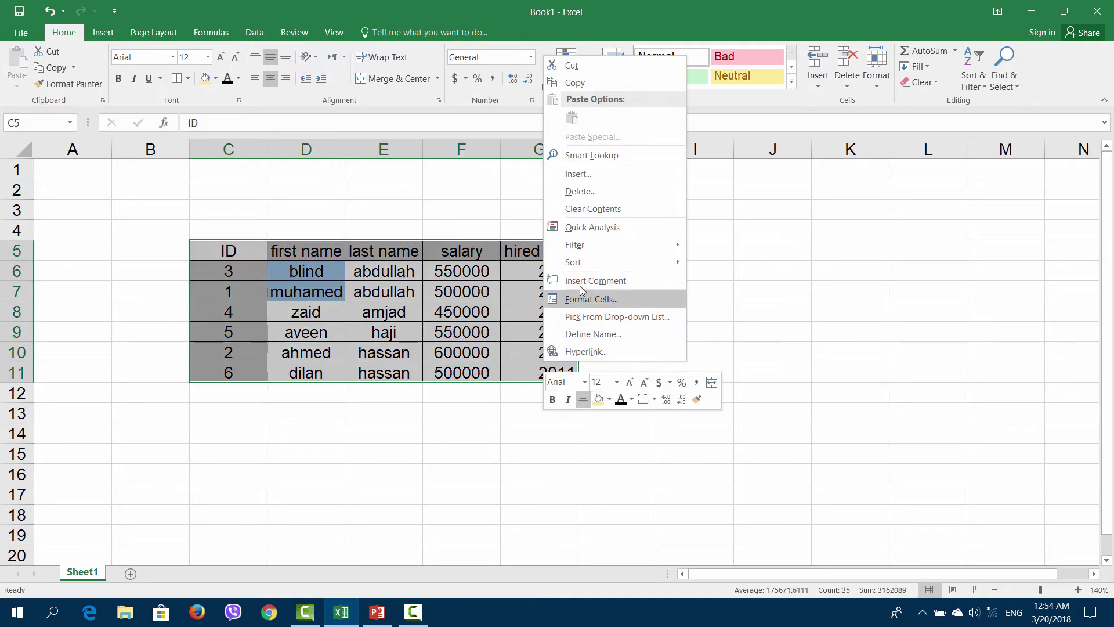
mouse_move(614, 262)
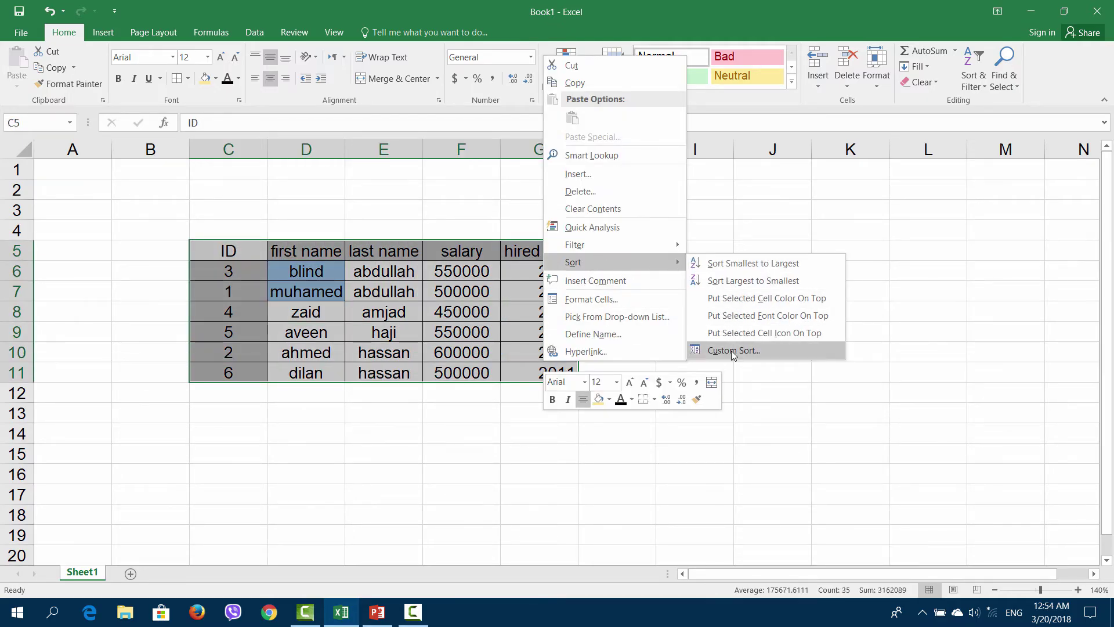
left_click(731, 350)
left_click(1005, 279)
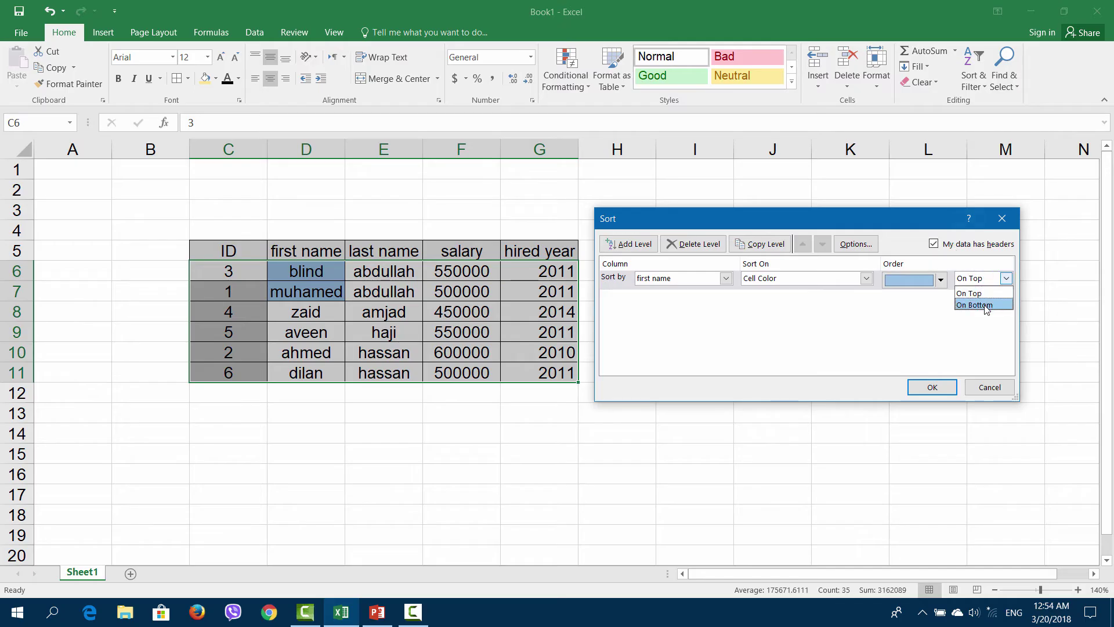
left_click(984, 303)
left_click(932, 387)
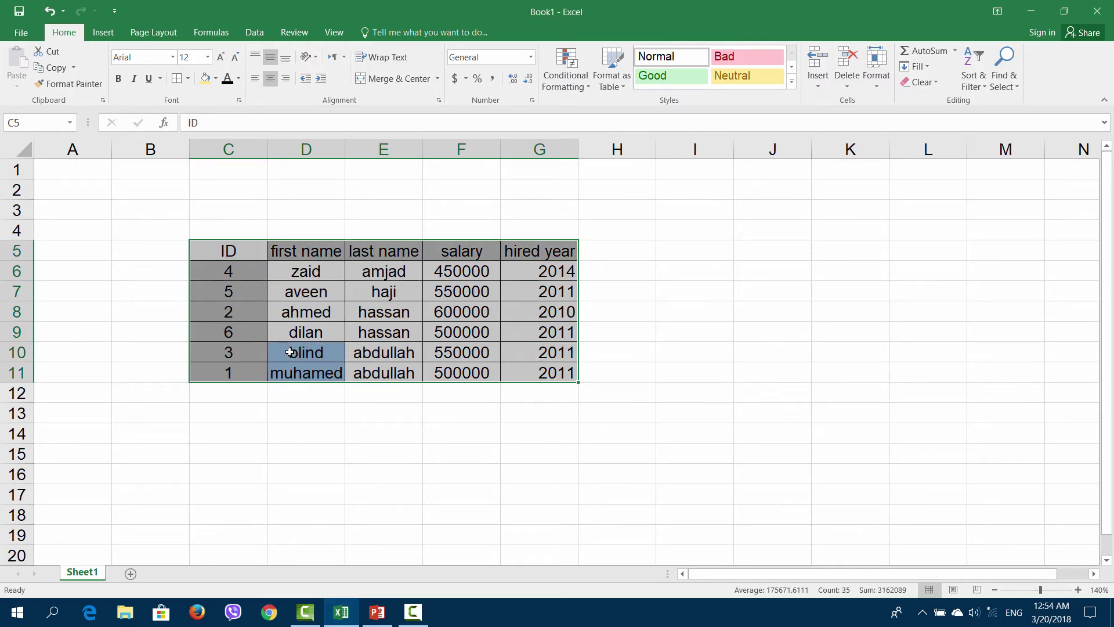
left_click(230, 257)
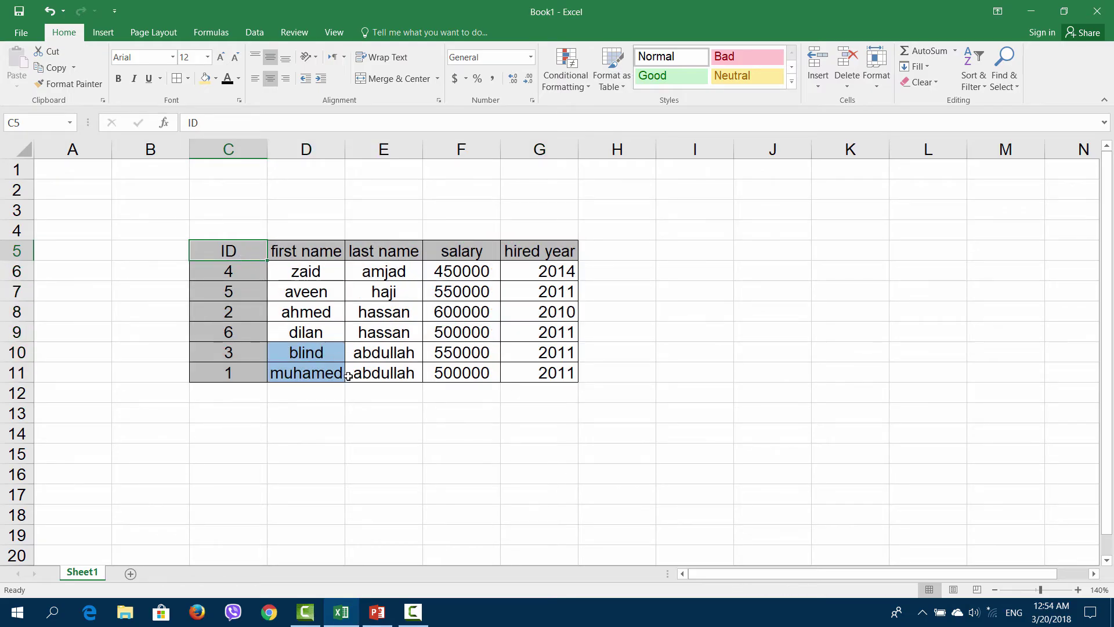
left_click(359, 457)
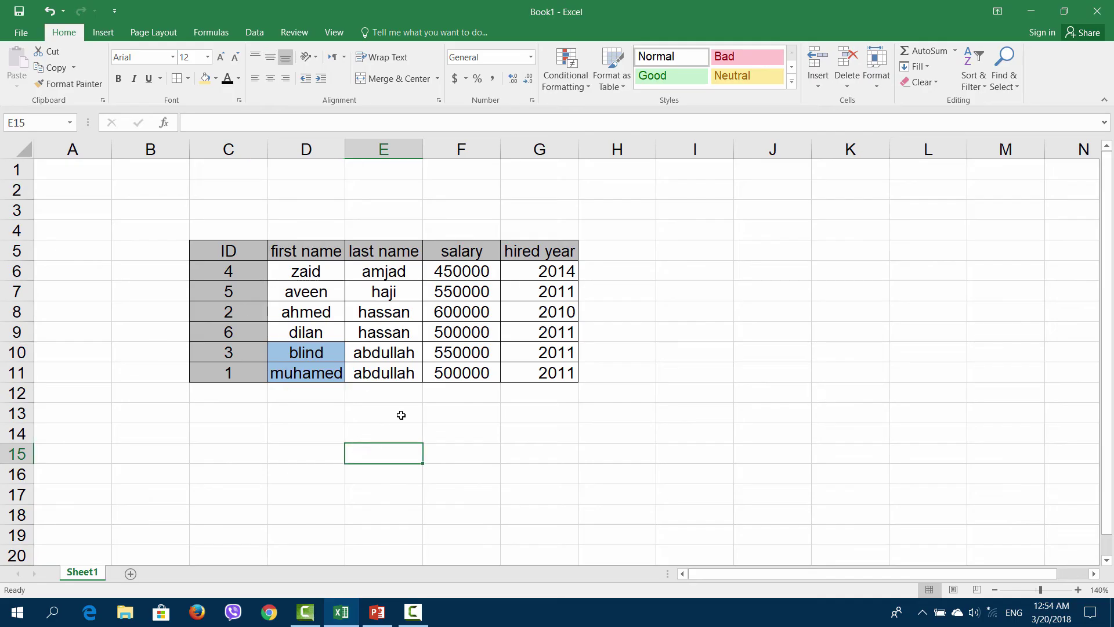
- Open the Find dialog with Ctrl+F and move it clear of the table
left_click(661, 287)
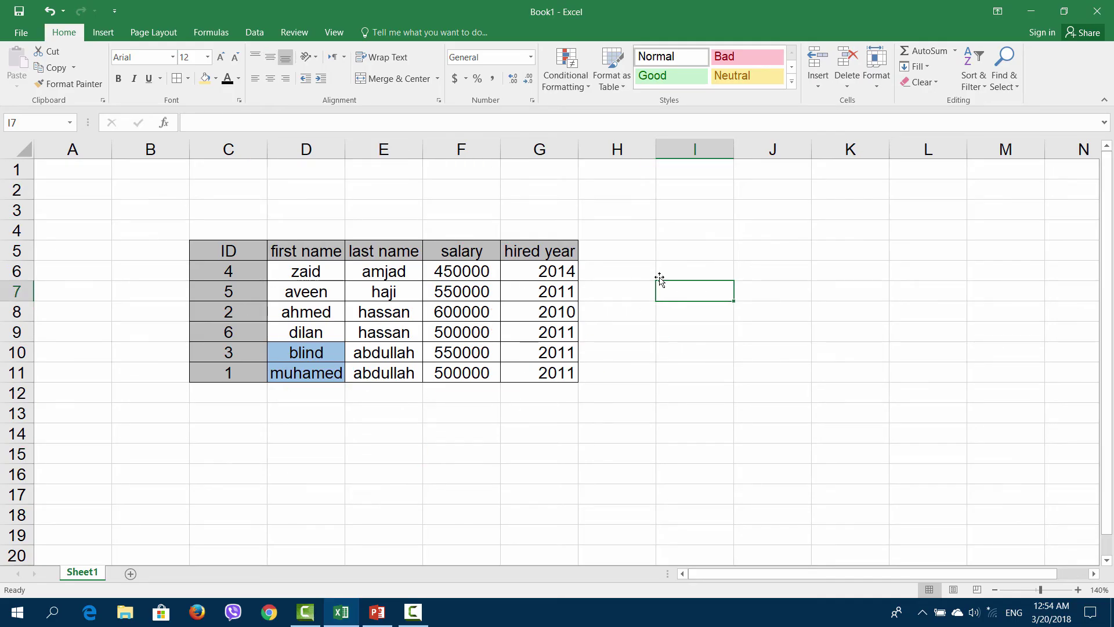
left_click(1008, 85)
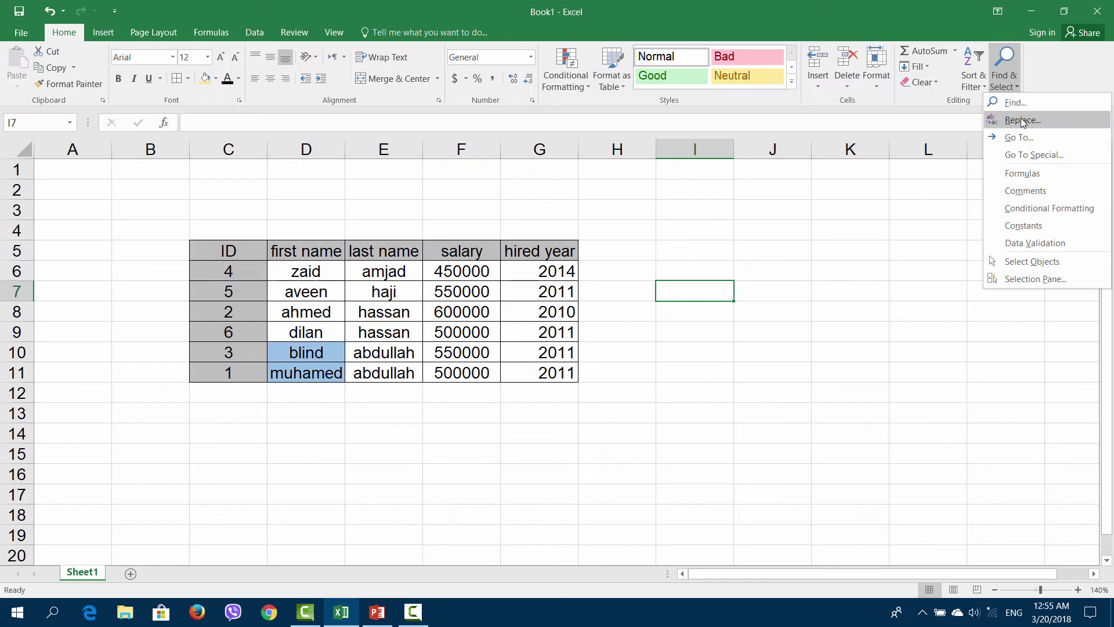
left_click(673, 306)
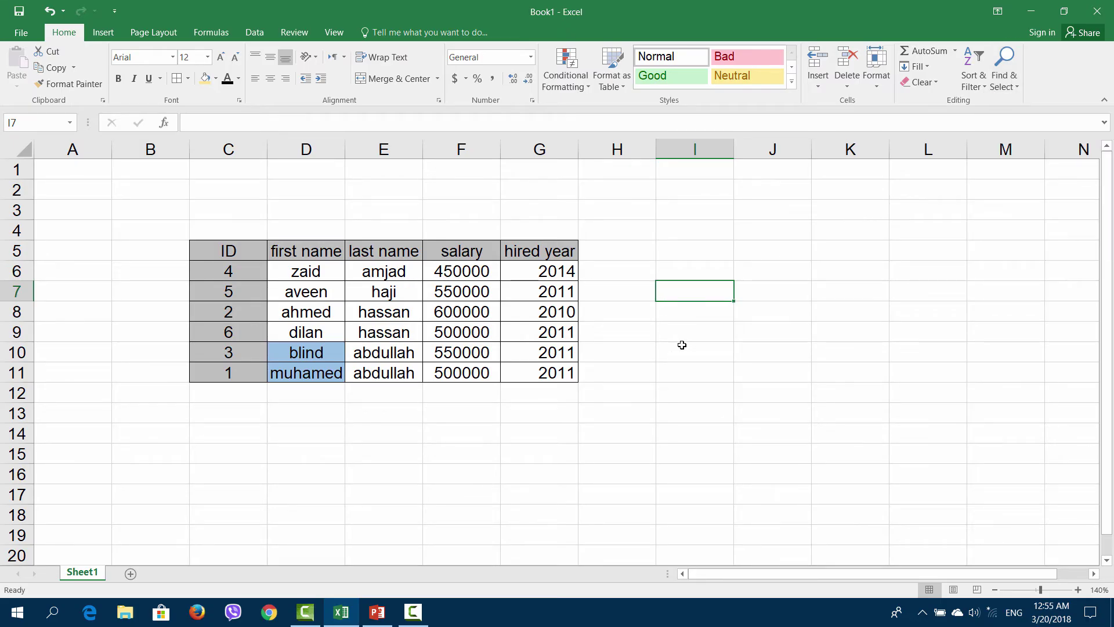
key("ctrl+f")
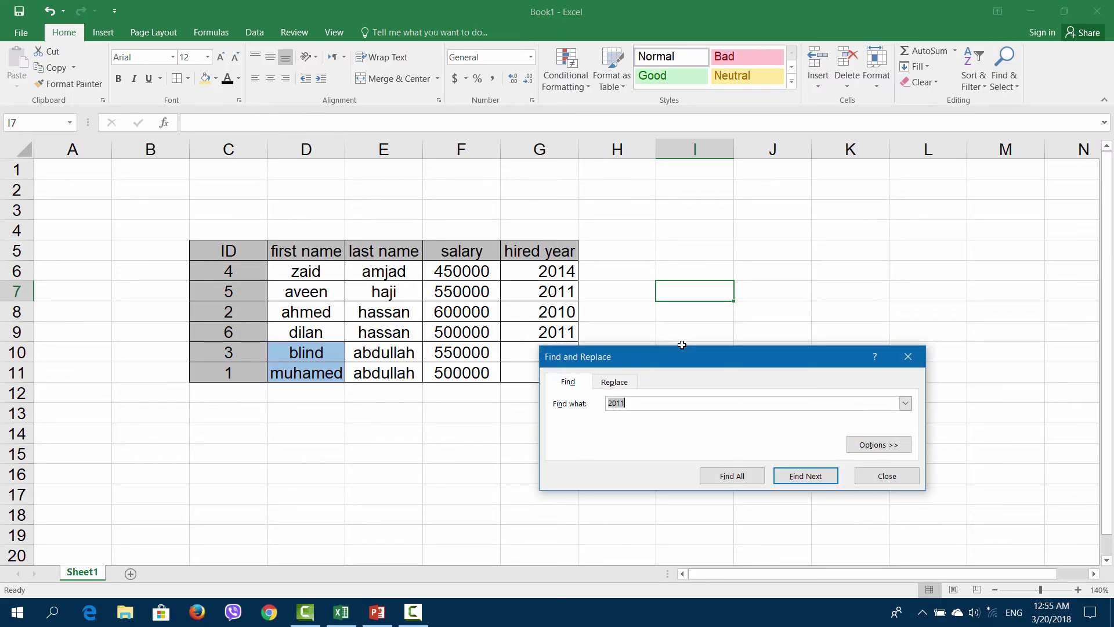
left_click_drag(684, 361, 778, 315)
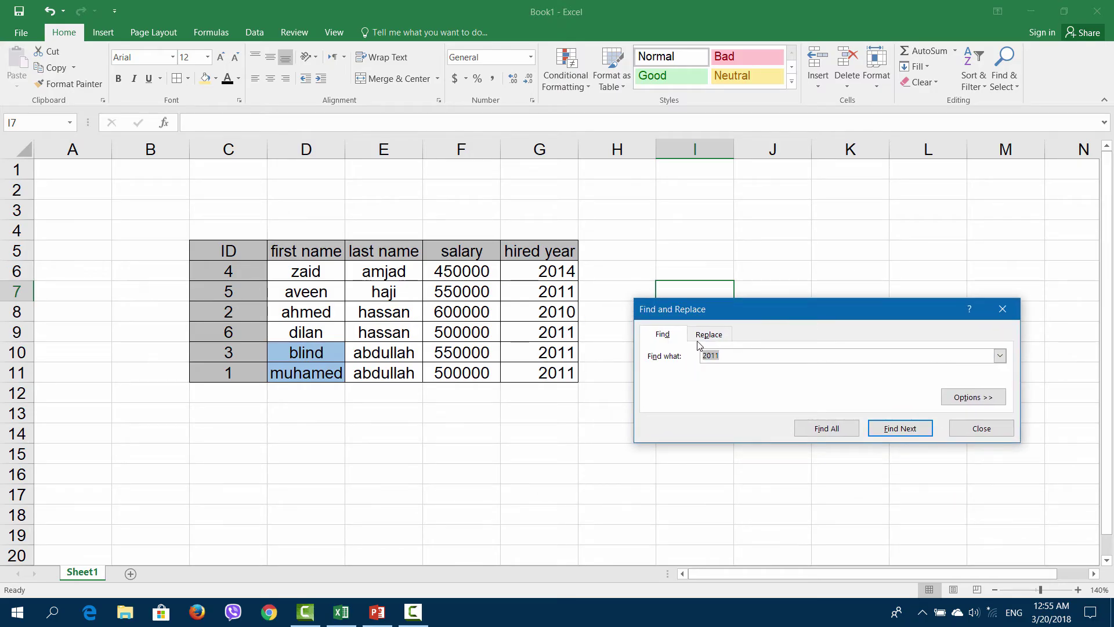
left_click_drag(715, 314, 728, 346)
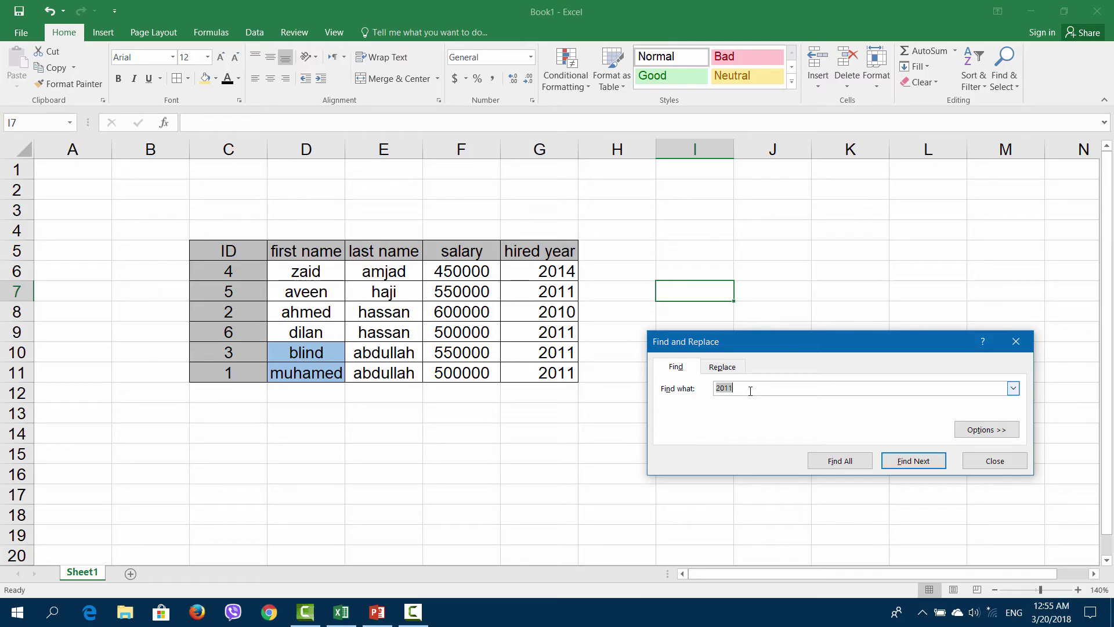
- Search for 'hassan', step through both last-name matches, and switch to Replace
type("hassan")
left_click(902, 467)
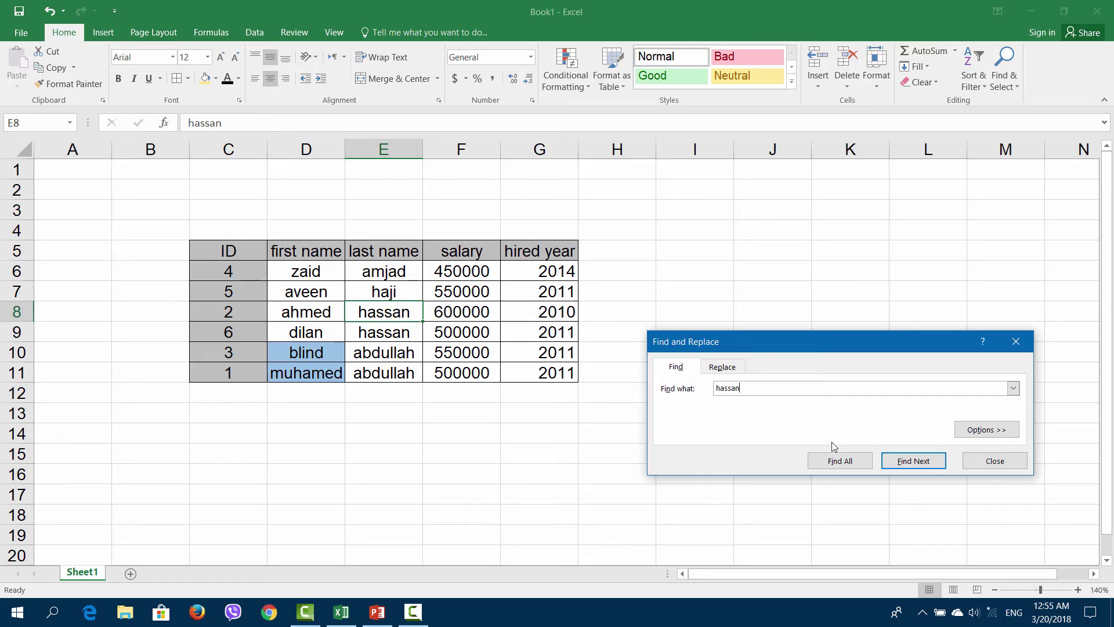
left_click(900, 465)
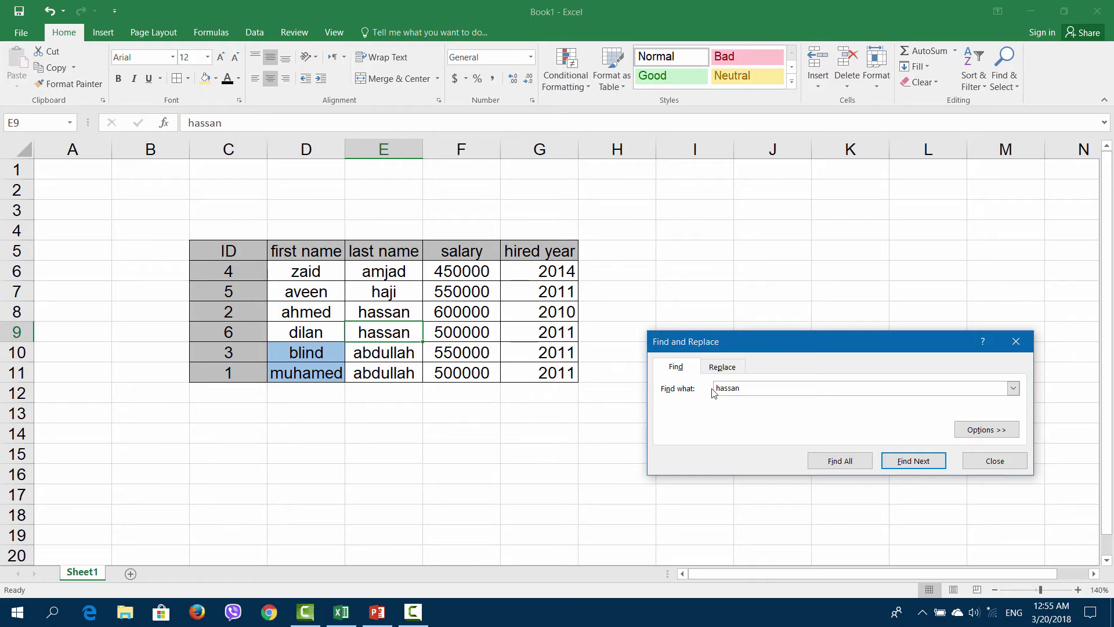
left_click(722, 367)
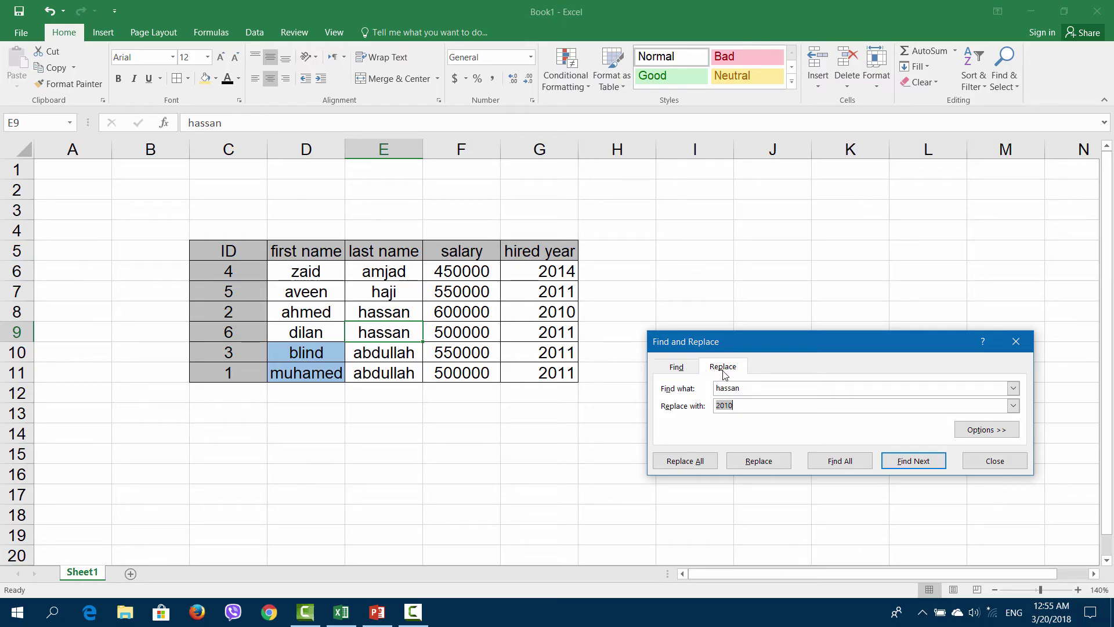
- Change the search value to 2011 and step through the 2011 hired-year matches
left_click_drag(756, 390, 711, 390)
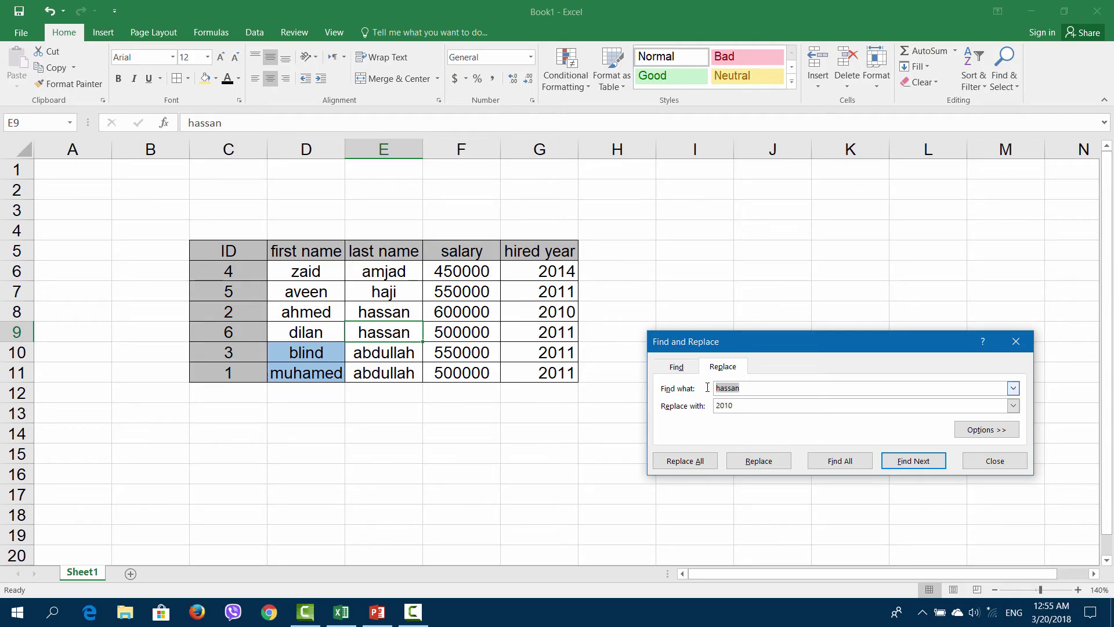
type("2011")
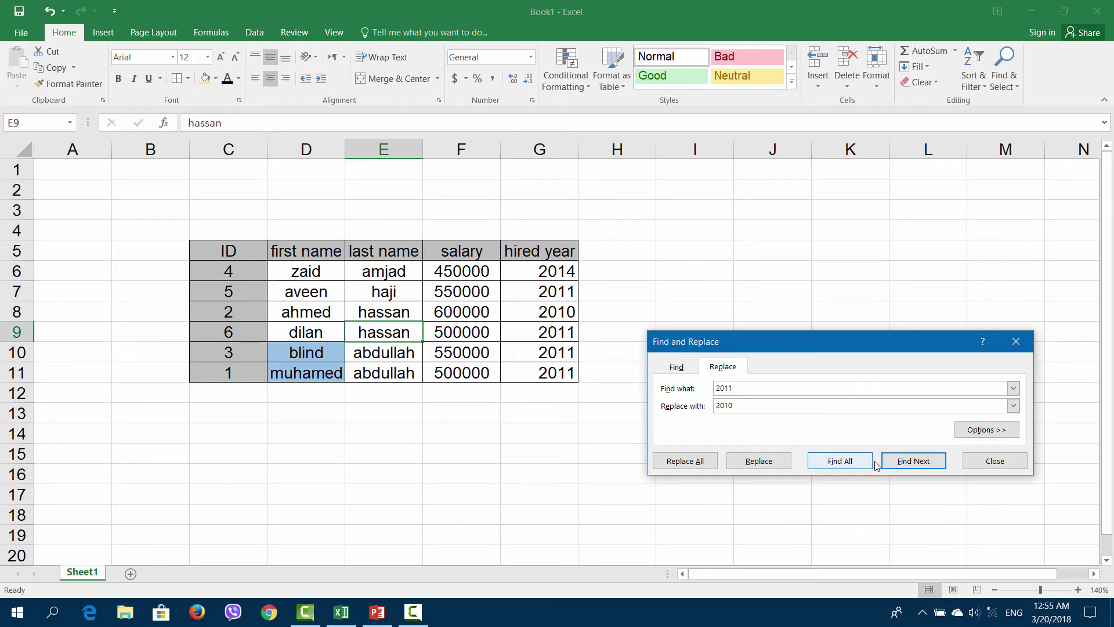
left_click(901, 467)
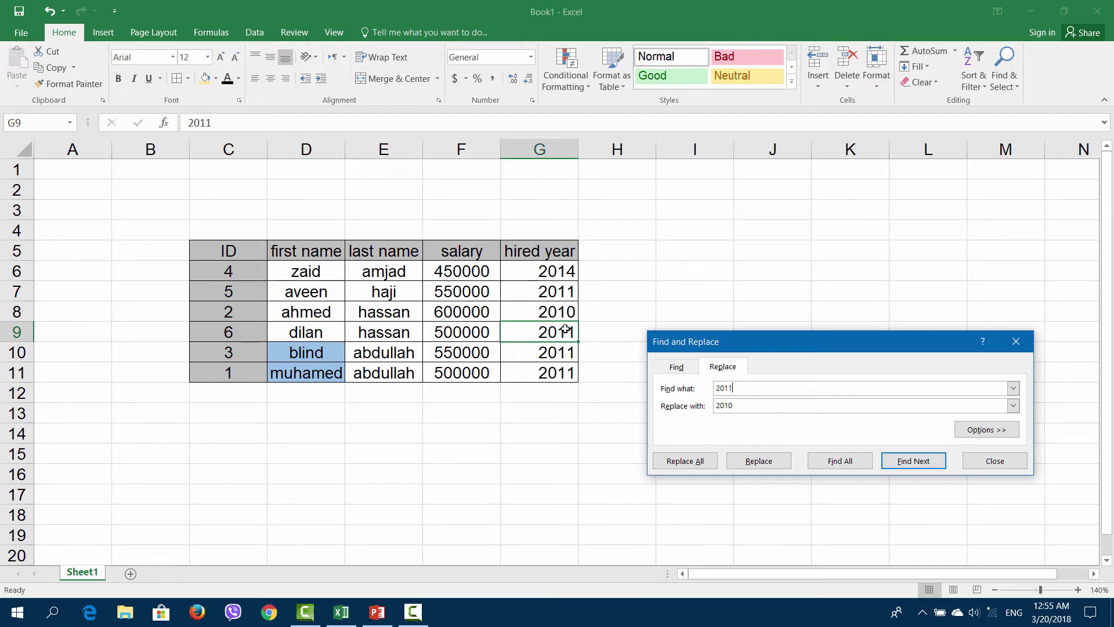
left_click(900, 461)
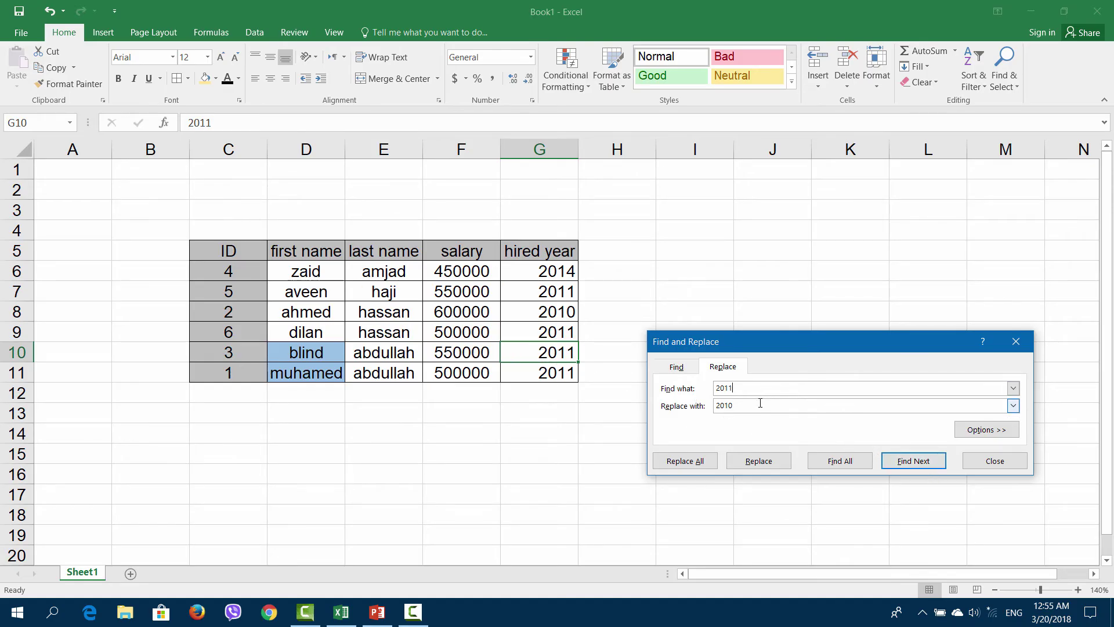
- Set the replacement to 2009, replace G11's 2011, then Replace All for 3 replacements
double_click(719, 405)
left_click(738, 406)
key("shift+Tab")
left_click_drag(748, 405, 713, 405)
type("200")
left_click(919, 467)
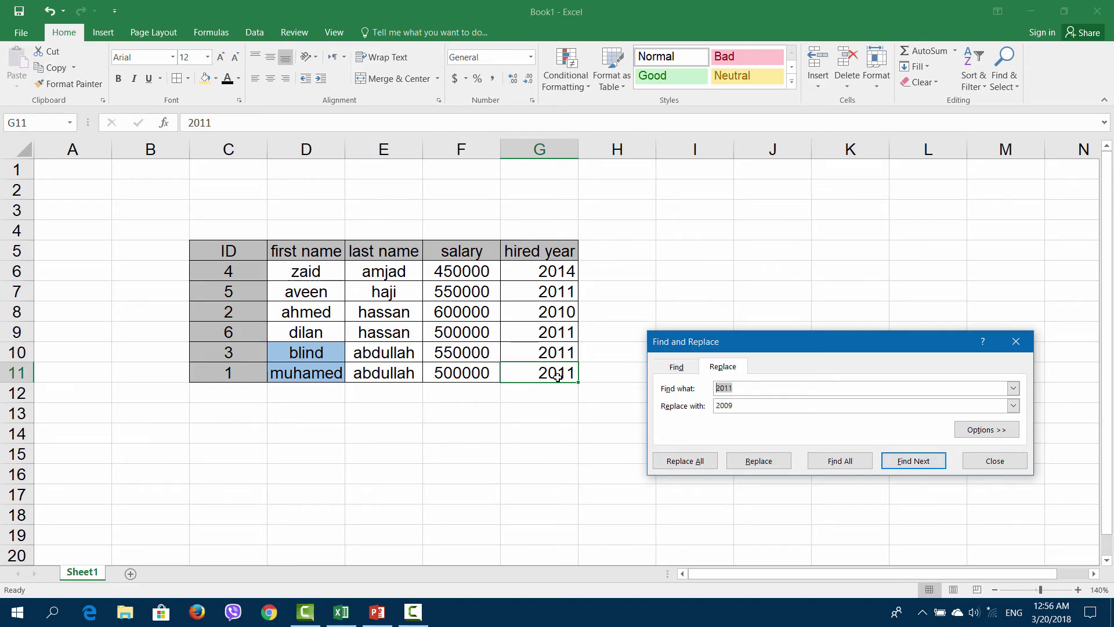
left_click(769, 463)
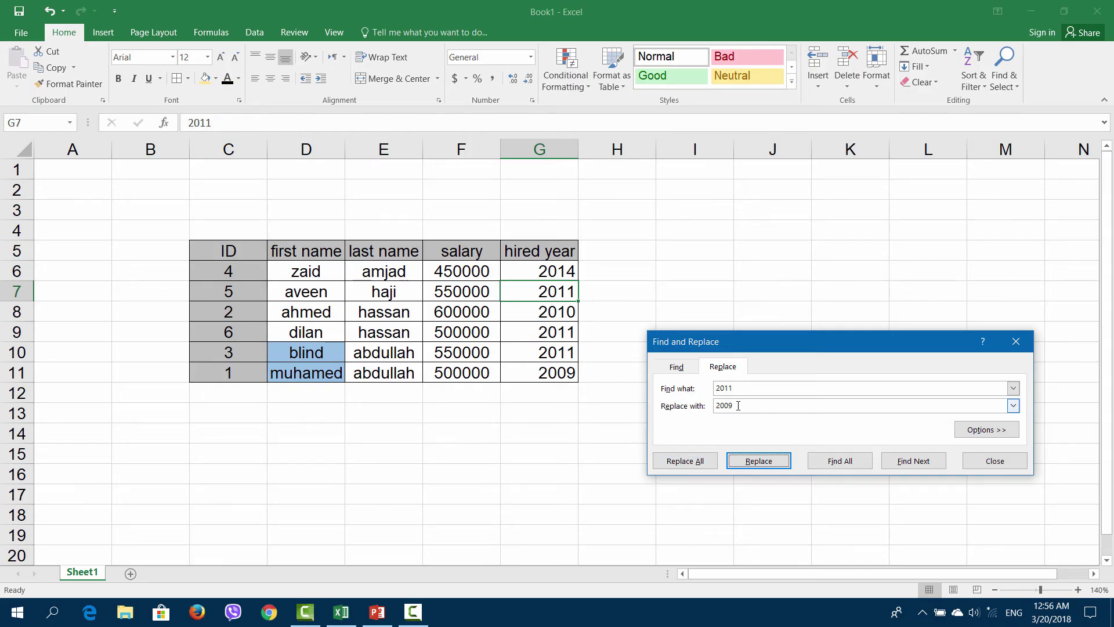
left_click_drag(739, 390, 721, 388)
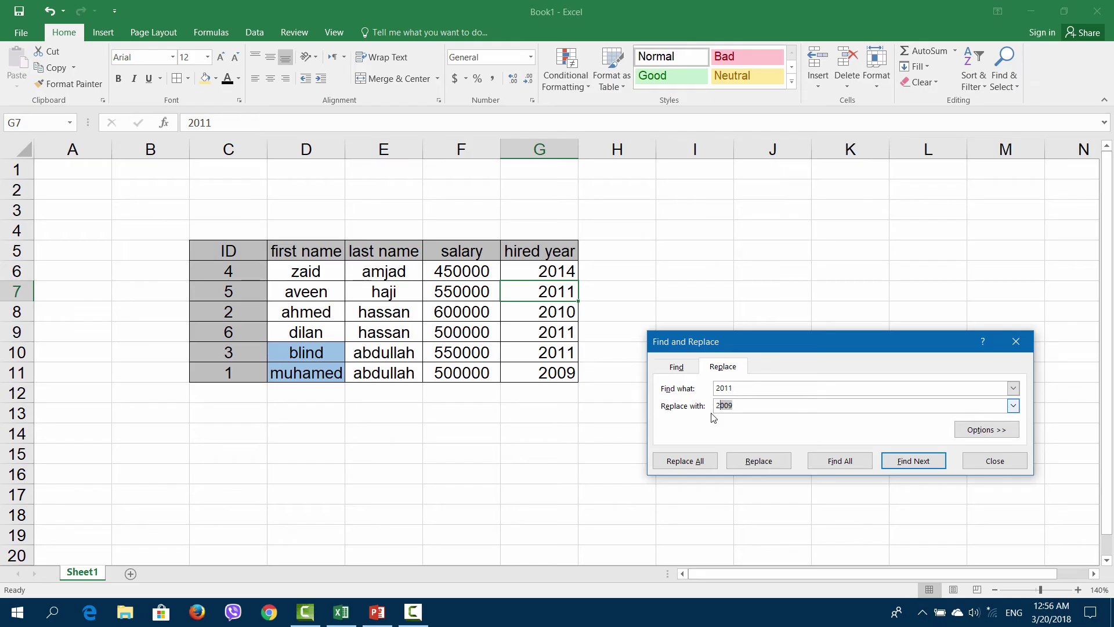
left_click(701, 465)
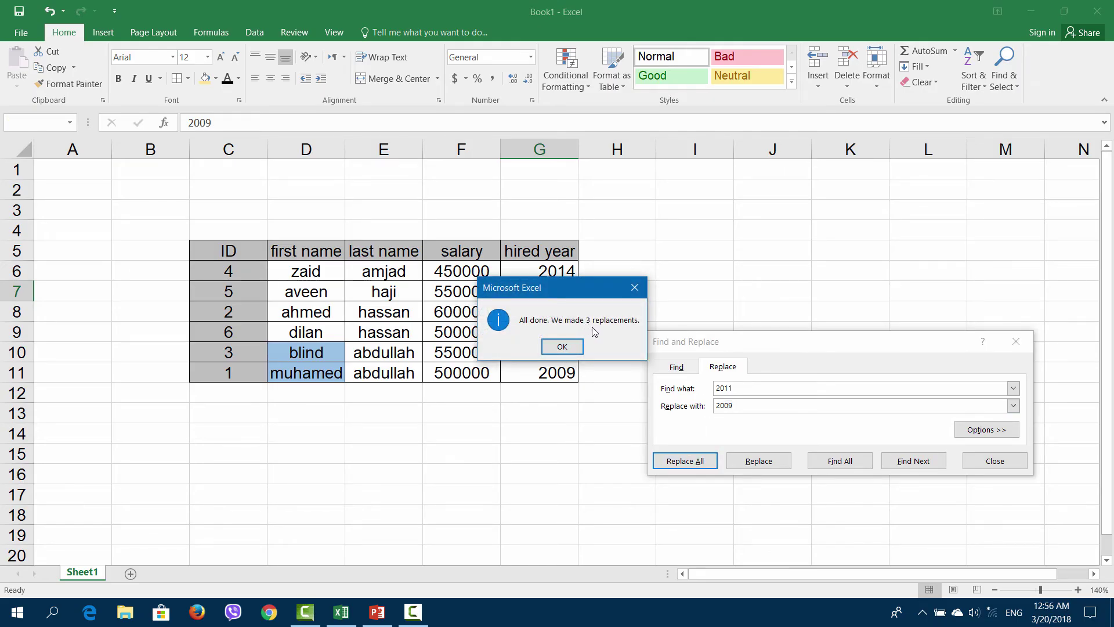
- Dismiss the replacement-count message, close Find and Replace, and select cell K5
left_click(563, 347)
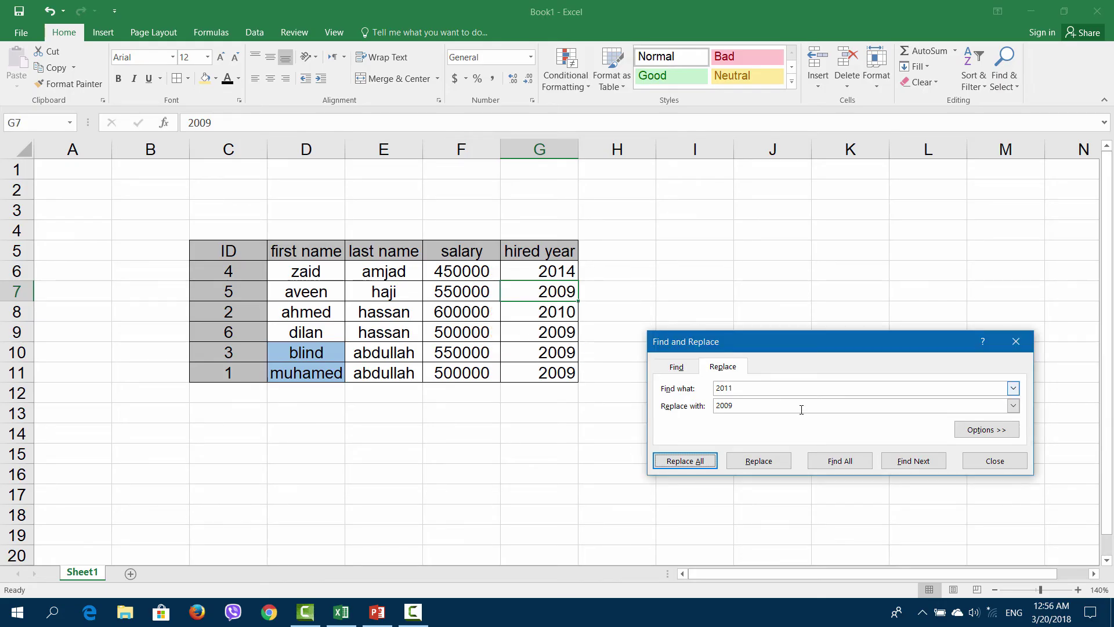
left_click(981, 464)
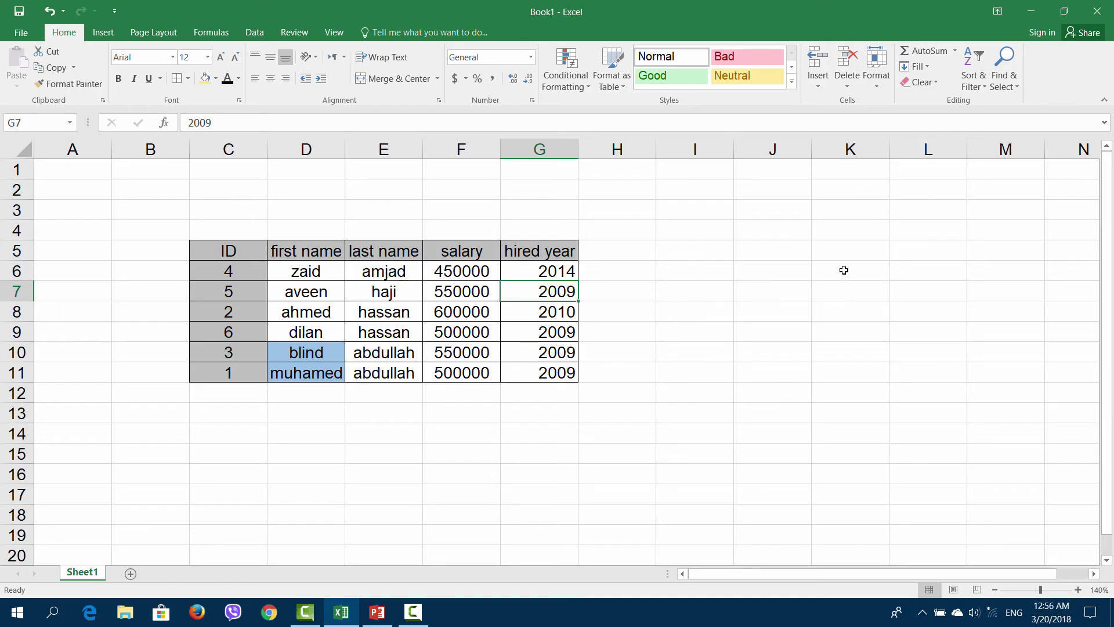
left_click(860, 246)
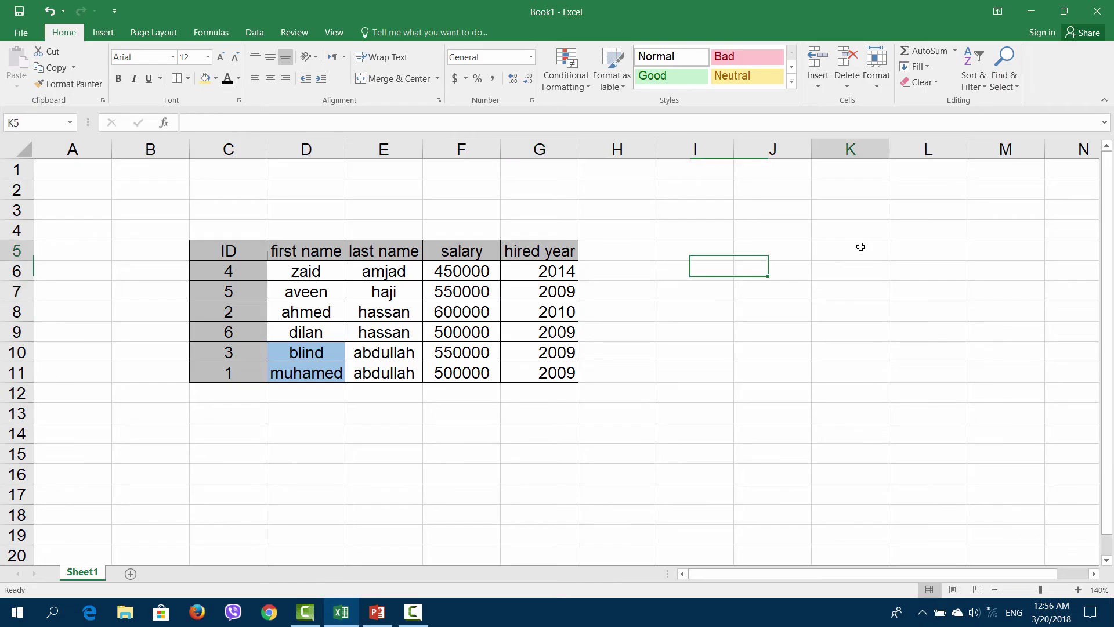
- Enter 1 and 2 in K5:K6, autofill the series down to K11, then undo it
type("1")
key("Return")
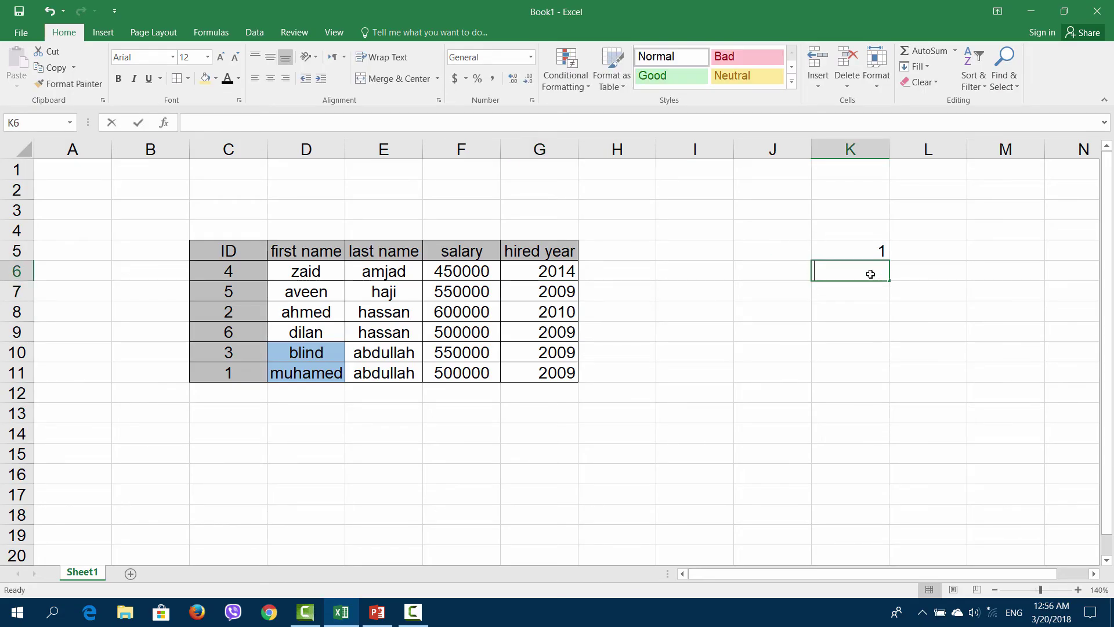
type("1")
left_click(853, 249)
left_click(864, 274)
key("BackSpace")
type("2")
left_click(830, 317)
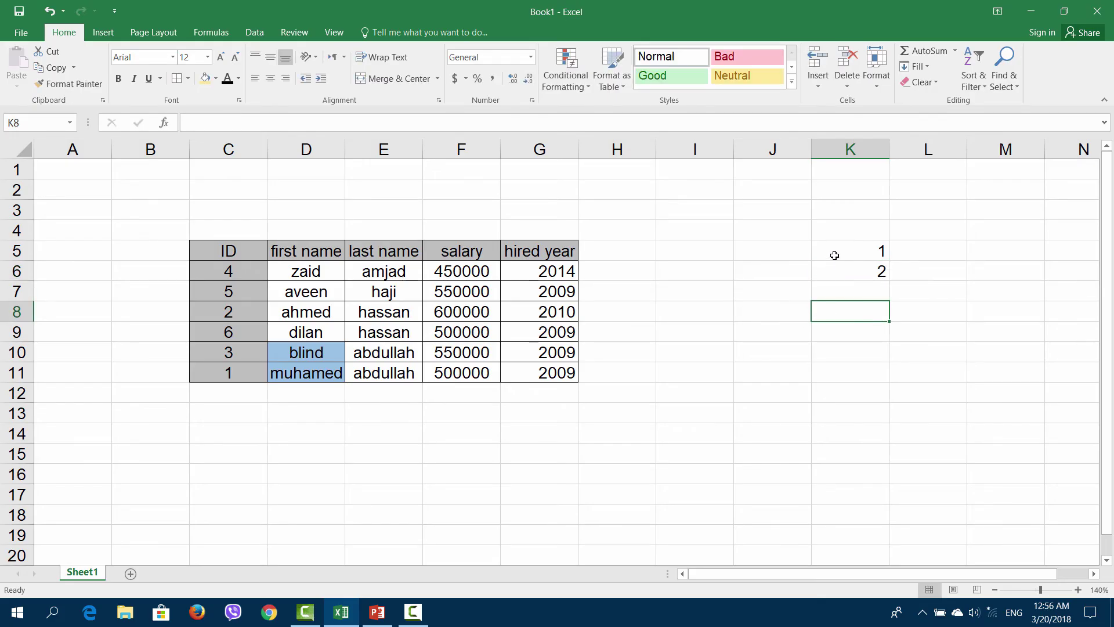
left_click_drag(833, 253, 859, 273)
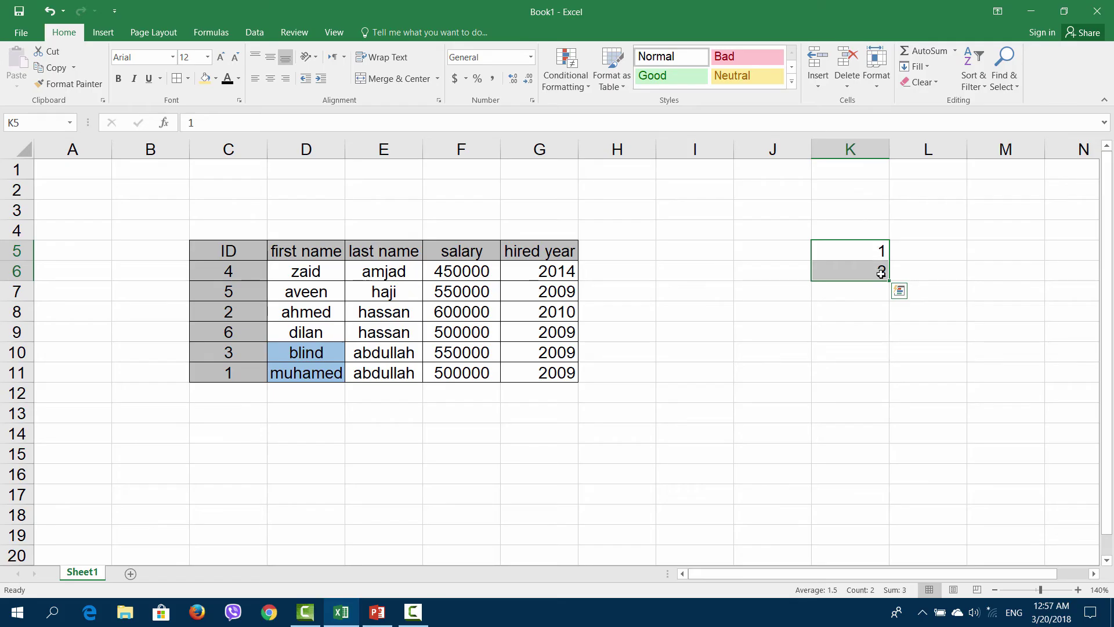
left_click_drag(890, 282, 884, 376)
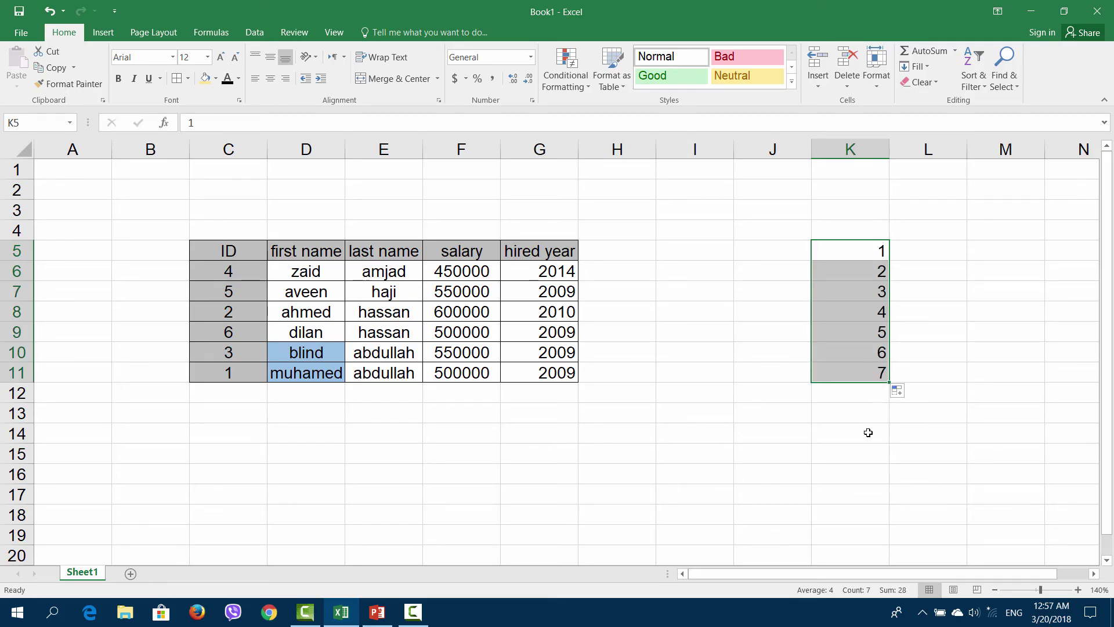
key("ctrl+z")
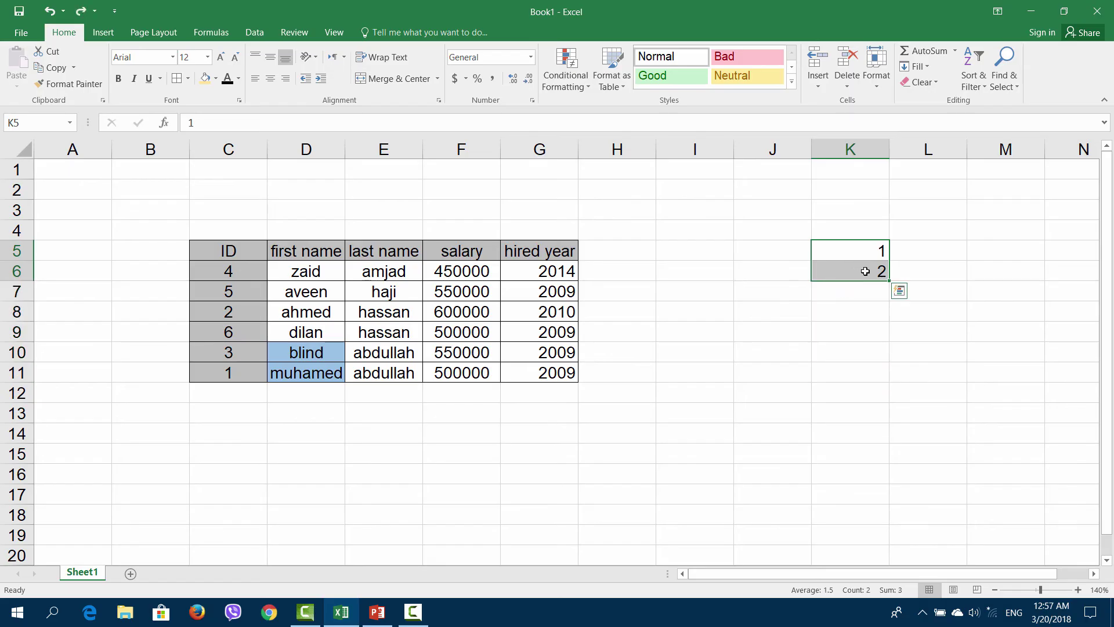
- Delete the 2 from K6 and enter 'jan' in J5
left_click(865, 271)
key("Delete")
left_click(860, 250)
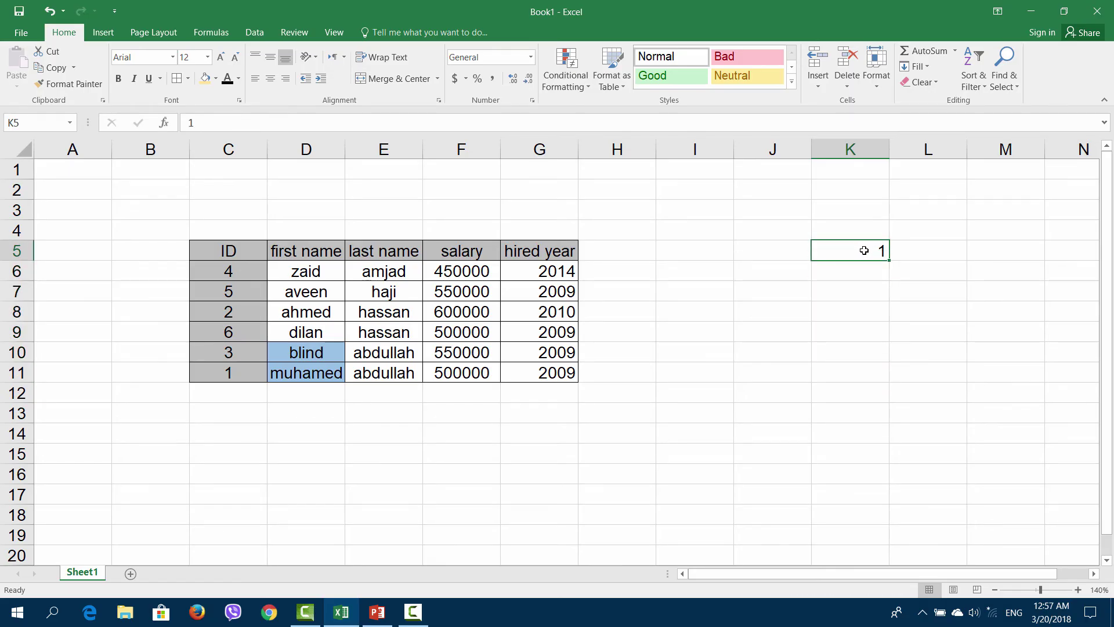
left_click(782, 258)
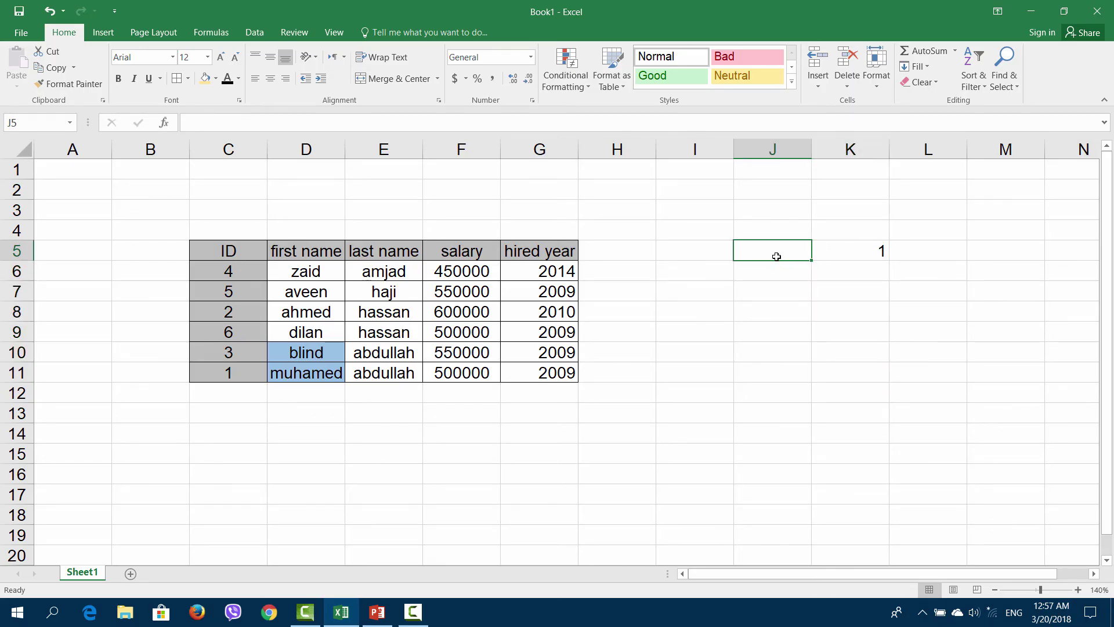
type("jan")
key("Return")
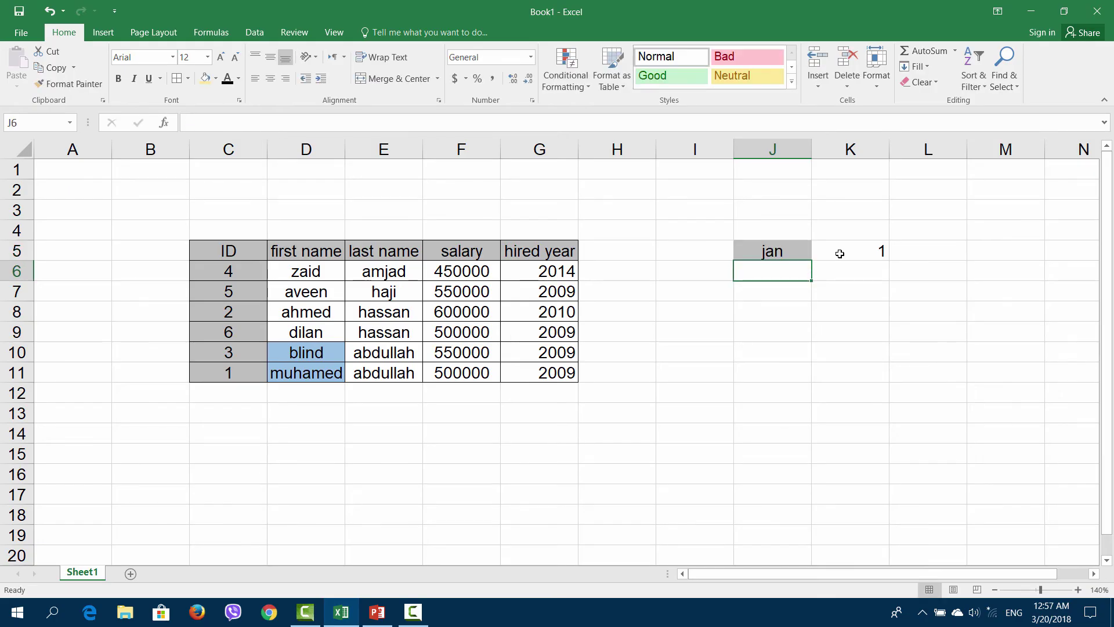
- Try Copy Cells and Fill Series autofills of K5 down to K11, undoing each
left_click(853, 251)
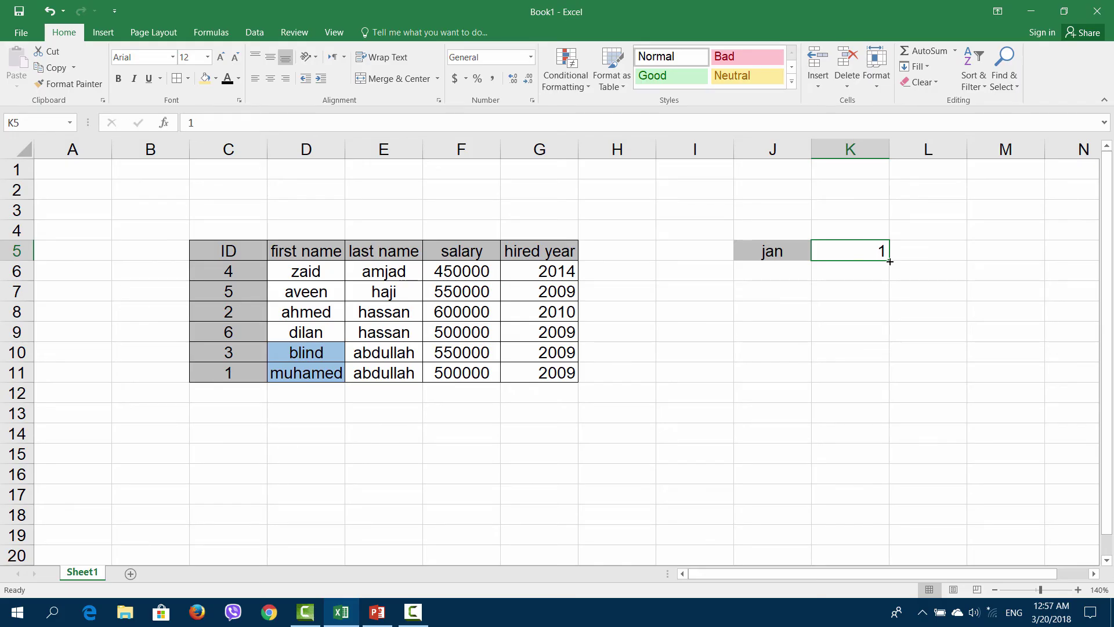
left_click_drag(890, 262, 883, 377)
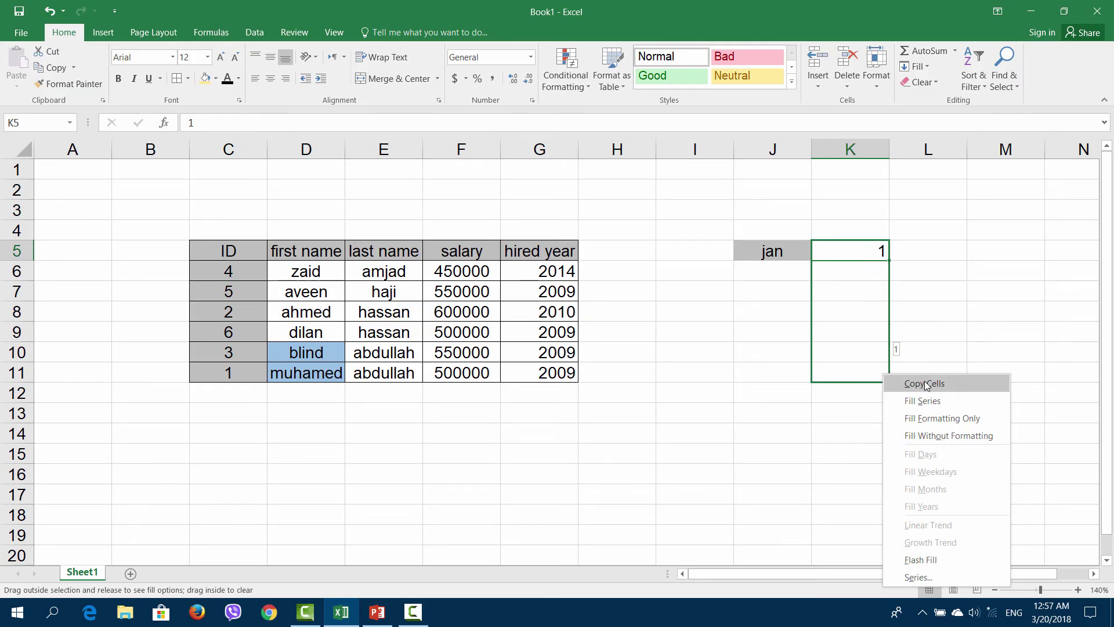
left_click(927, 384)
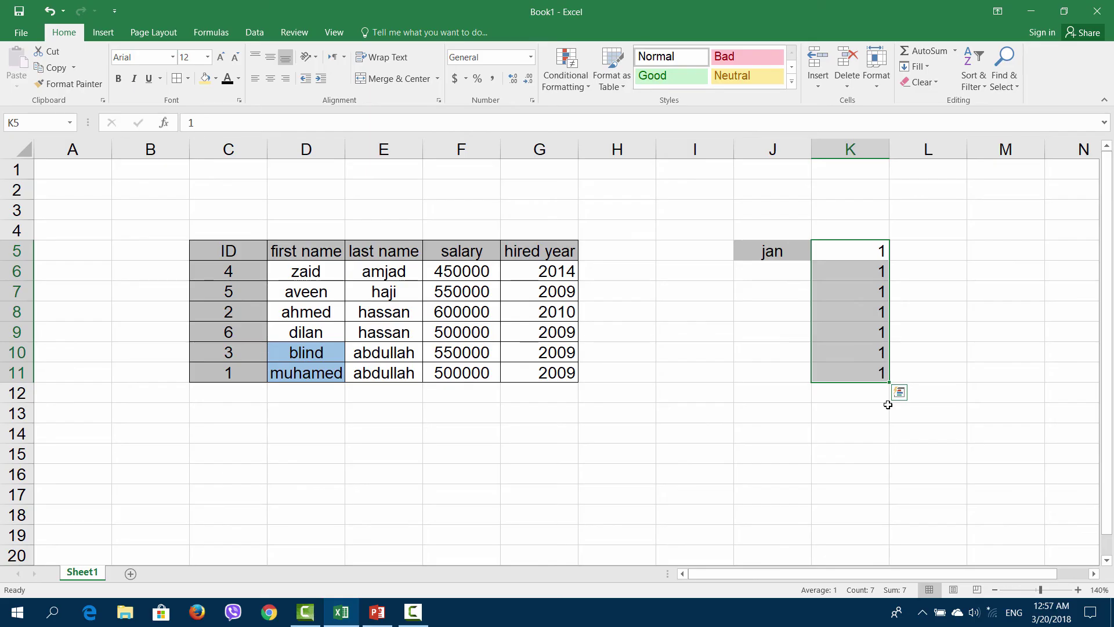
key("ctrl+z")
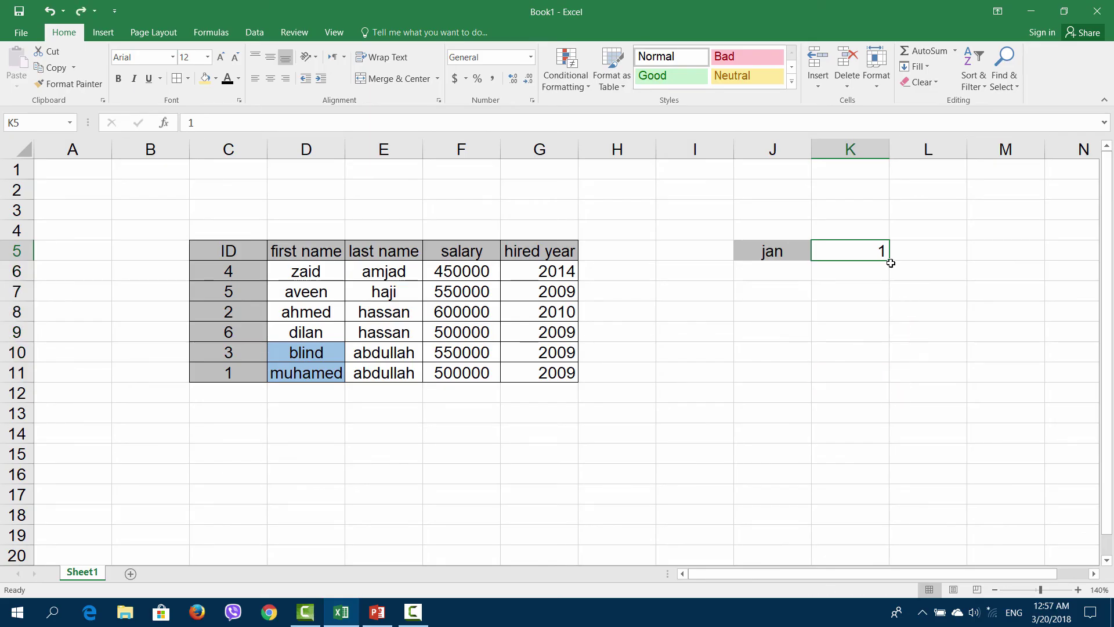
left_click_drag(891, 263, 893, 376)
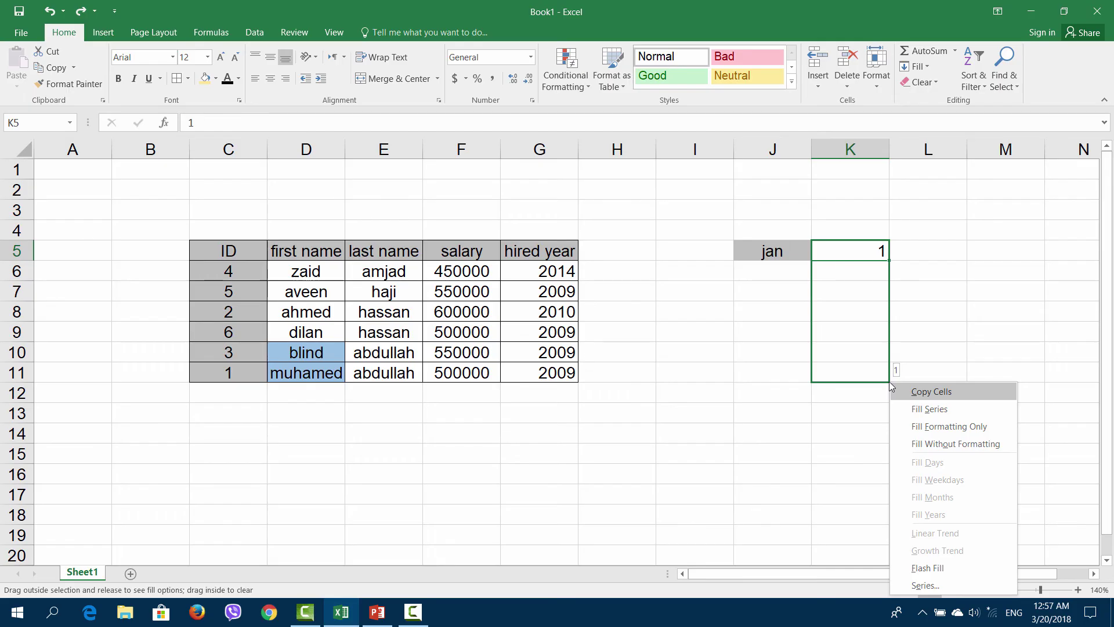
left_click(926, 411)
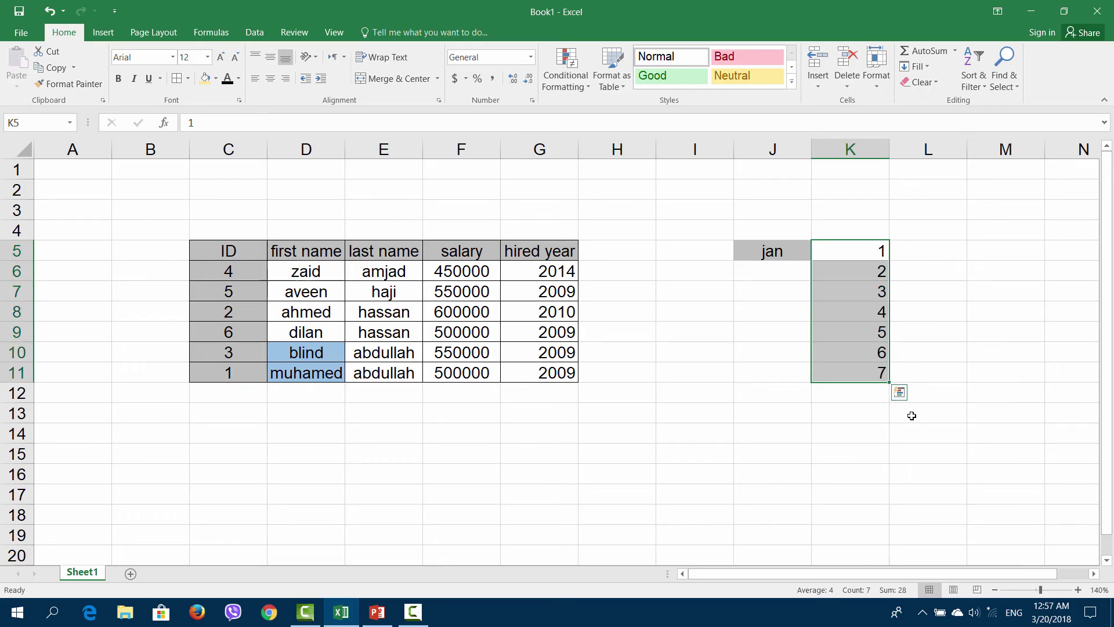
key("ctrl+z")
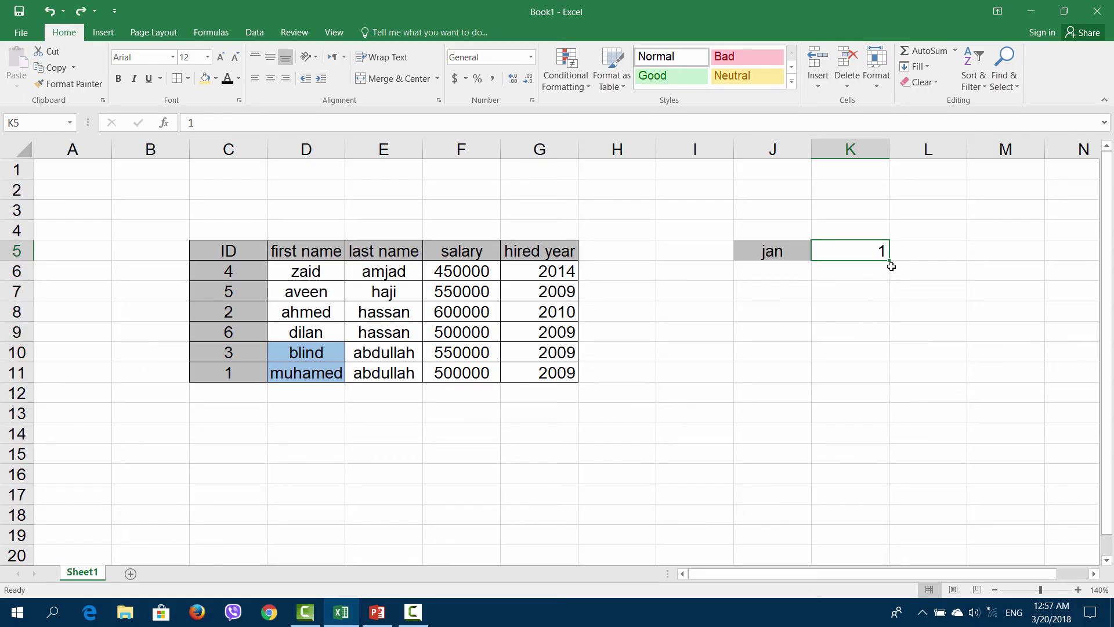
- Give K5 a yellow fill with bold, italic and underline formatting
left_click_drag(890, 260, 896, 389)
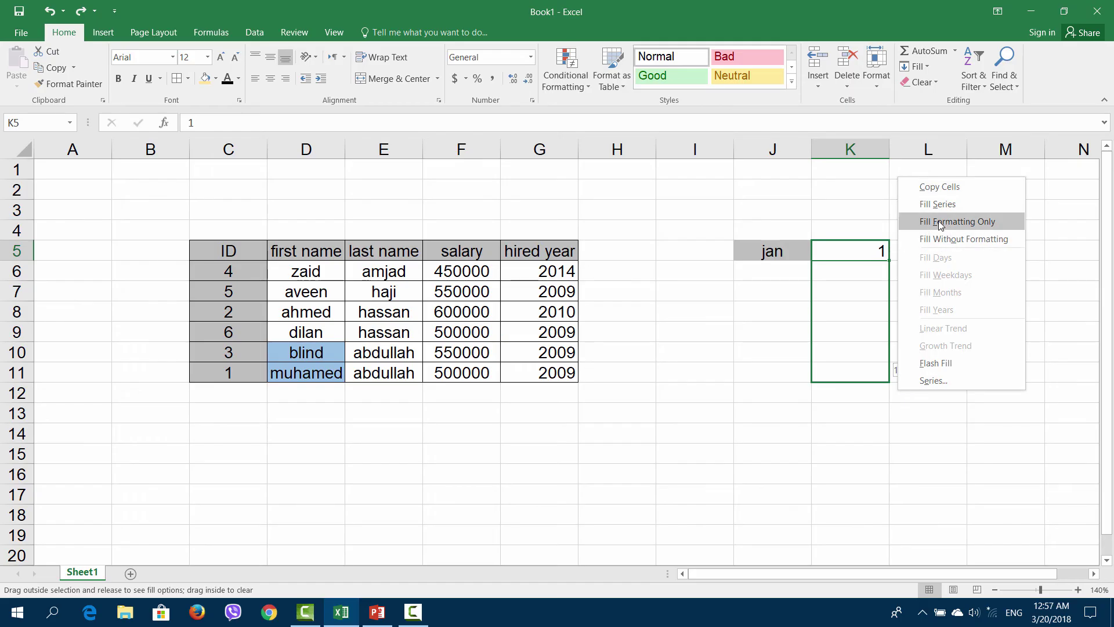
left_click(872, 251)
left_click(206, 78)
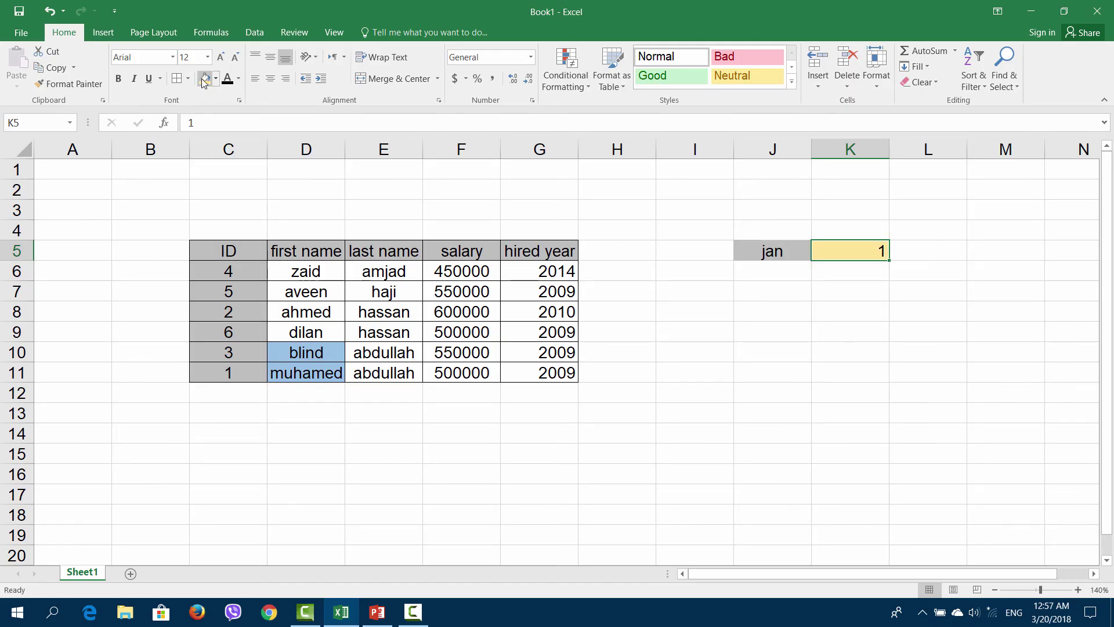
left_click(118, 78)
left_click(133, 78)
left_click(149, 79)
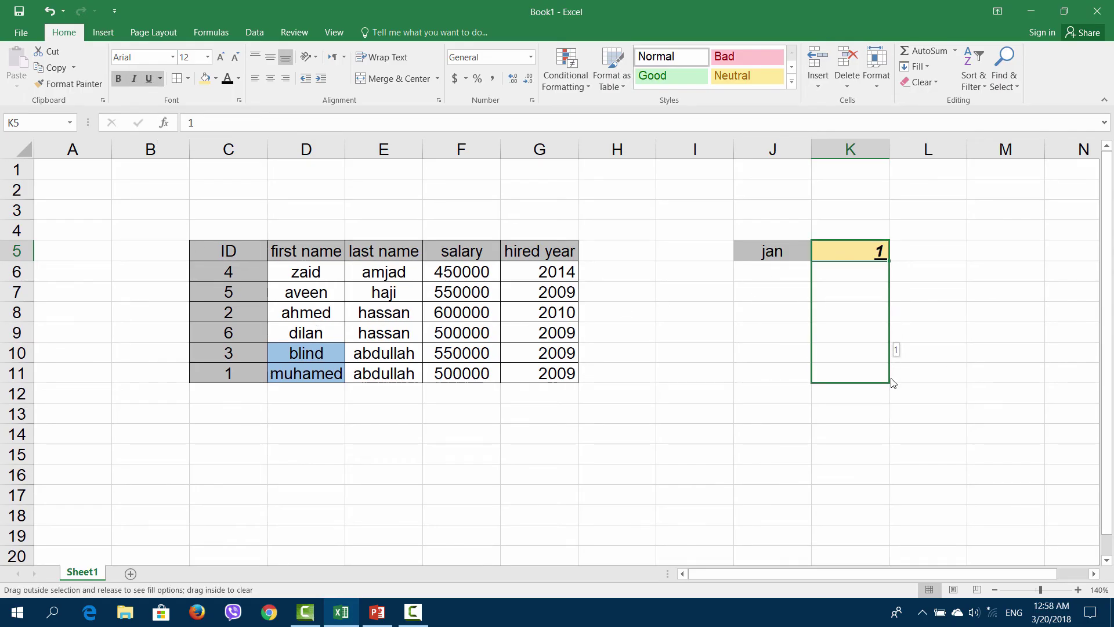
- Fill only K5's formatting down to K11 and type test values 23132, eqwewq, edwqew in K6:K8
left_click_drag(889, 263, 890, 378)
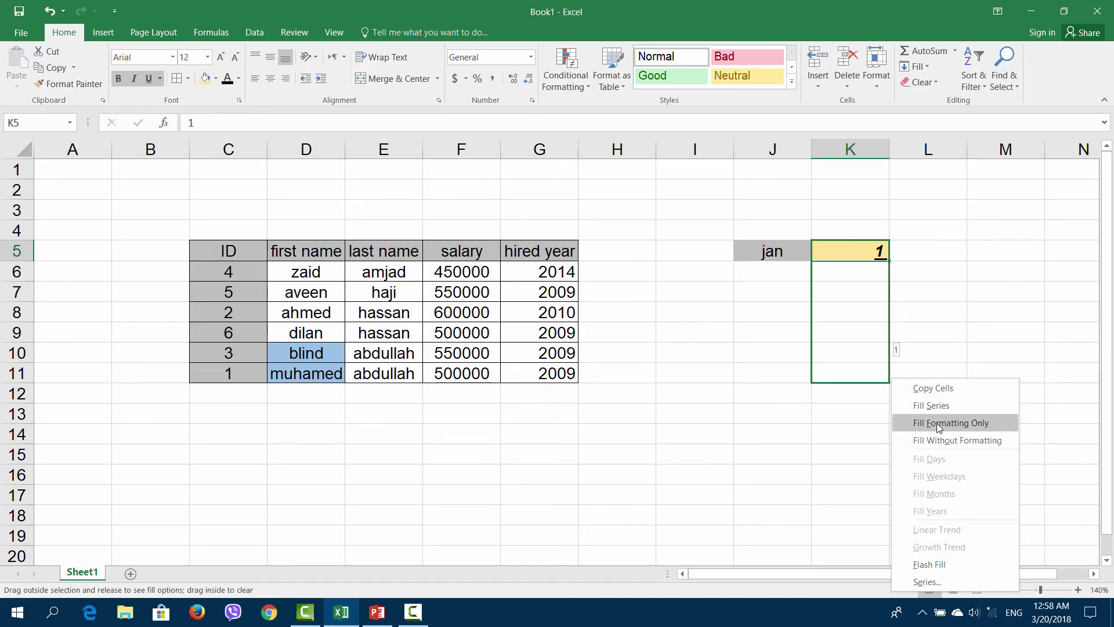
left_click(936, 423)
left_click(851, 278)
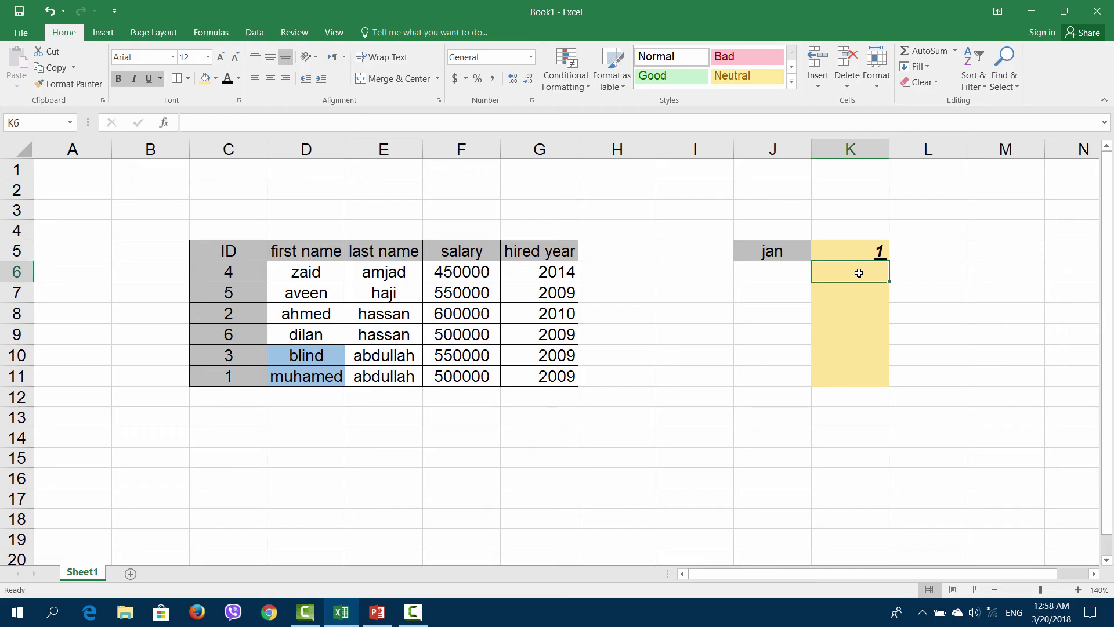
type("231")
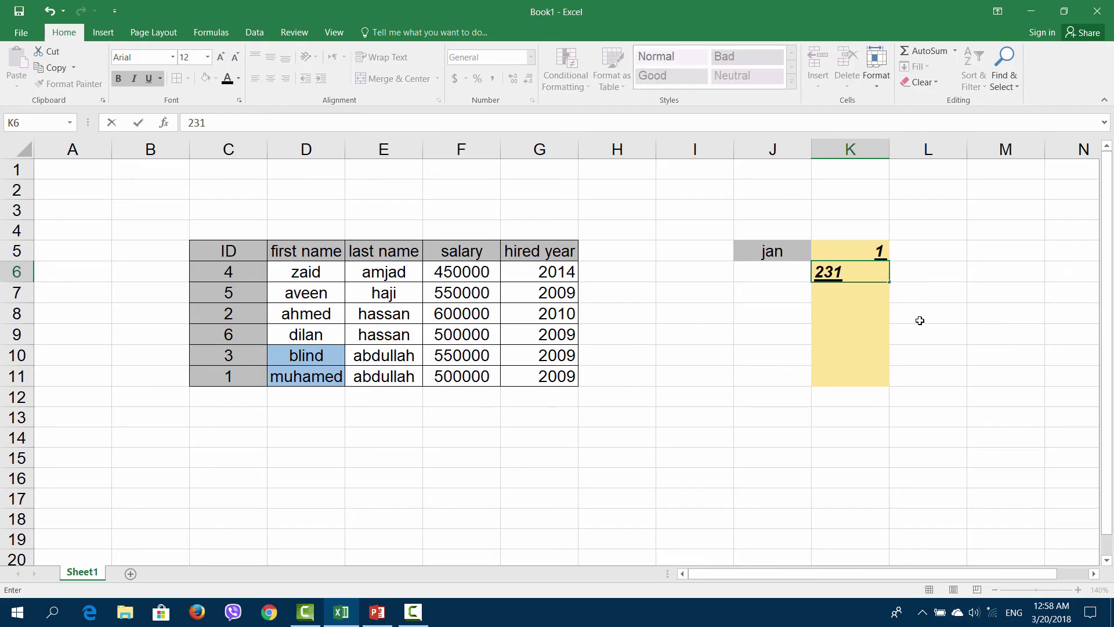
type("32")
key("Return")
type("eqwewq")
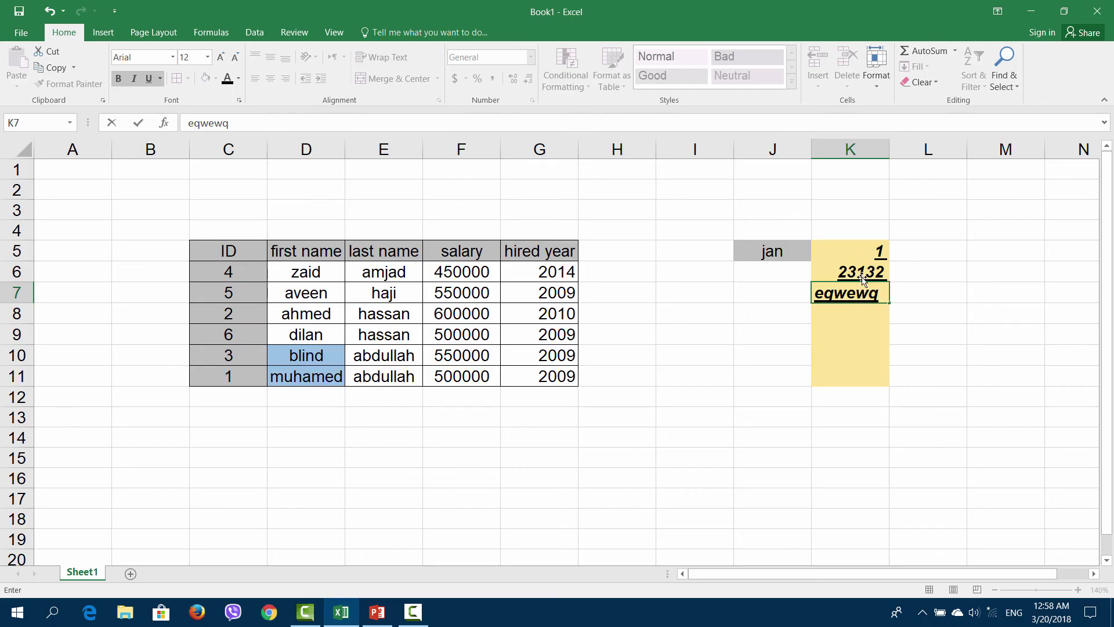
key("Return")
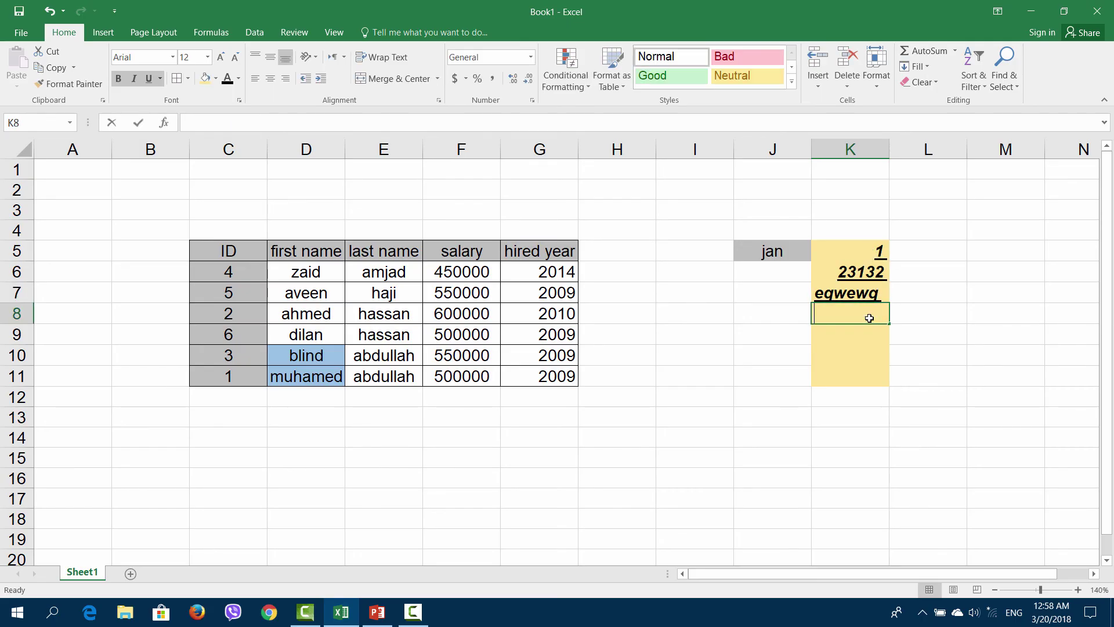
type("edwqew")
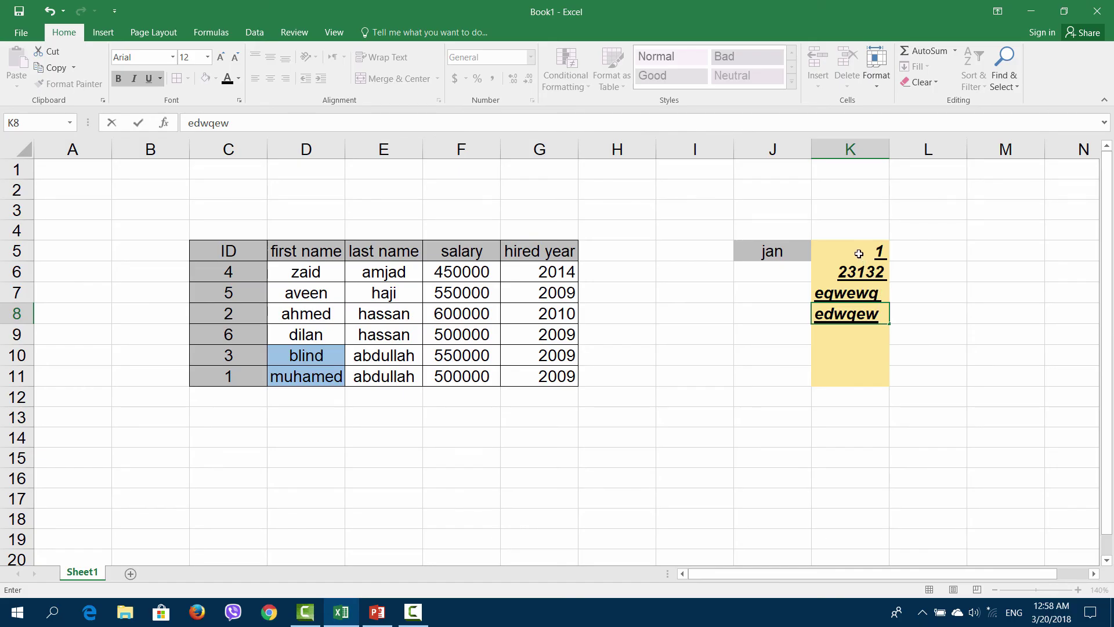
- Clear the contents of K5:K11 and enter 1 in K5
left_click_drag(863, 255, 875, 378)
key("BackSpace")
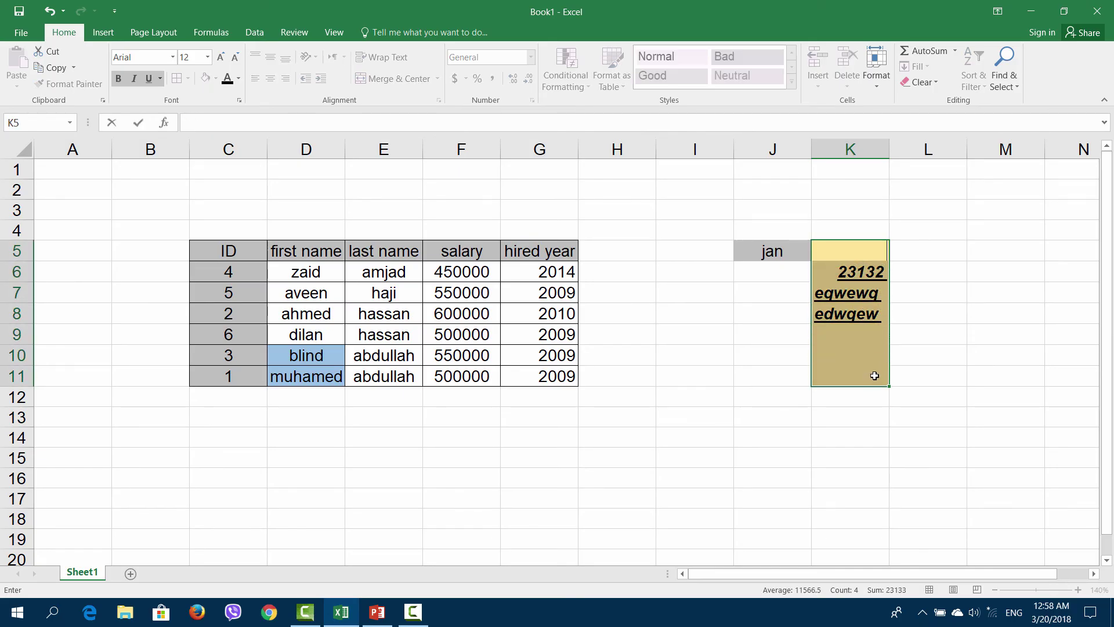
left_click(921, 293)
left_click_drag(850, 250, 874, 367)
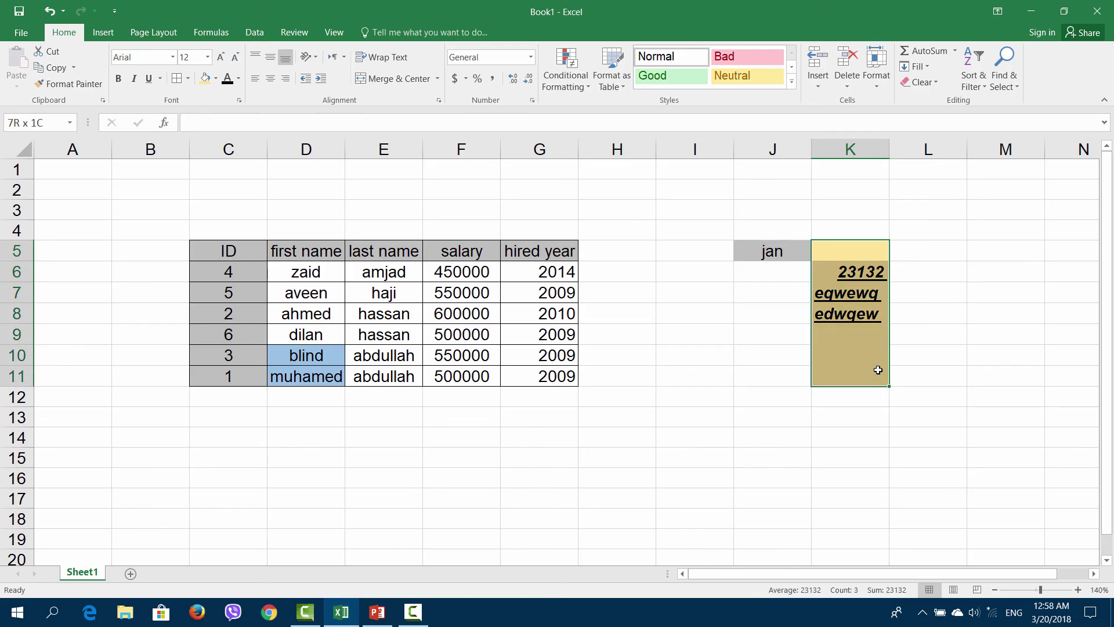
key("Delete")
left_click(852, 249)
left_click(798, 255)
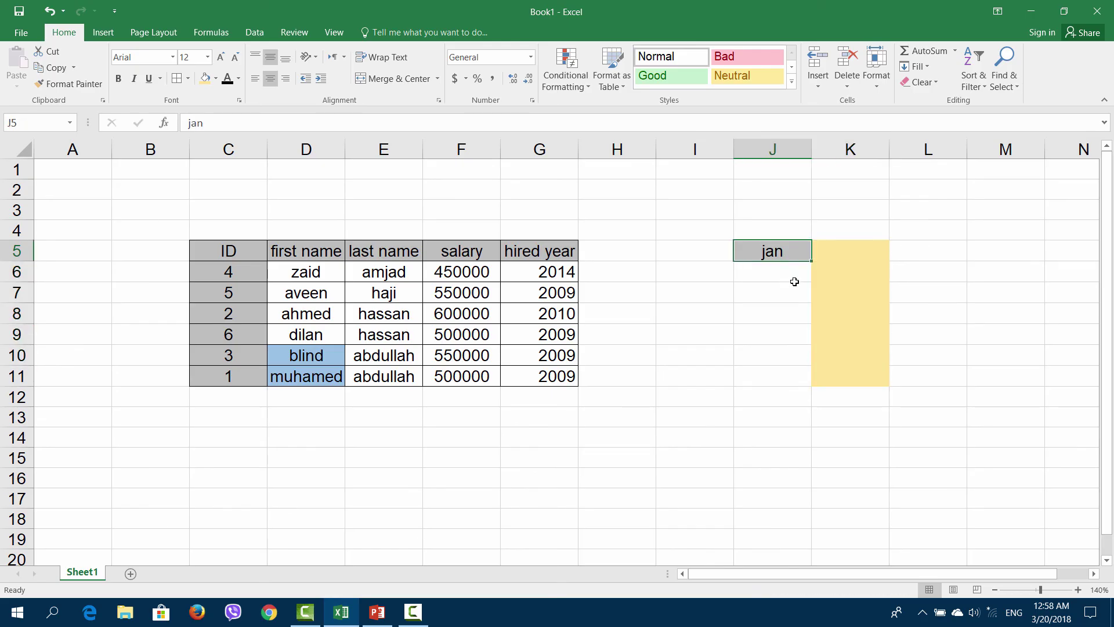
left_click(839, 251)
type("1")
key("Return")
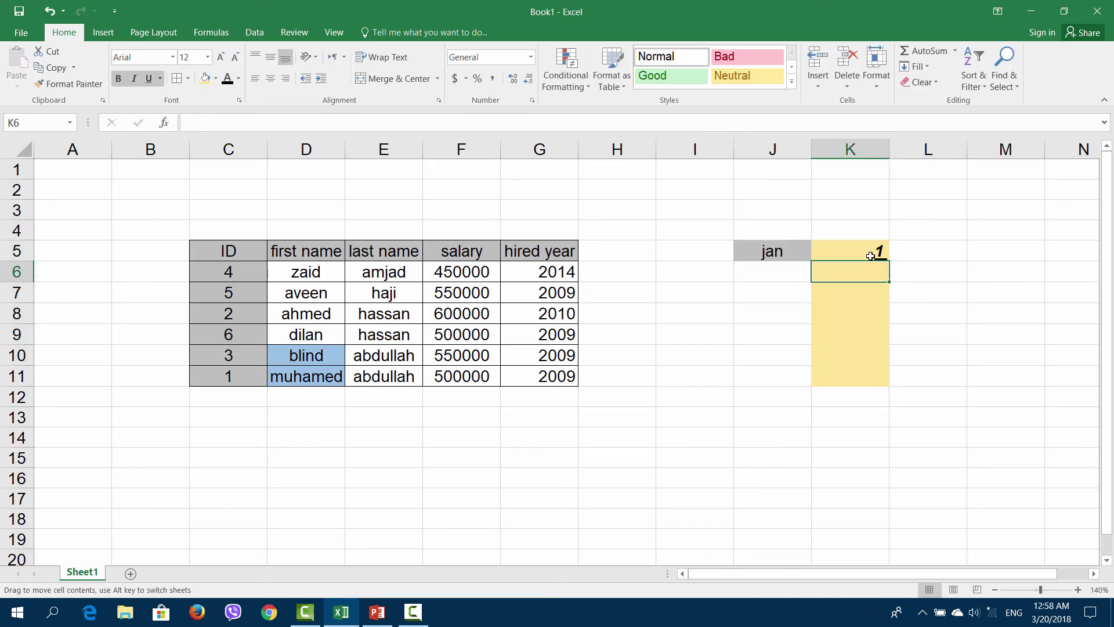
- Drag the 1 in K5 down to K11, then dismiss the fill options
left_click(877, 251)
left_click_drag(888, 259, 886, 383)
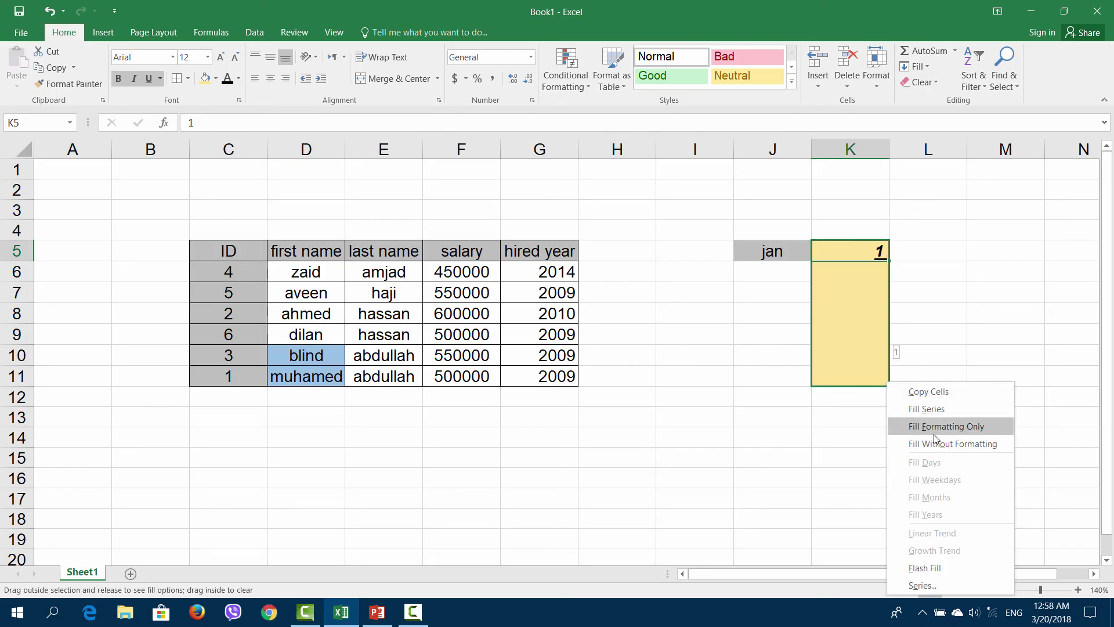
left_click(793, 261)
- Autofill jan from J5 down to J11 with Fill Months, giving feb through jul
left_click(802, 257)
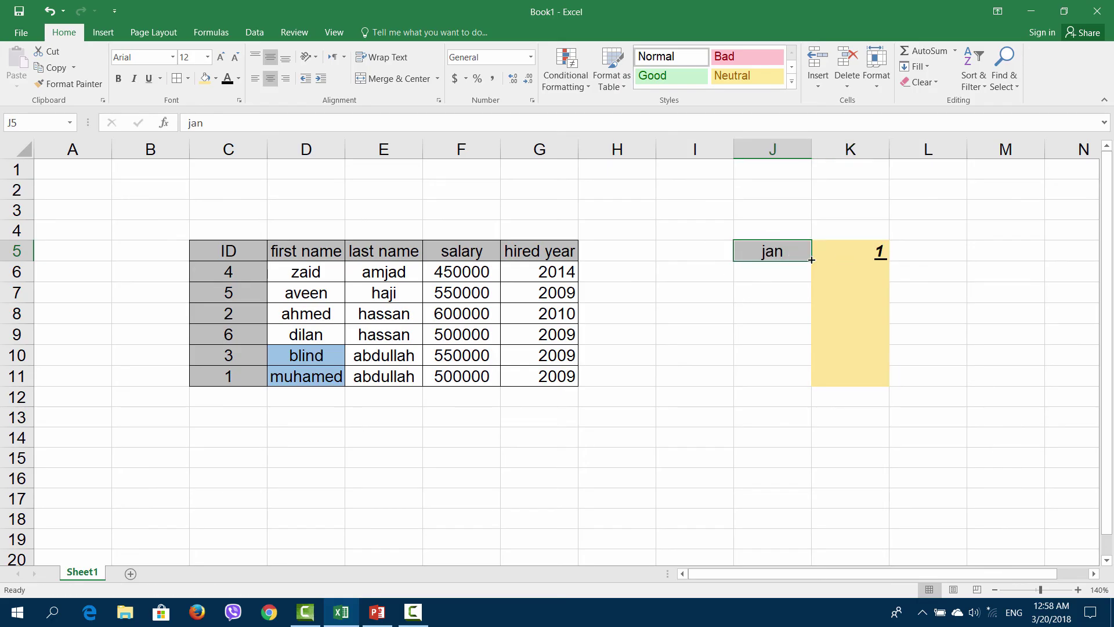
left_click_drag(811, 259, 812, 379)
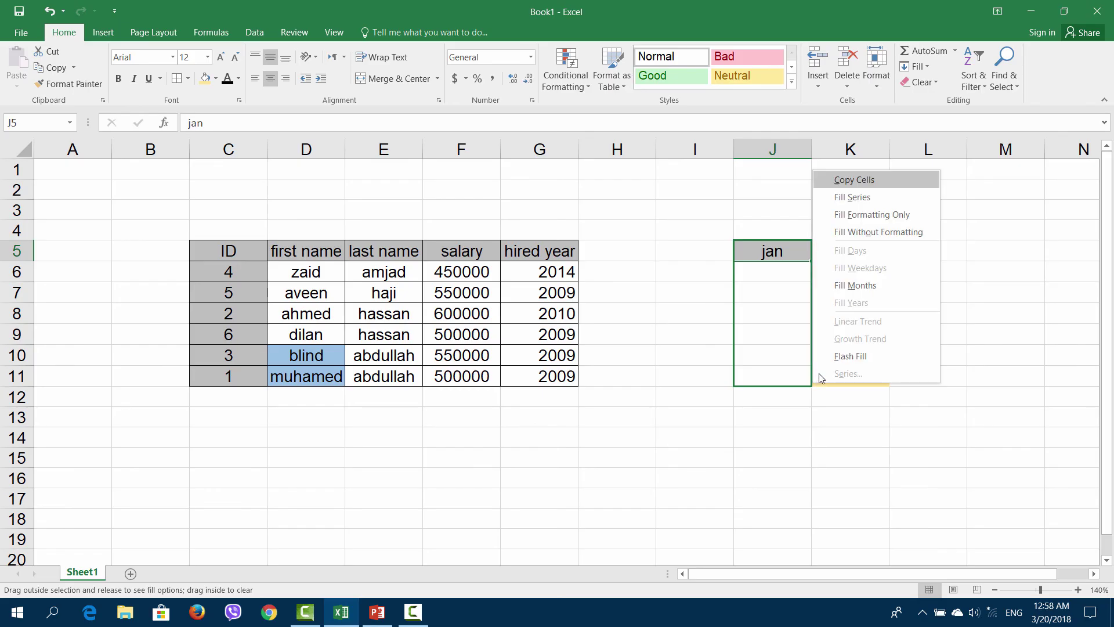
left_click(877, 232)
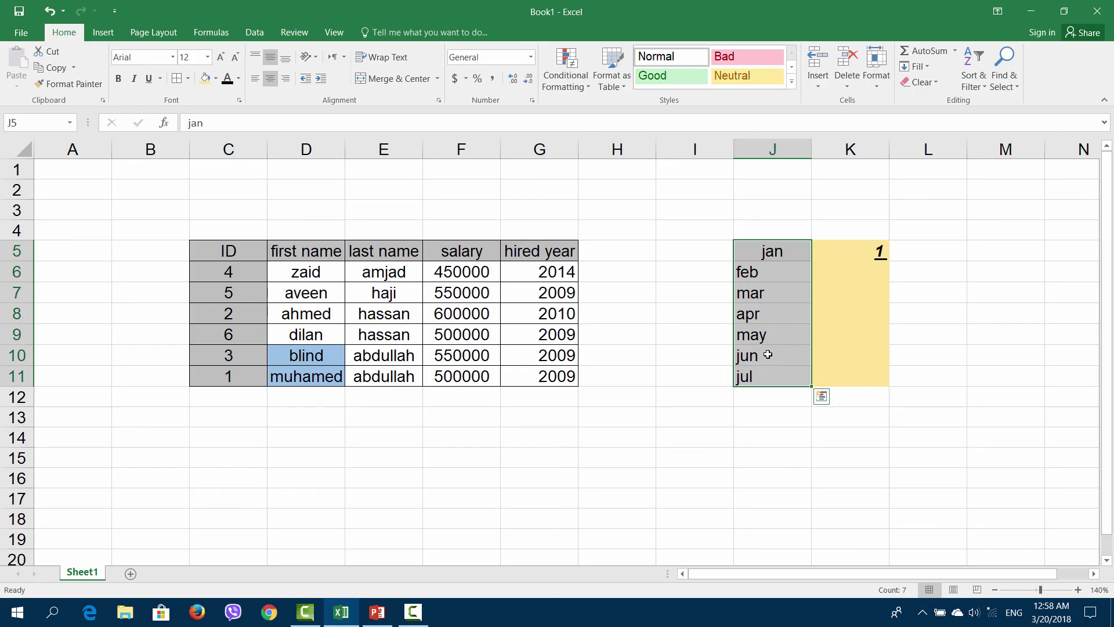
left_click(777, 272)
left_click(791, 249)
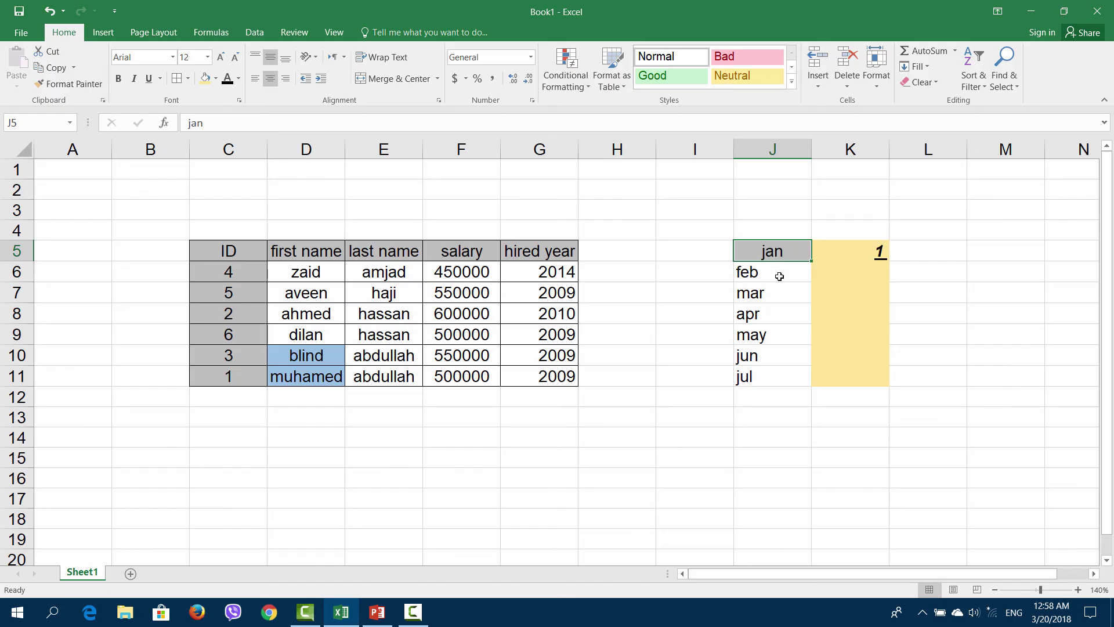
left_click_drag(776, 272, 780, 377)
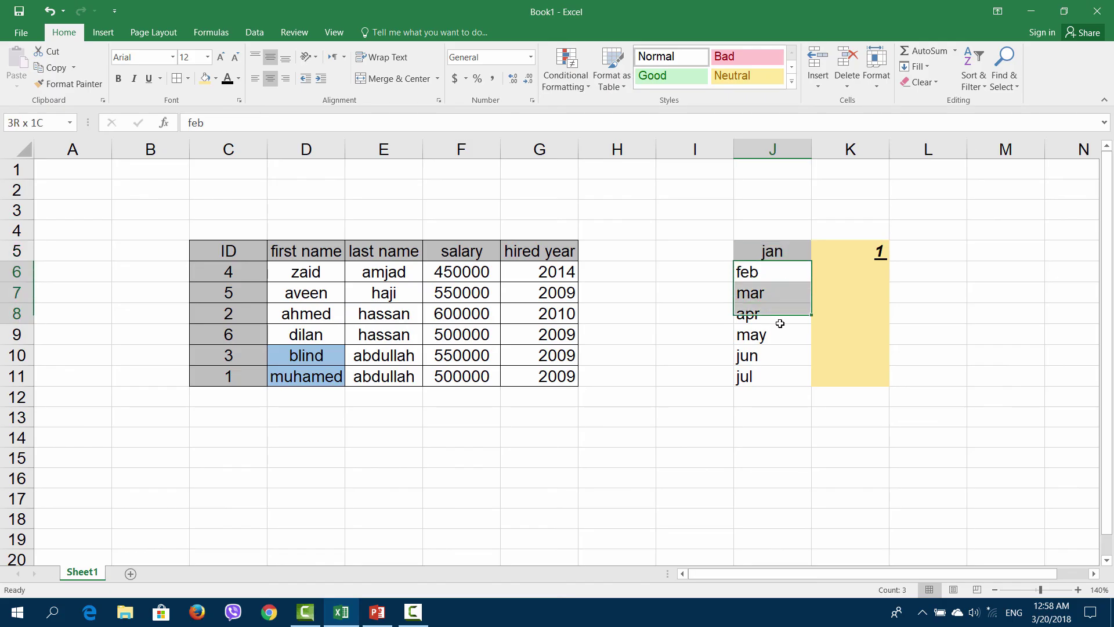
- Make jan in J5 bold italic, then refill feb–jul below using Fill Without Formatting
left_click(775, 254)
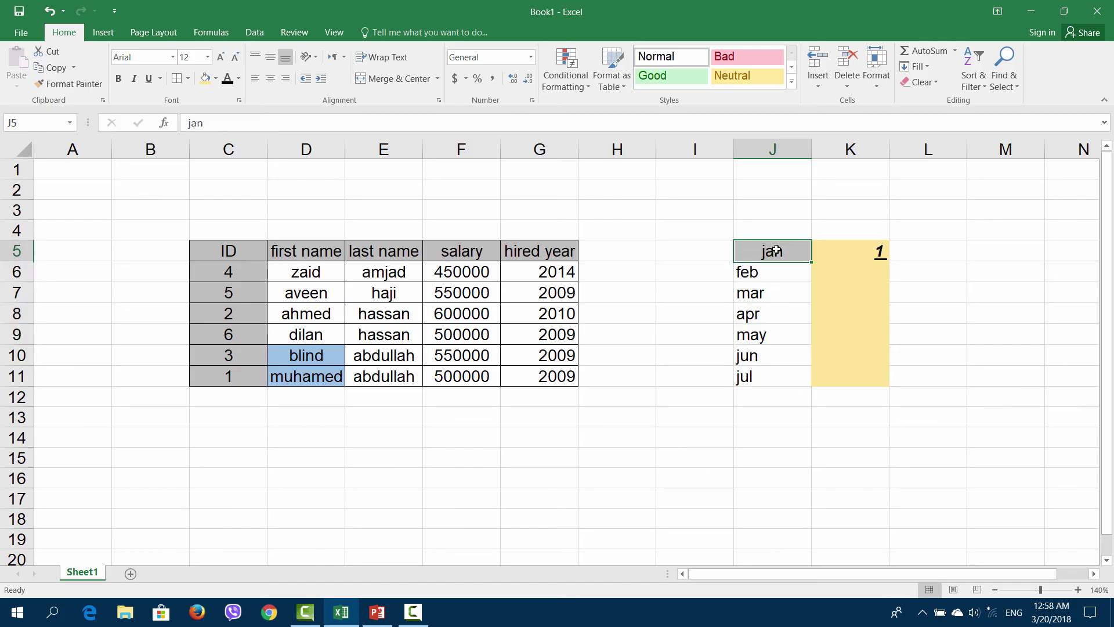
left_click(119, 78)
left_click(134, 78)
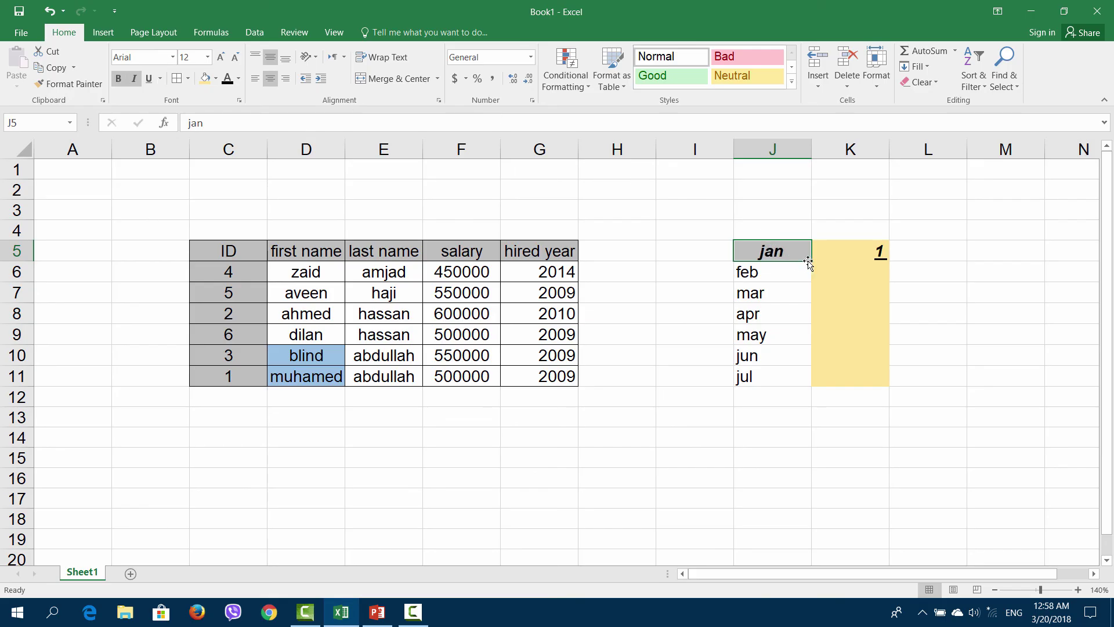
left_click_drag(810, 261, 810, 383)
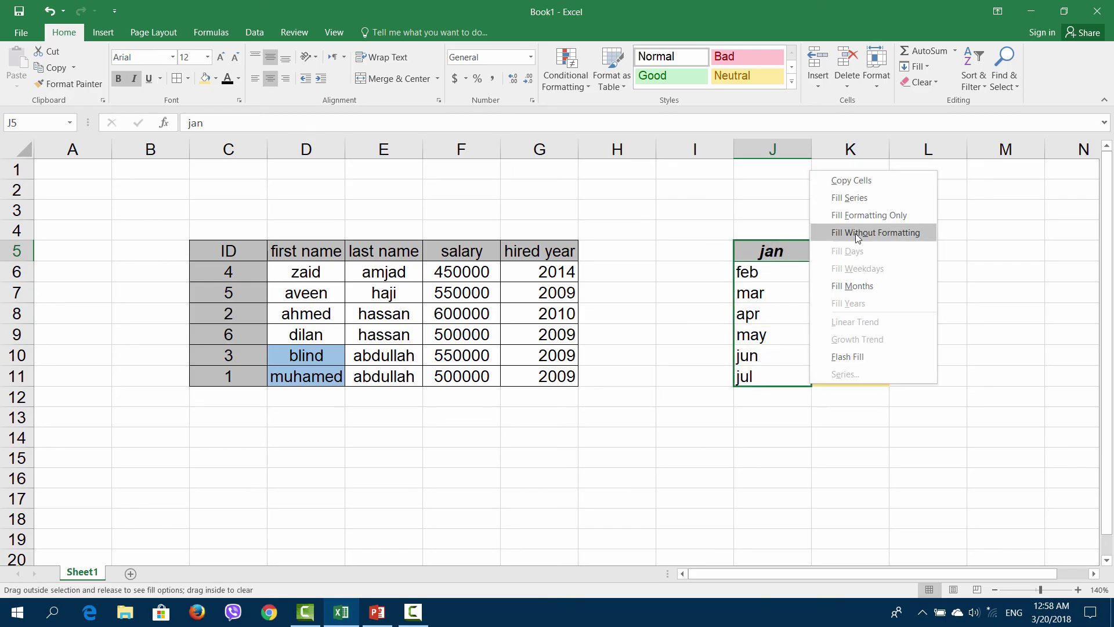
left_click(855, 233)
left_click(763, 310)
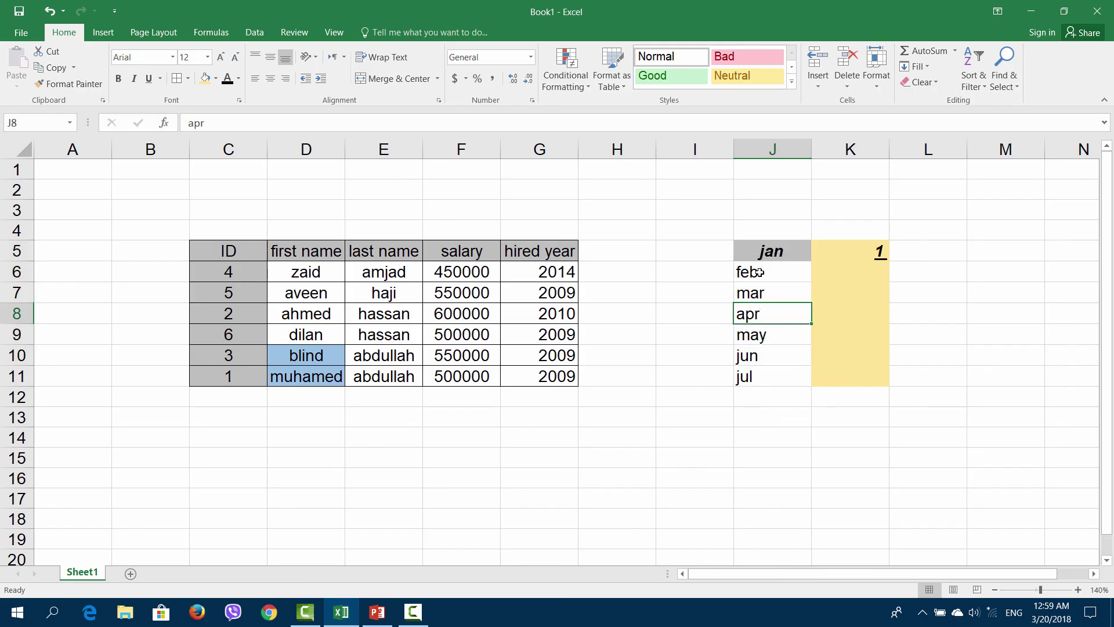
left_click_drag(759, 272, 769, 377)
left_click(757, 251)
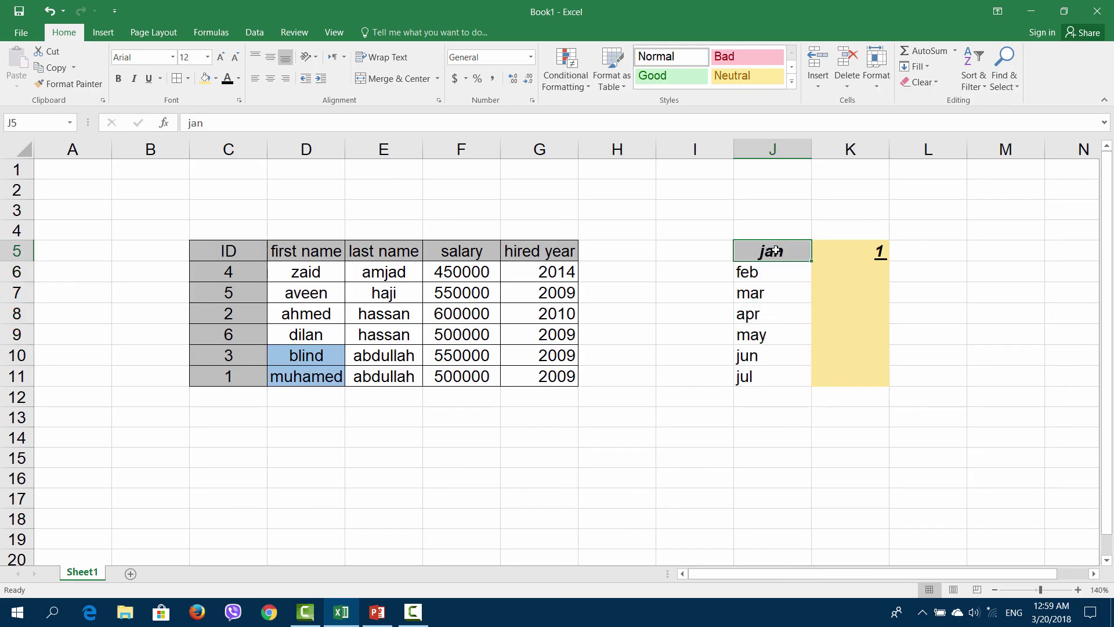
left_click(866, 257)
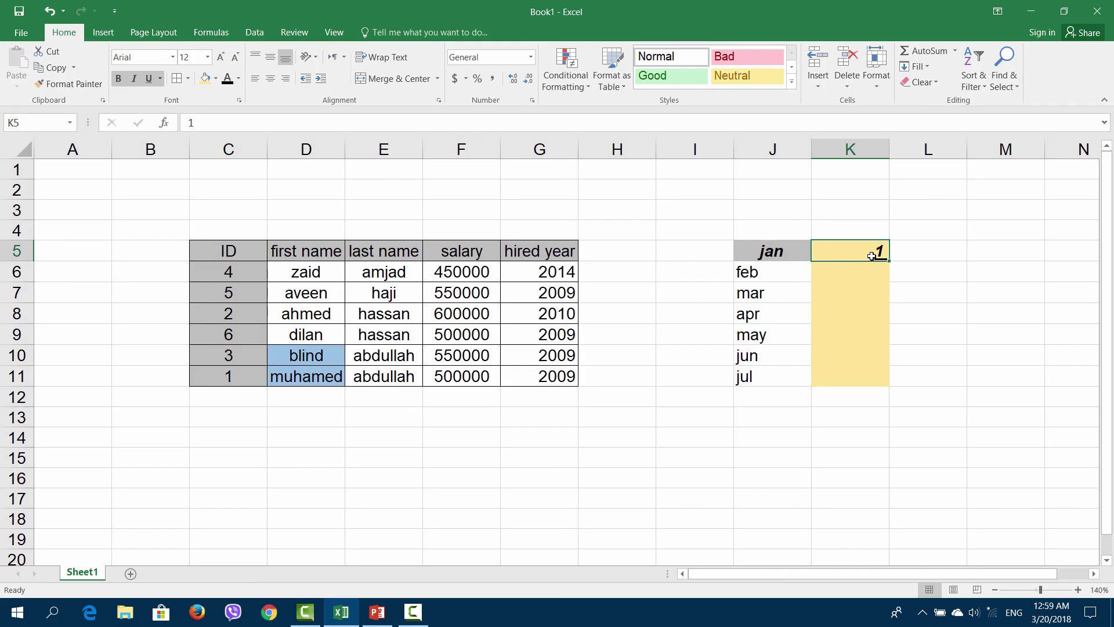
- Apply Clear Formats to K5:K11, then undo it to restore the yellow fill
mouse_move(858, 252)
left_mouse_down()
mouse_move(800, 259)
mouse_move(804, 375)
left_mouse_up()
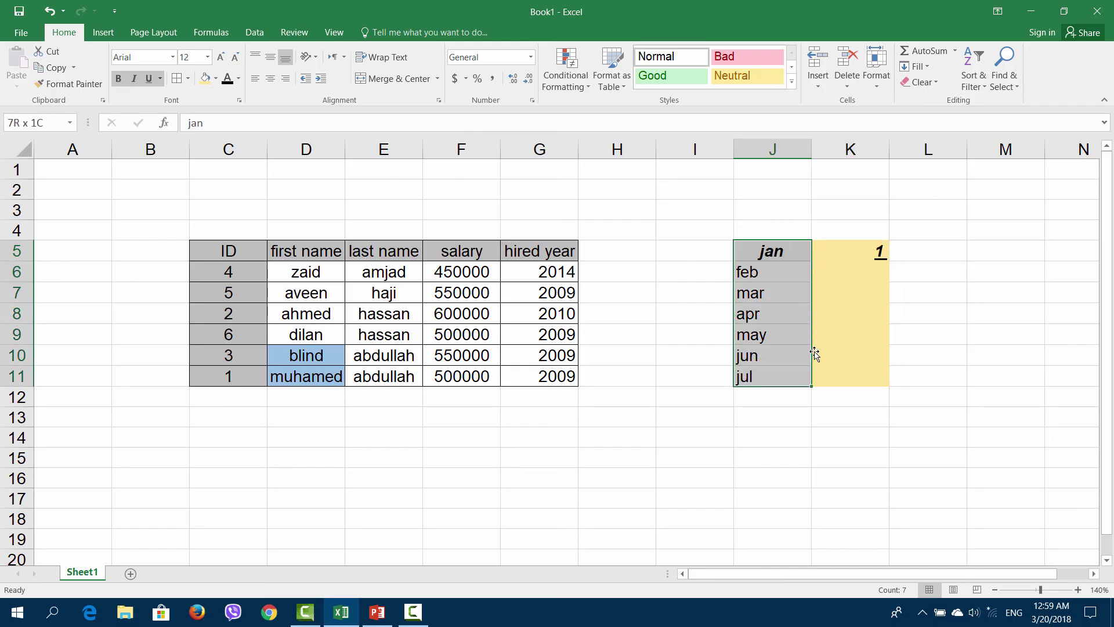
left_click(937, 85)
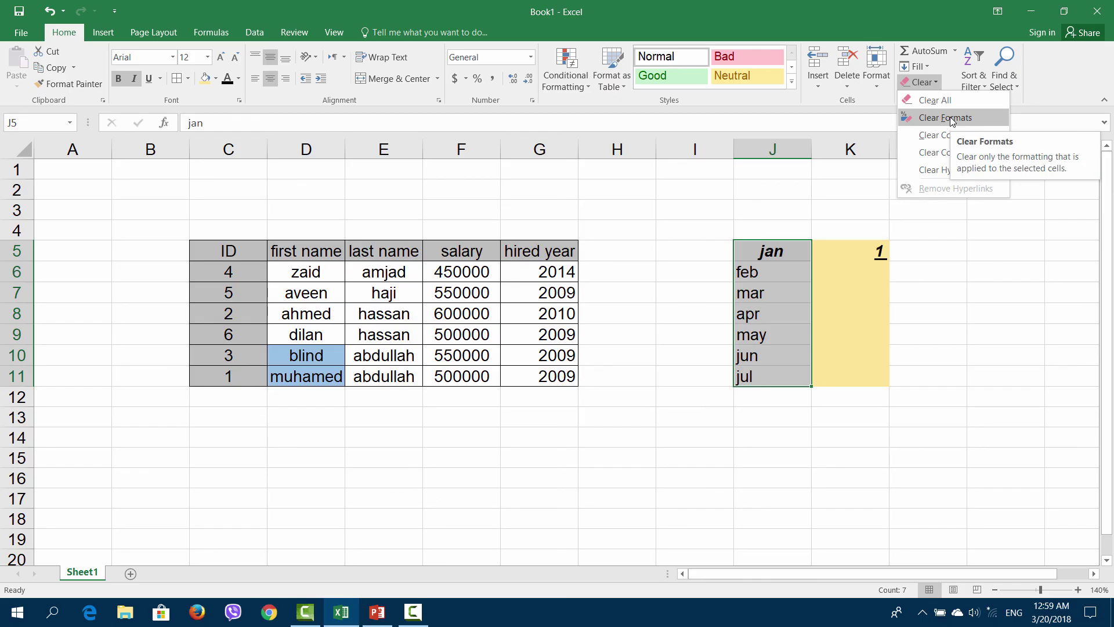
left_click(860, 259)
left_click_drag(861, 251, 858, 378)
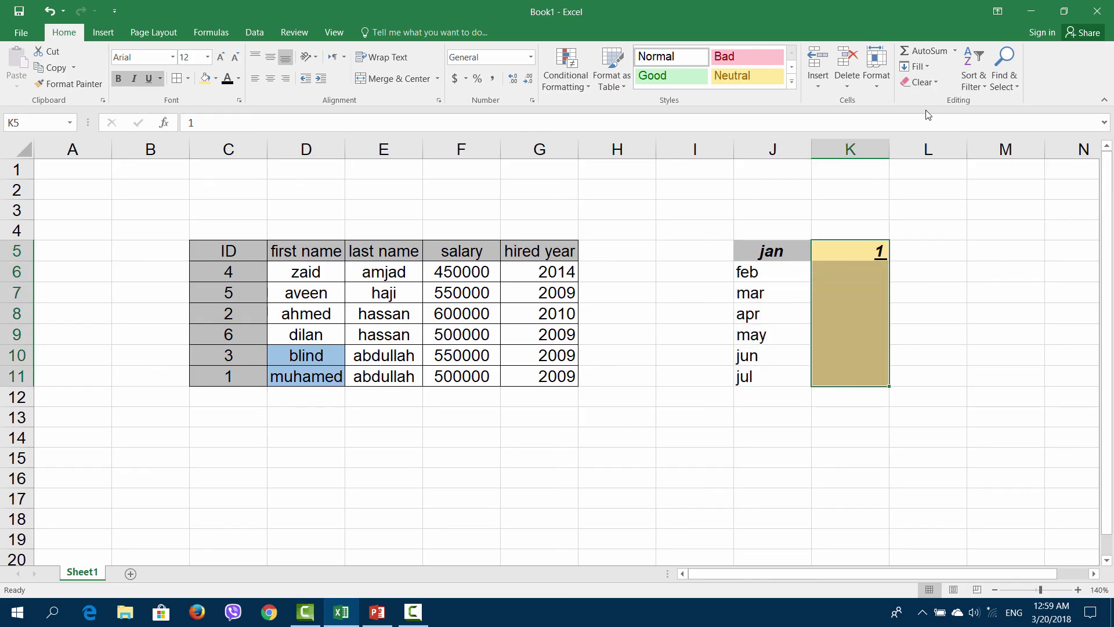
left_click(935, 85)
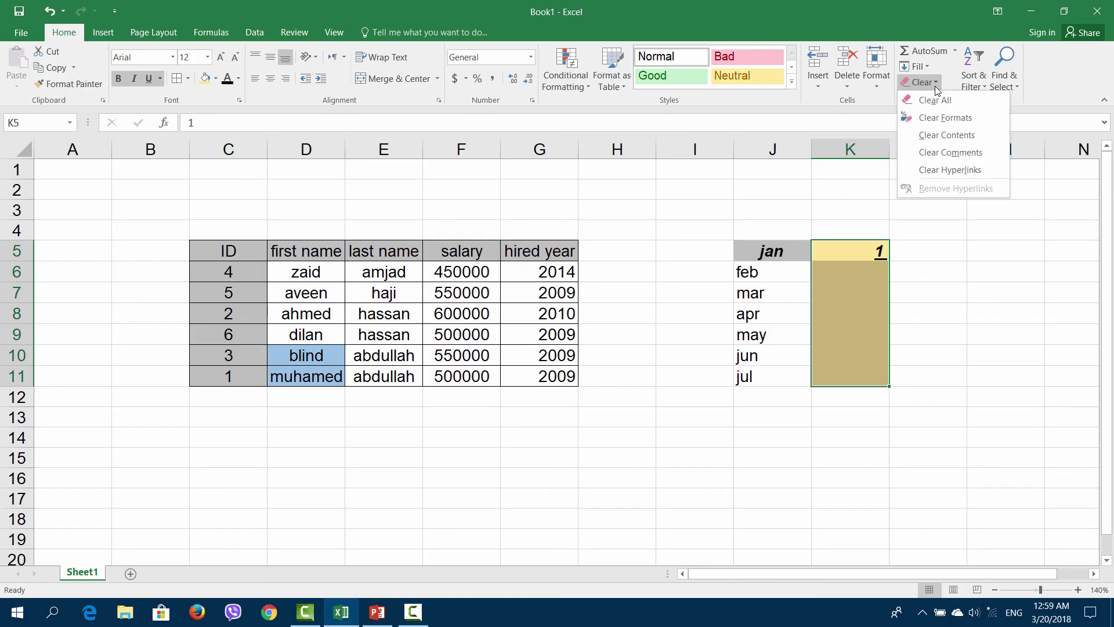
left_click(950, 118)
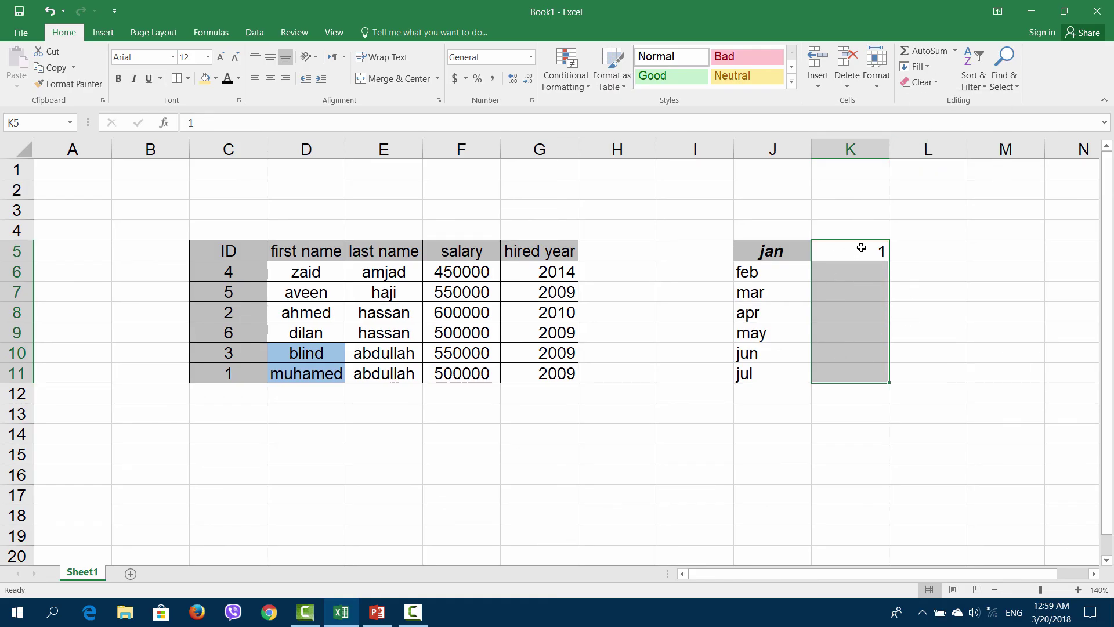
left_click(935, 83)
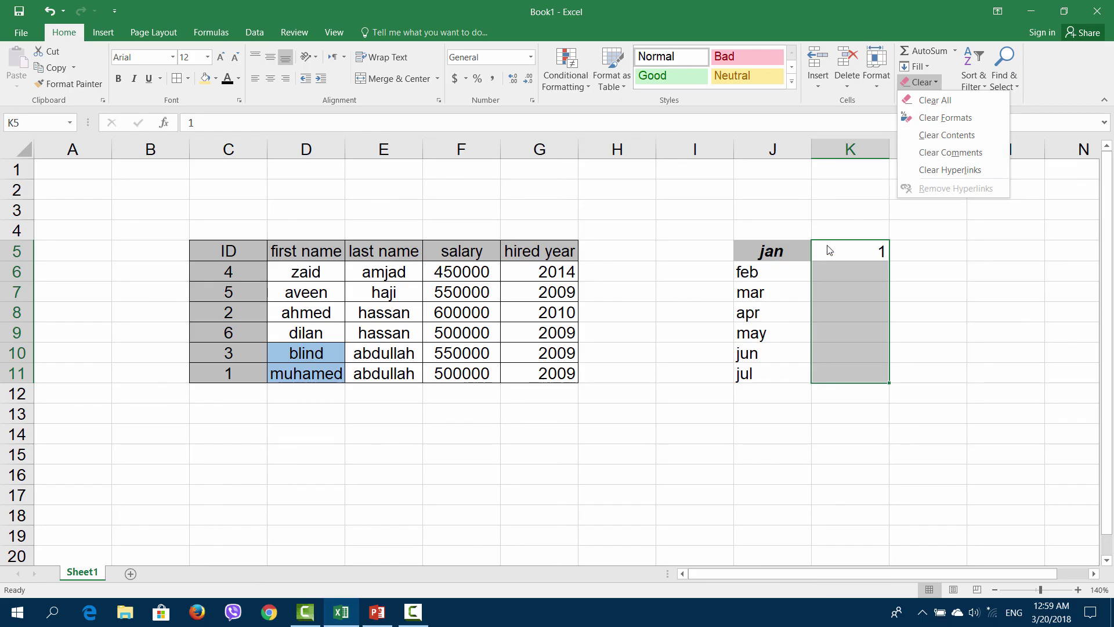
left_click(859, 253)
key("ctrl+z")
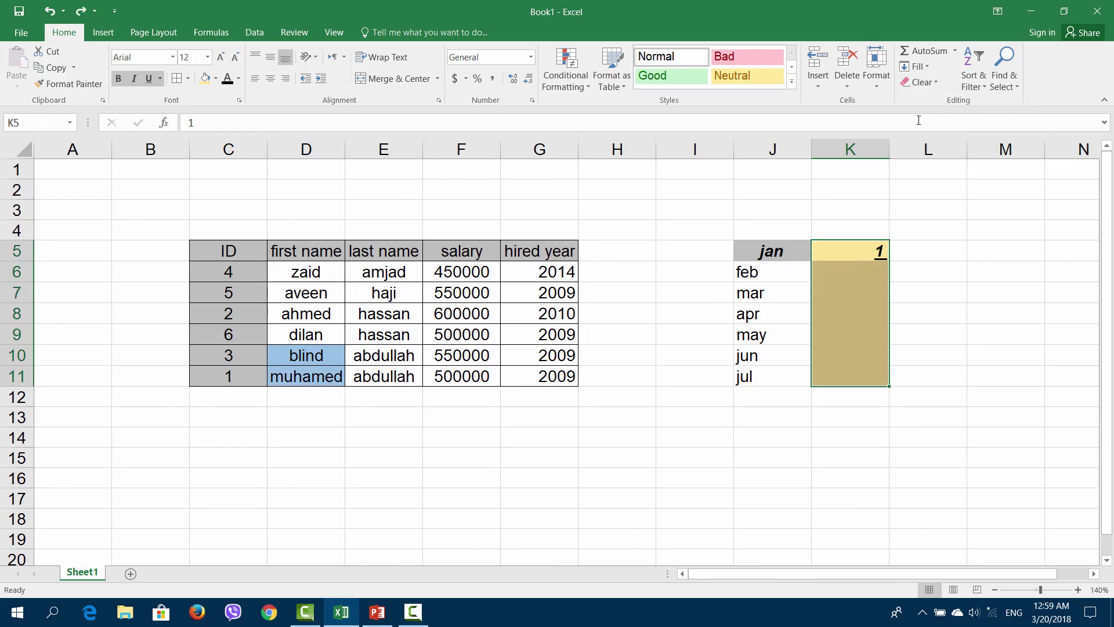
- Apply Clear Contents to K5:K11, erasing the 1 but keeping the yellow fill
left_click(917, 86)
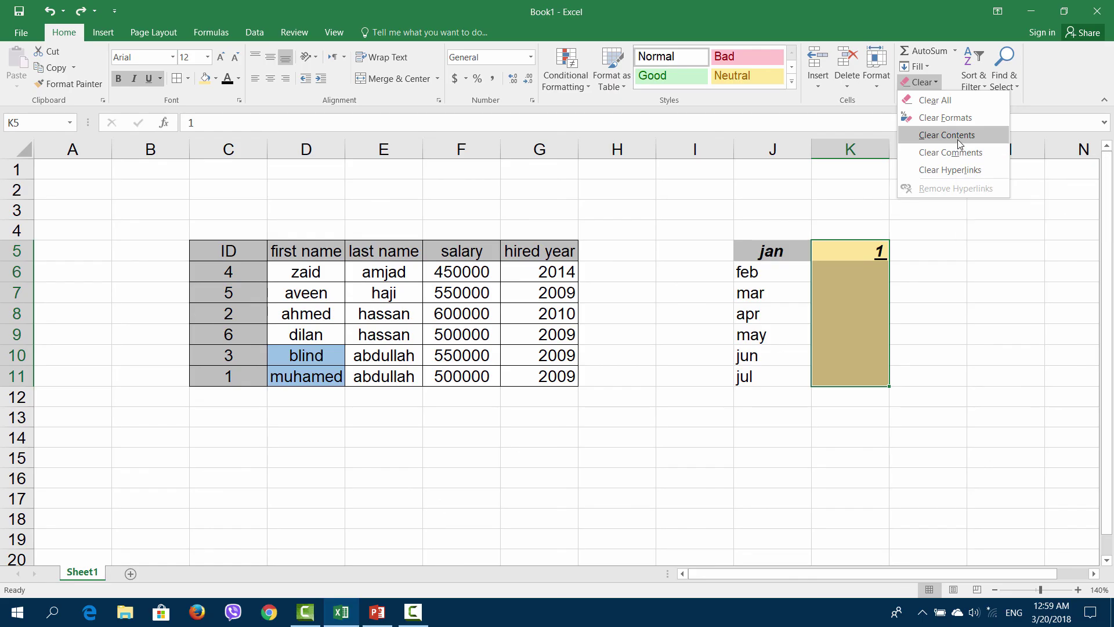
left_click(959, 136)
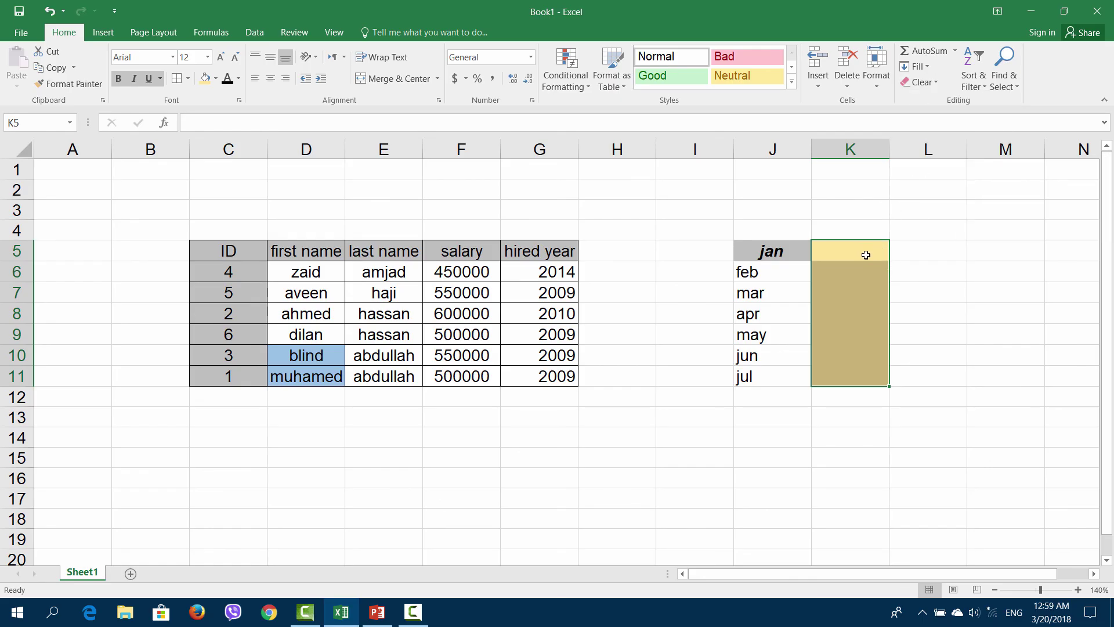
left_click(849, 271)
- Apply Clear All to J5:K11, then switch to the PowerPoint presentation
left_click_drag(846, 259, 859, 376)
left_click(934, 86)
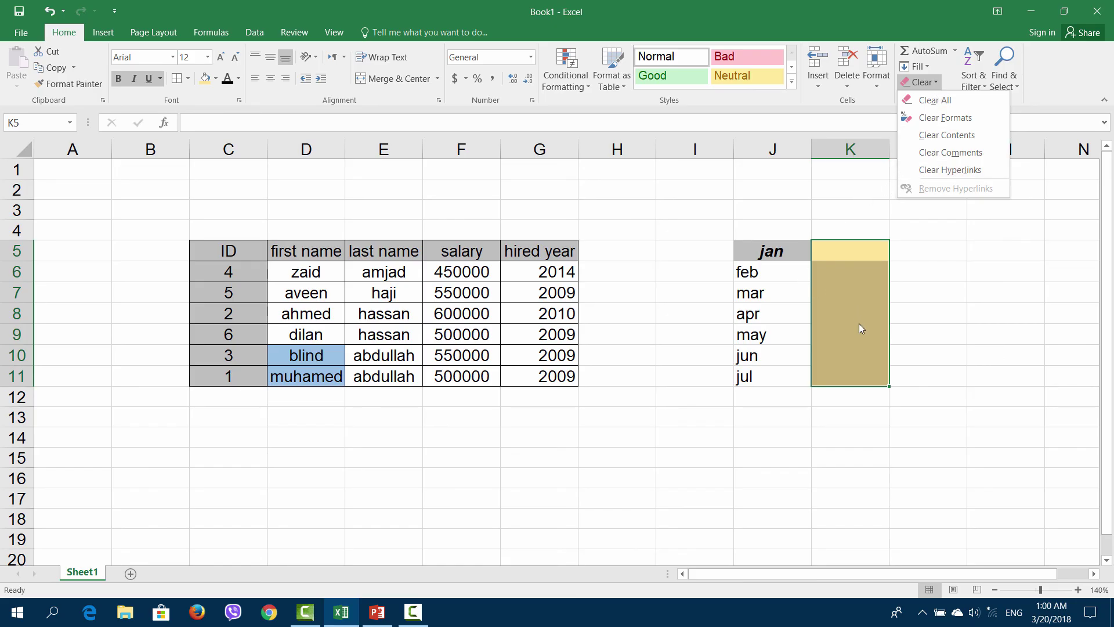
left_click(777, 251)
left_click_drag(778, 251, 877, 337)
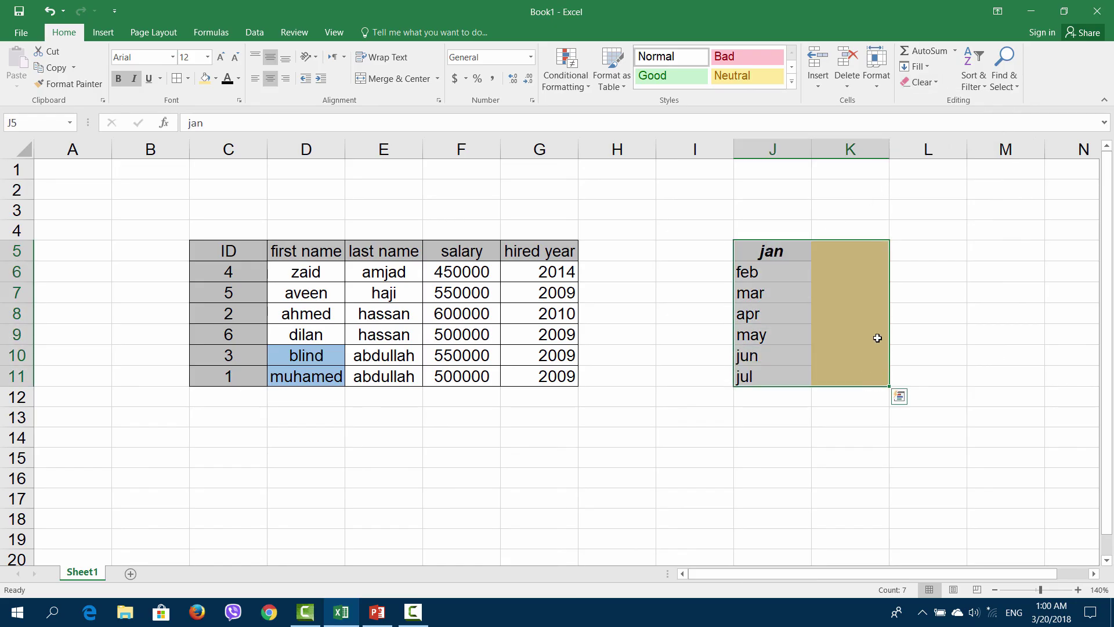
left_click(924, 82)
left_click(922, 100)
left_click(681, 266)
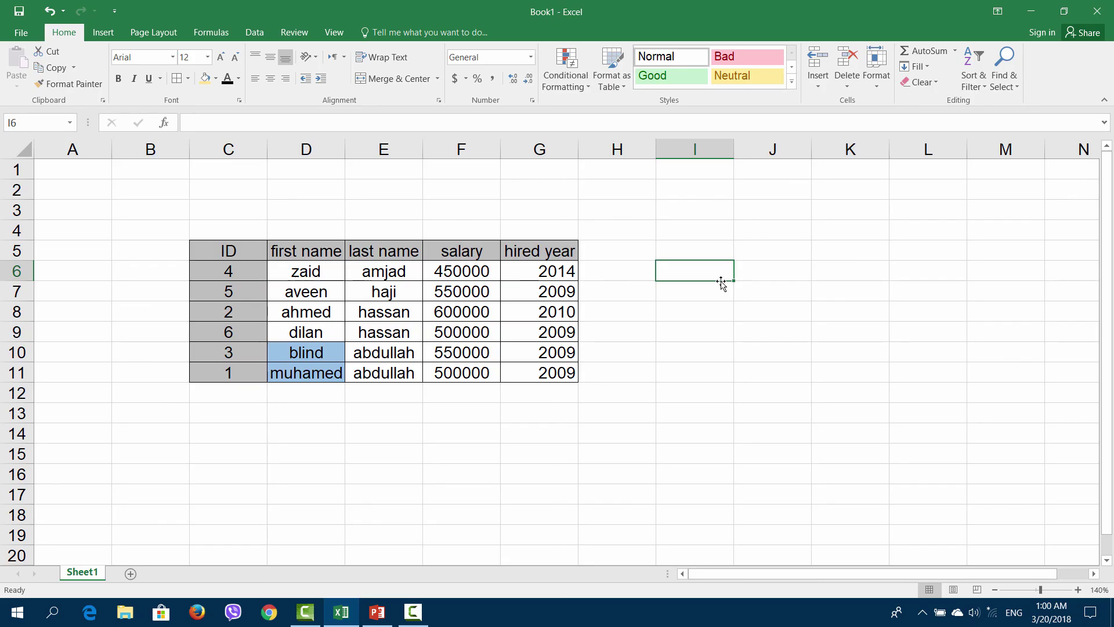
left_click(377, 612)
- Drag-select the Sorting, Finding & replacing, and Autofill & clear bullet lines
left_click_drag(452, 319, 296, 256)
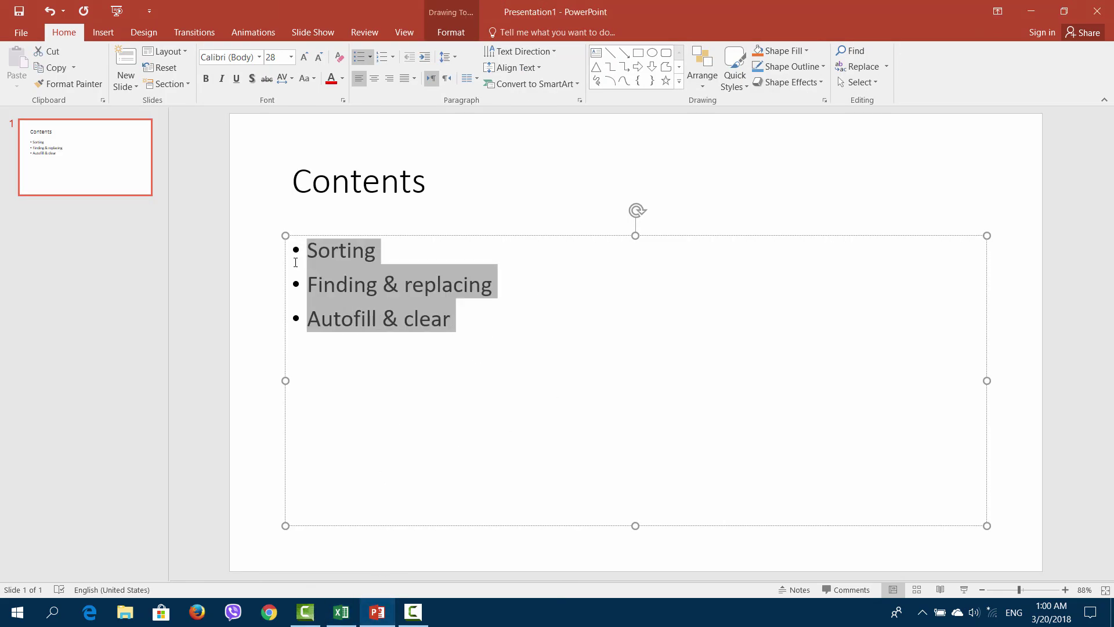